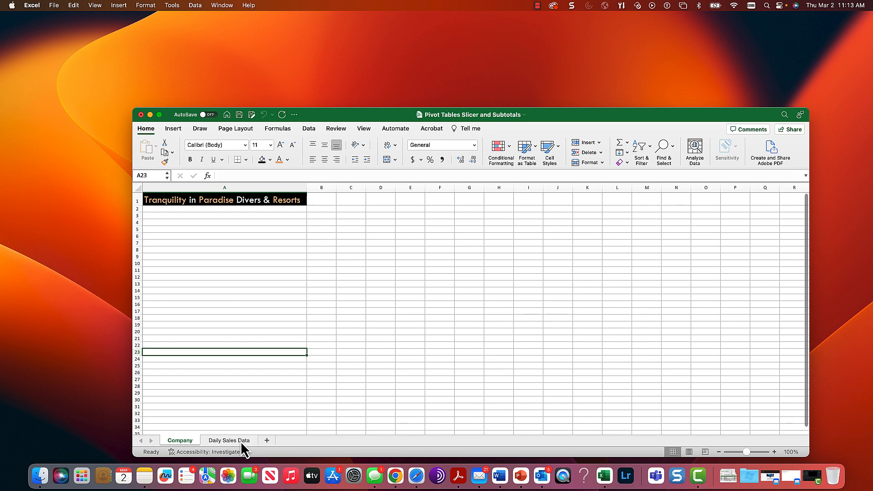
Open the Daily Sales Data sheet and enlarge the workbook window to show more rows
left_click(241, 441)
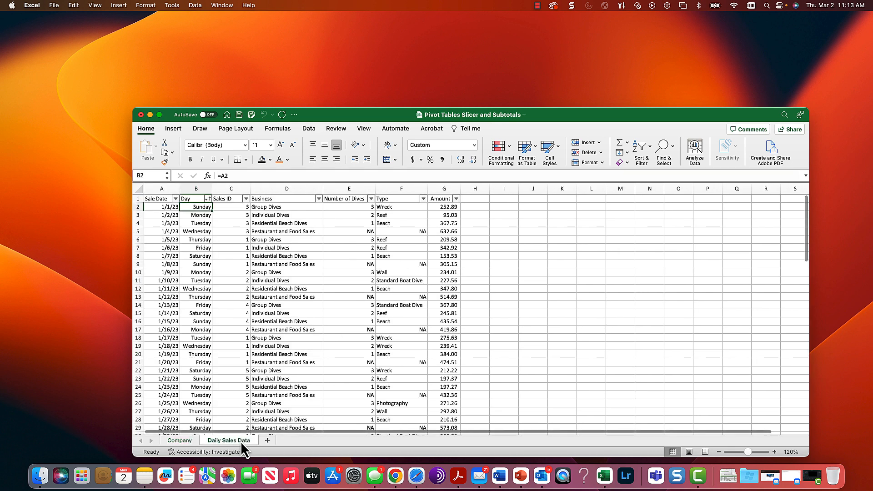
left_click_drag(345, 114, 318, 45)
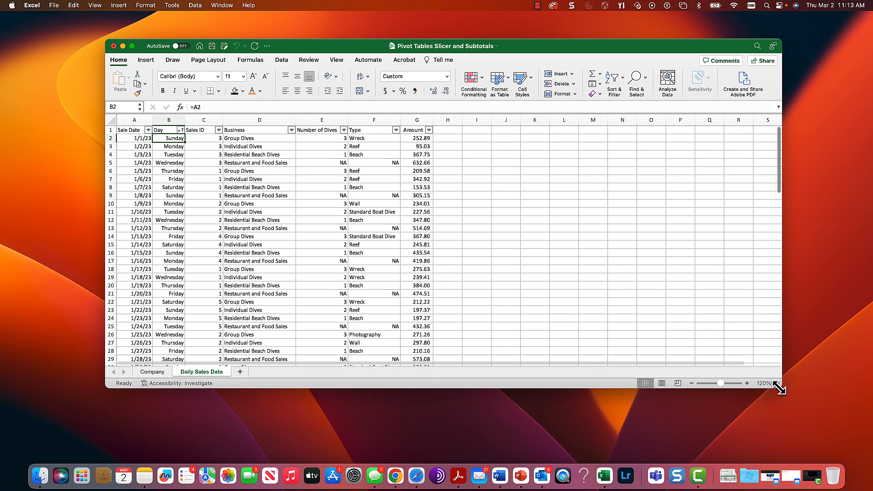
left_click_drag(781, 387, 795, 453)
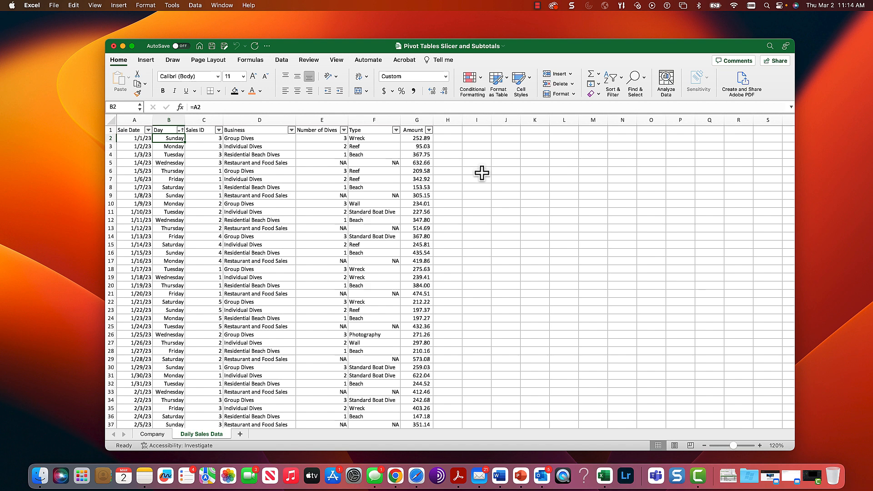
Right-align the Type column on the Daily Sales Data sheet
left_click(385, 119)
left_click(309, 90)
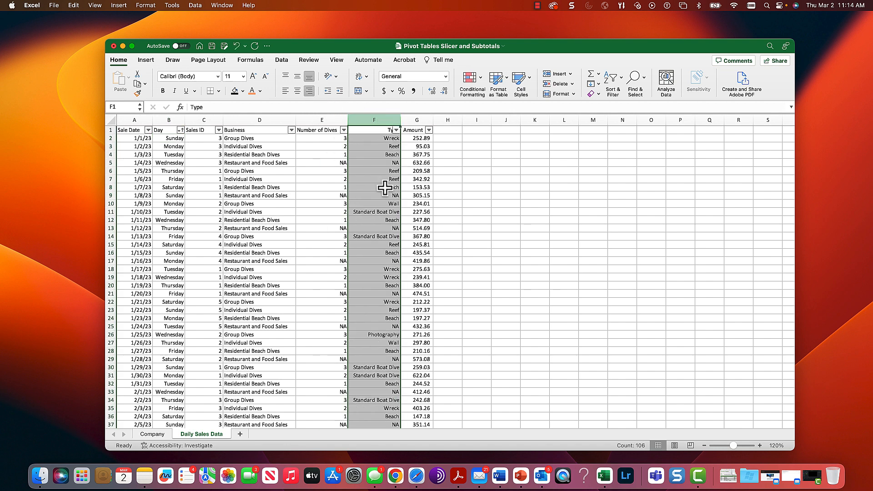
left_click(497, 200)
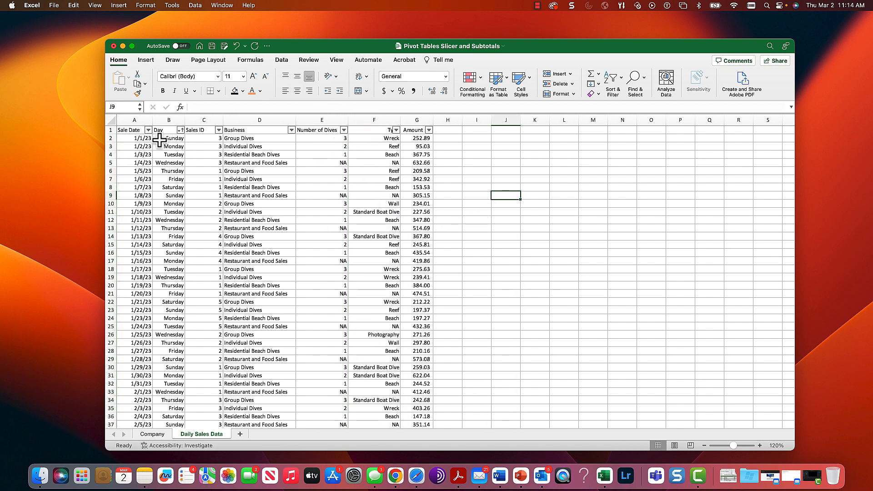
Turn the filter on the sales data's header row off and back on
left_click(273, 130)
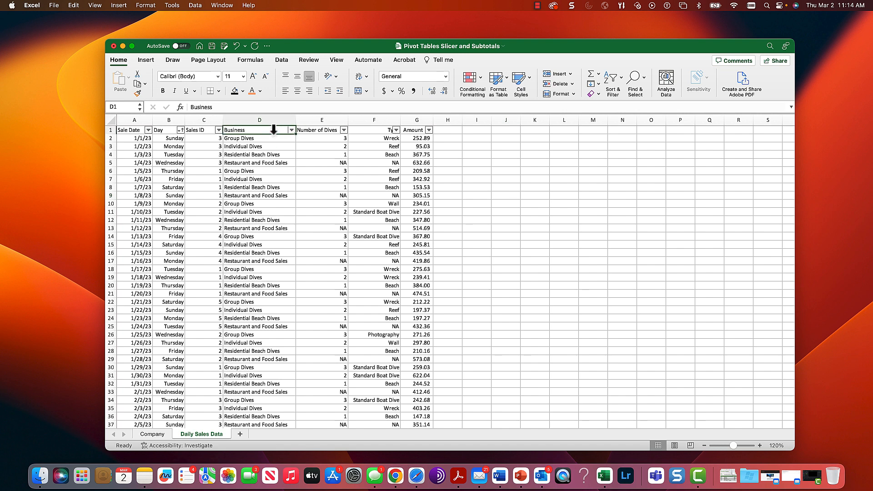
left_click(280, 60)
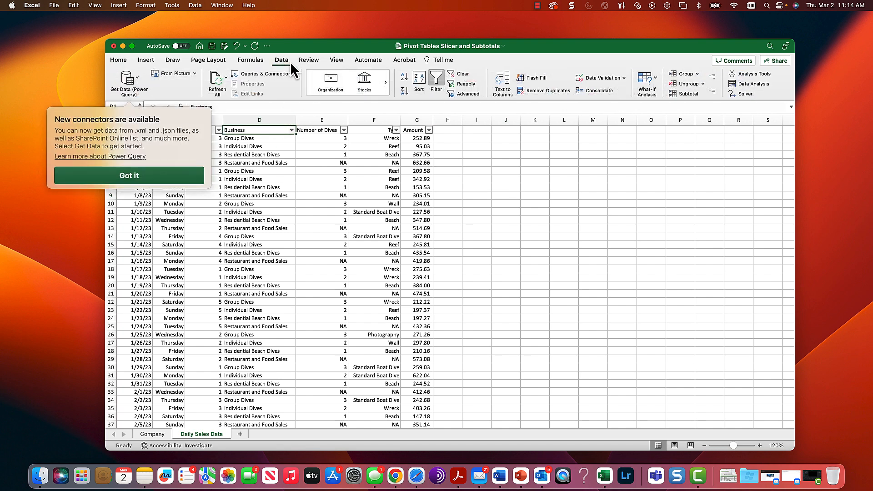
left_click(435, 78)
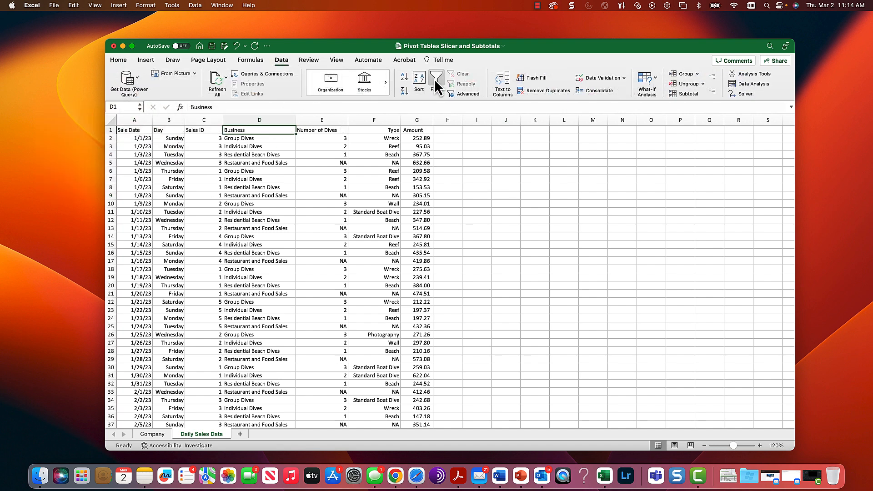
left_click(435, 78)
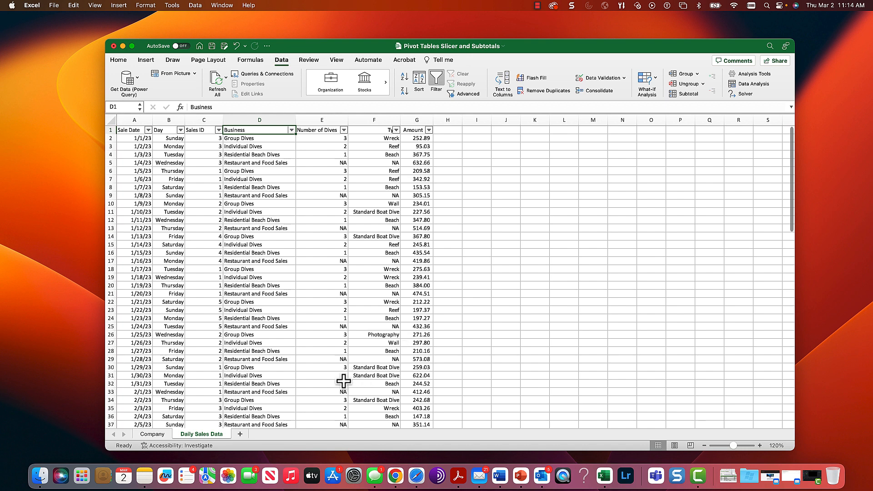
Create a copy of the Daily Sales Data sheet at the end of the same workbook
right_click(221, 434)
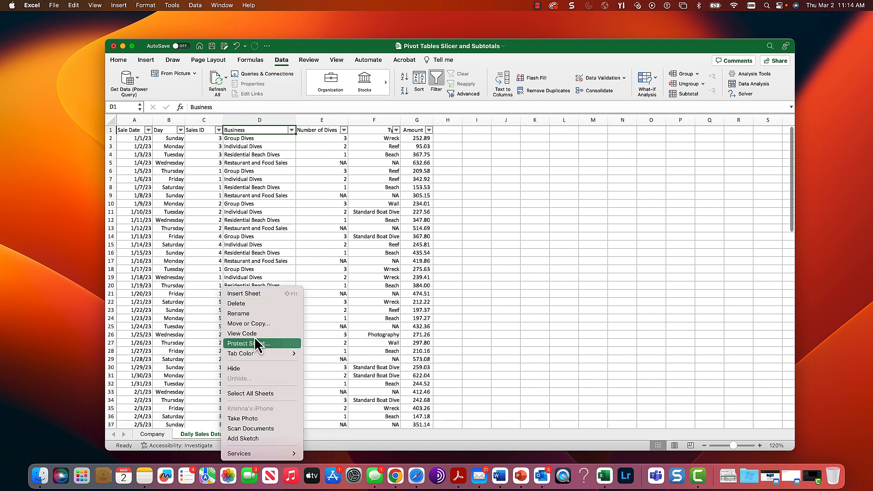
left_click(256, 324)
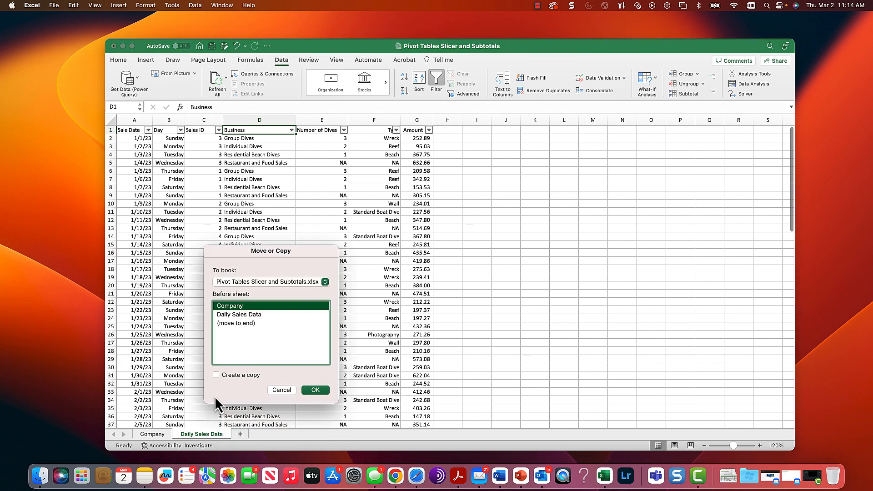
left_click(222, 374)
left_click(228, 323)
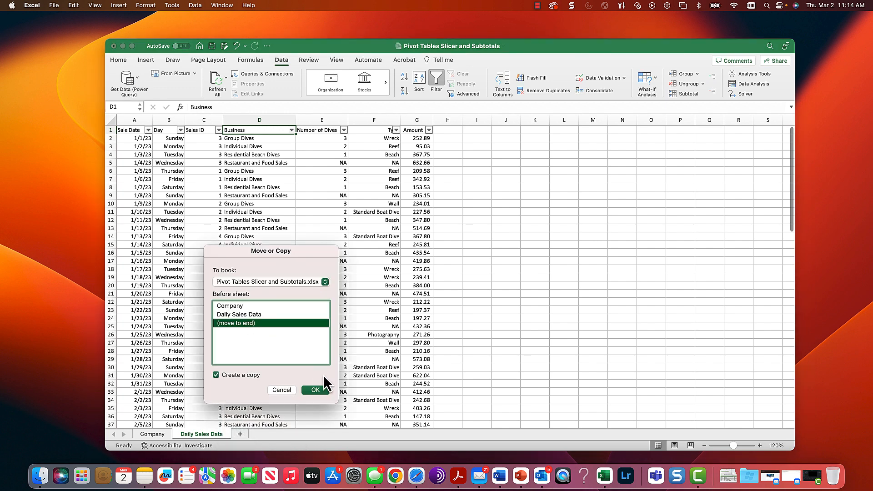
left_click(318, 390)
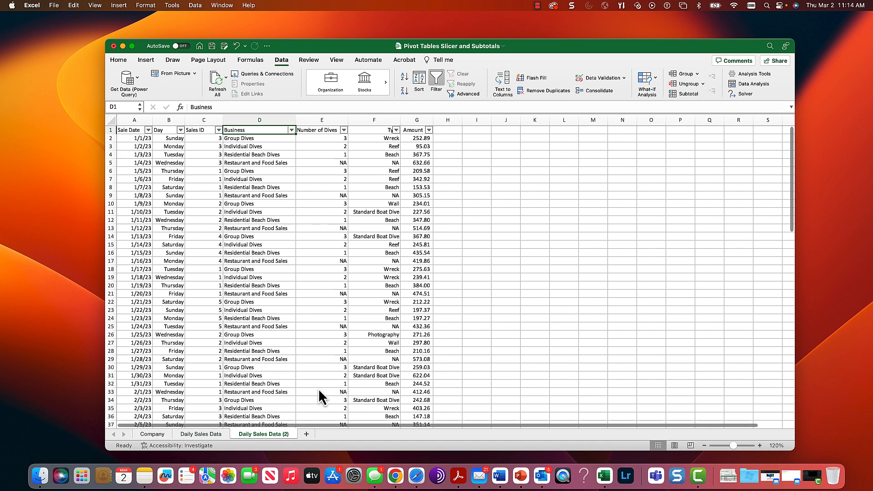
Rename the copied sheet Excel_Table
double_click(276, 435)
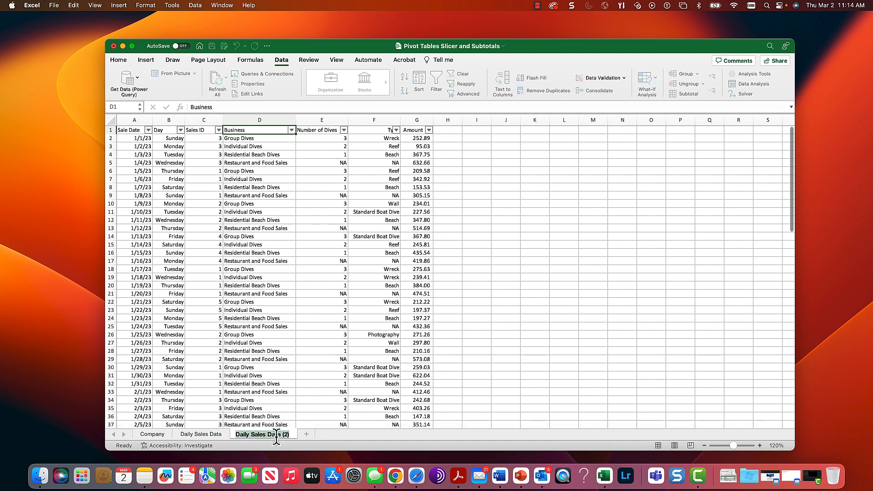
type("Tab")
key("BackSpace")
key("BackSpace")
key("BackSpace")
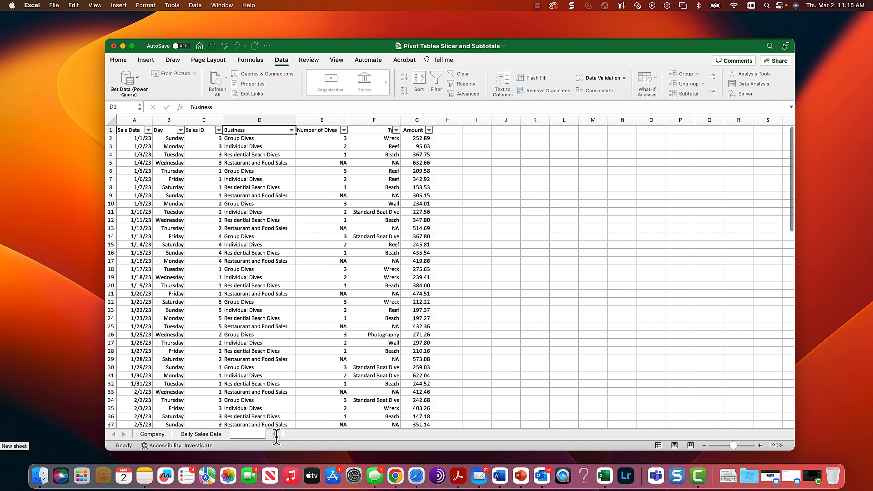
type("Excel_Table")
type("_")
key("Return")
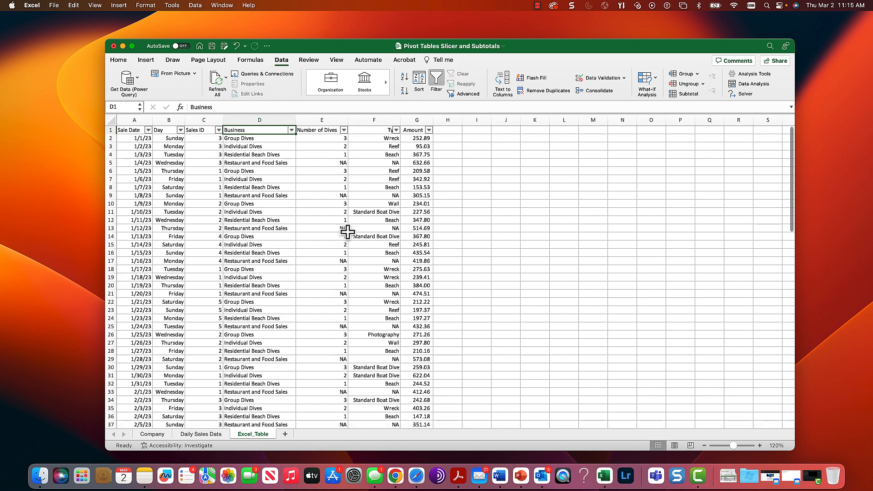
Convert the sales data in A1:G106 on the Excel_Table sheet into a table with headers
scroll(255, 226, "down", 3)
scroll(264, 232, "down", 20)
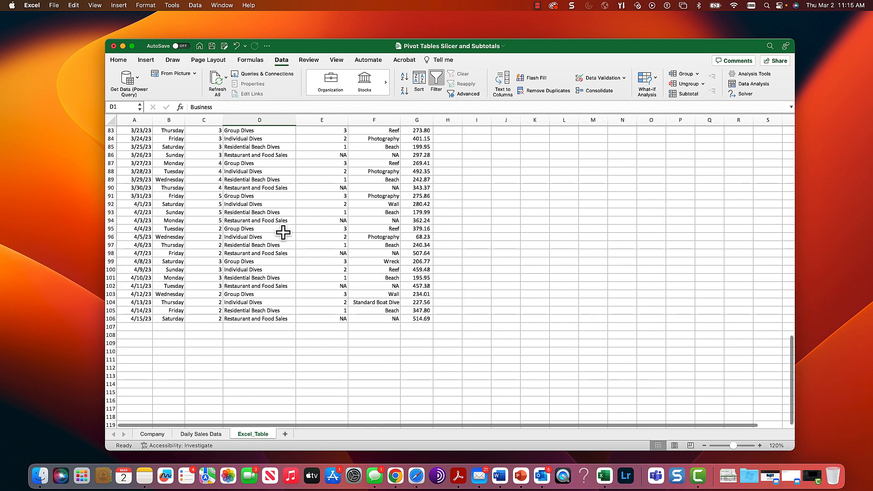
scroll(283, 232, "up", 20)
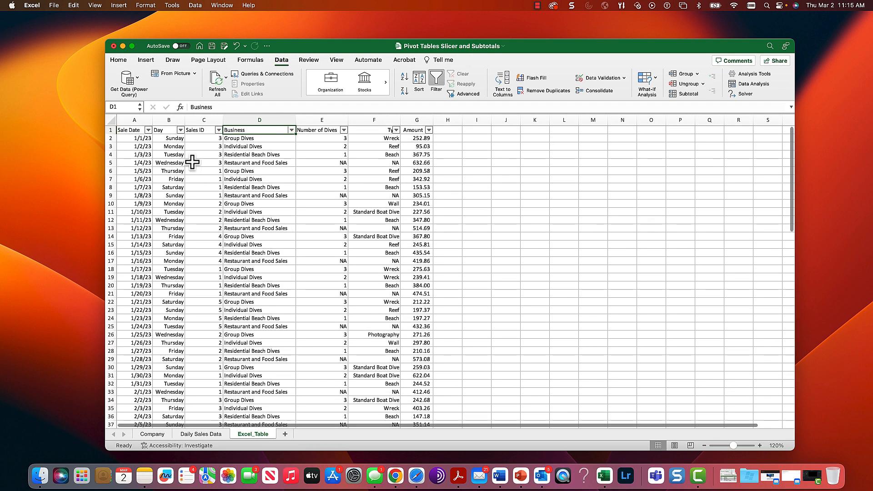
left_click(125, 130)
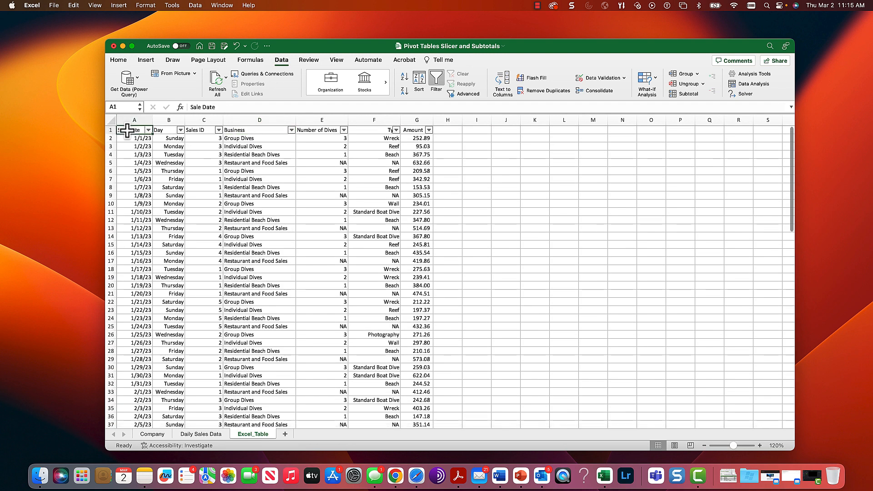
left_click(147, 58)
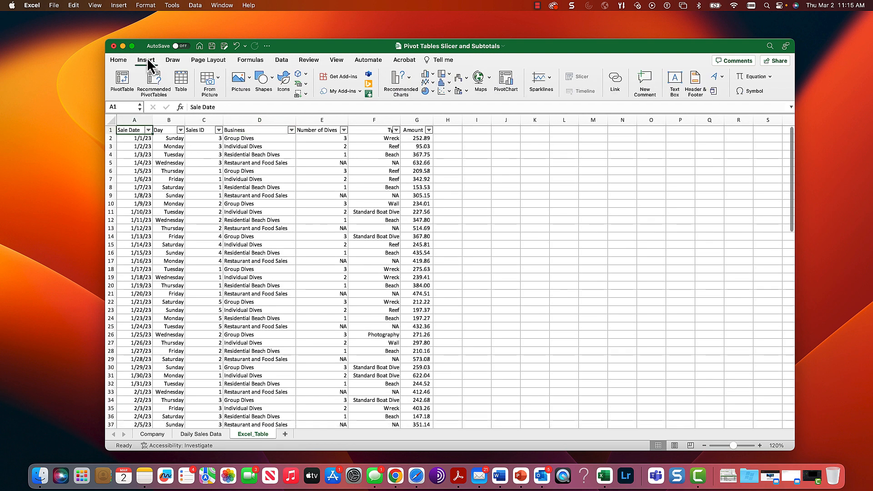
left_click(181, 82)
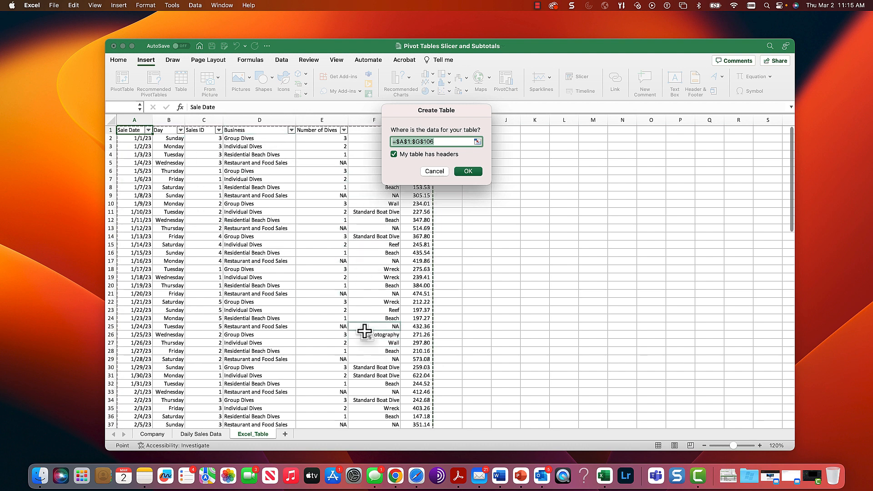
left_click(394, 157)
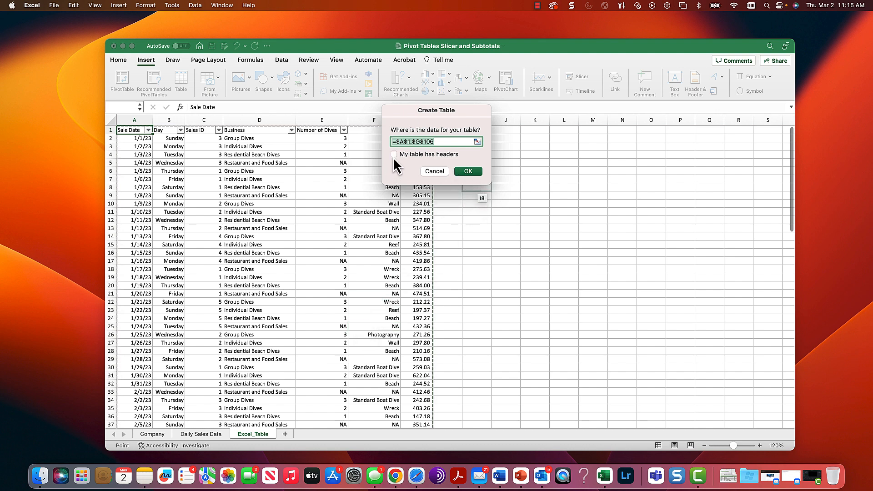
left_click(467, 172)
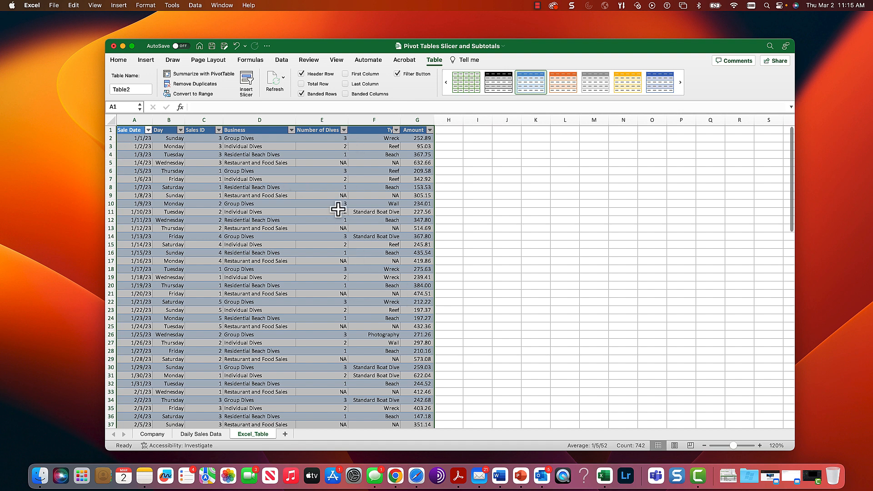
Apply the Orange, Table Style Medium 3 style to the table and add a total row
left_click(562, 85)
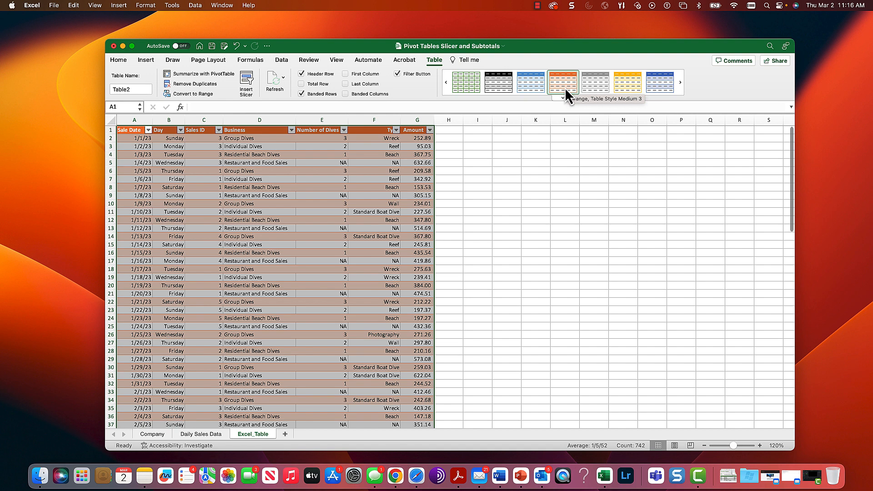
left_click(301, 83)
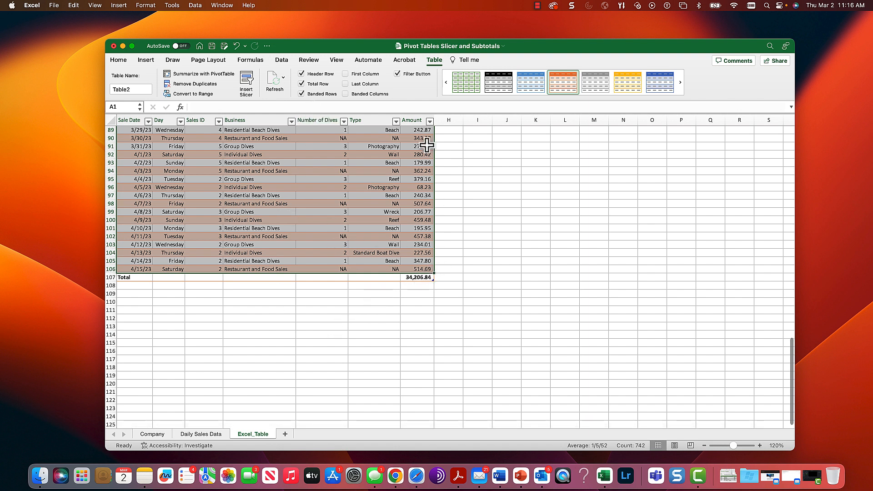
Set the total row's function for the Number of Dives column to Sum
left_click(343, 277)
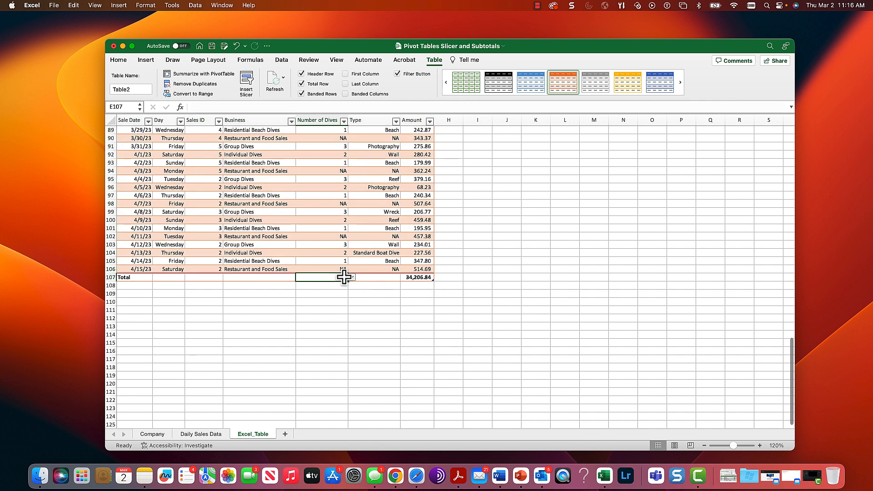
left_click(352, 278)
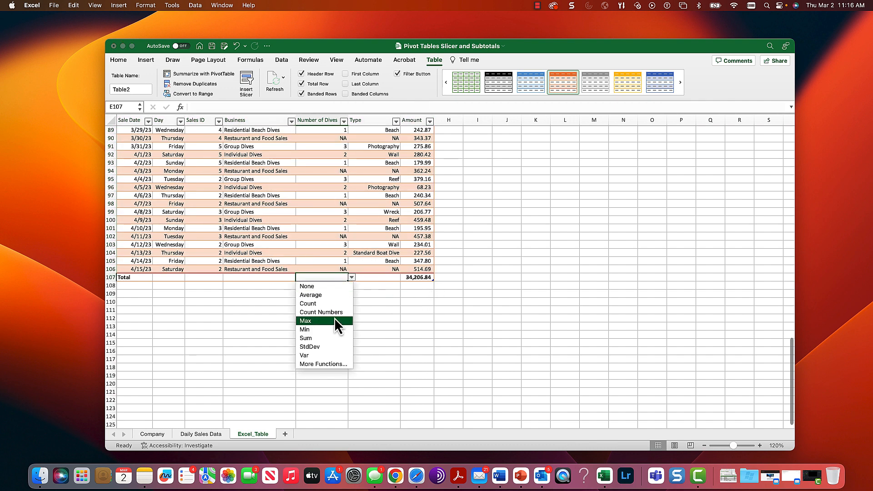
left_click(328, 338)
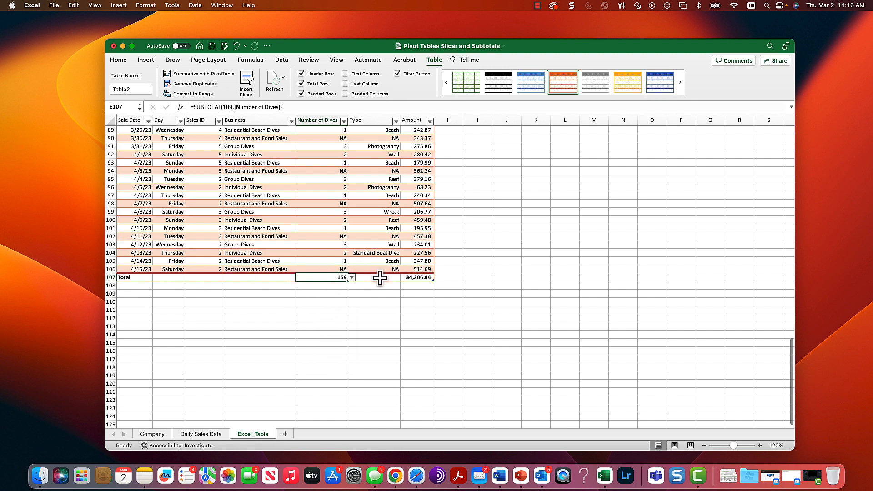
left_click(375, 278)
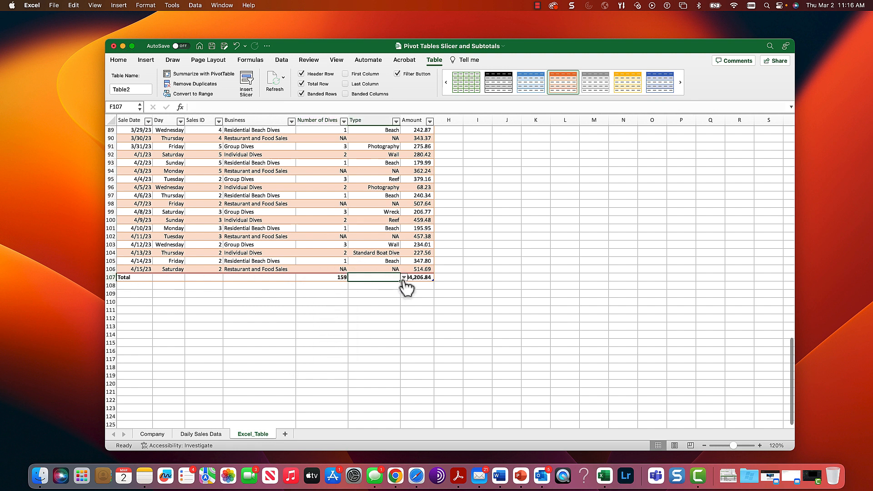
left_click(404, 277)
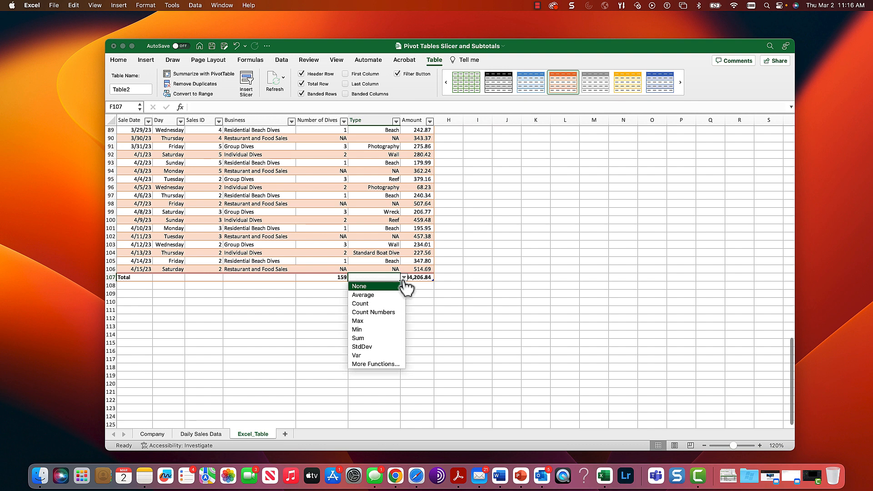
left_click(388, 365)
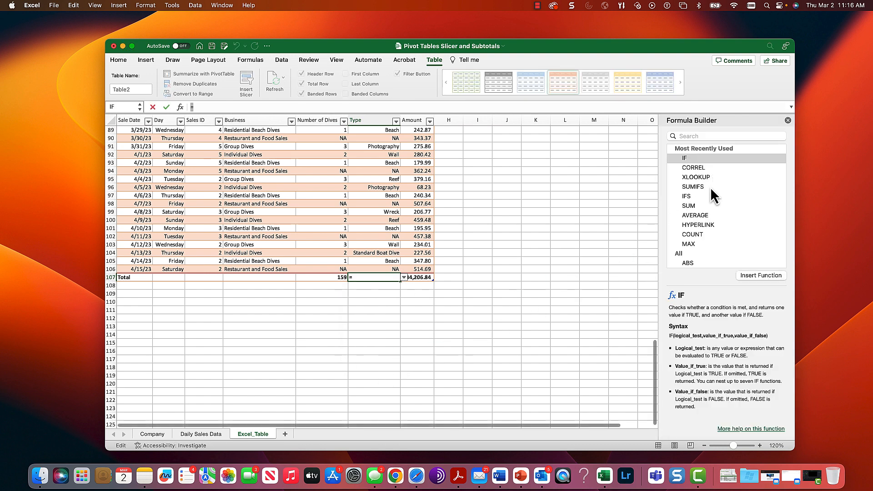
scroll(713, 202, "down", 8)
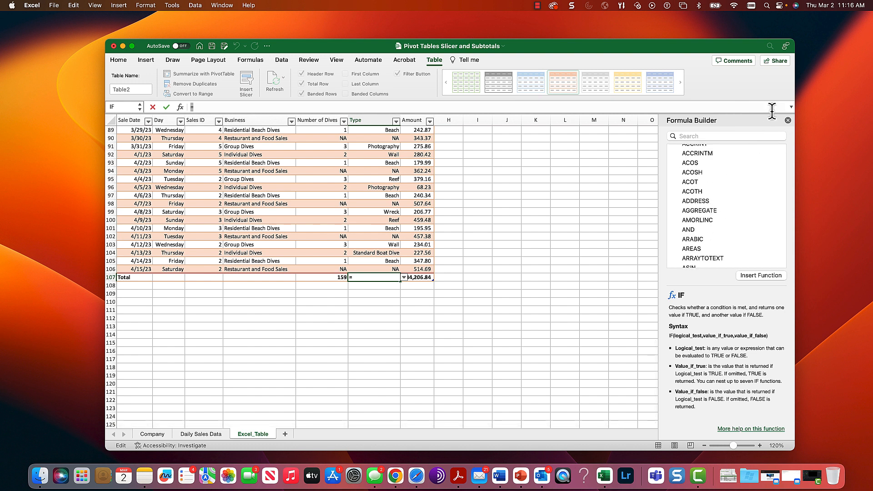
left_click(788, 120)
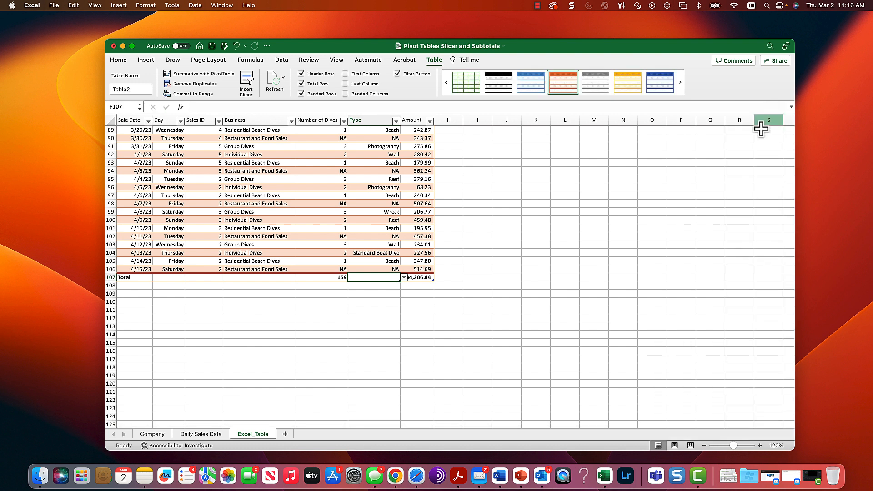
Set the total row's function for the Type column to Count
left_click(404, 278)
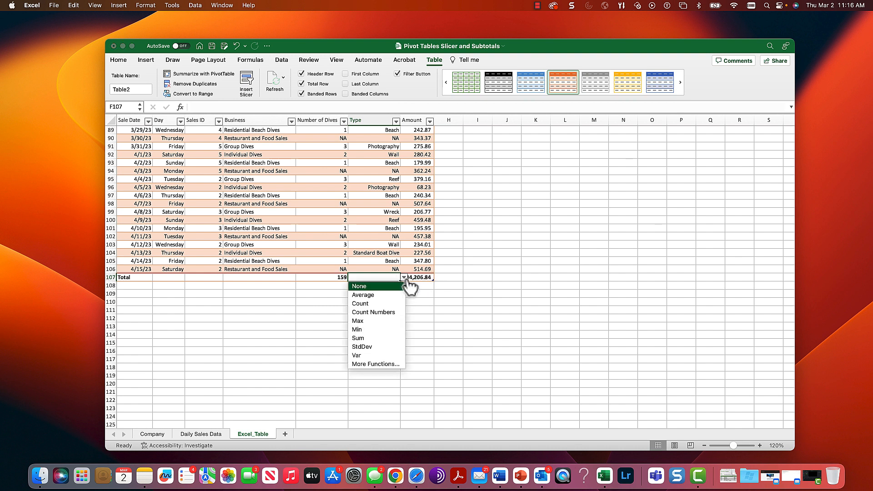
left_click(392, 304)
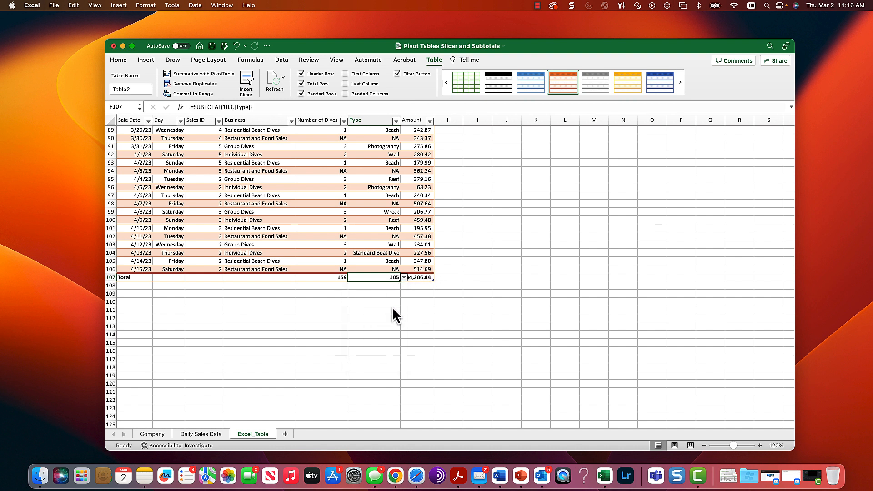
Check the total row's function for the Amount column
left_click(393, 259)
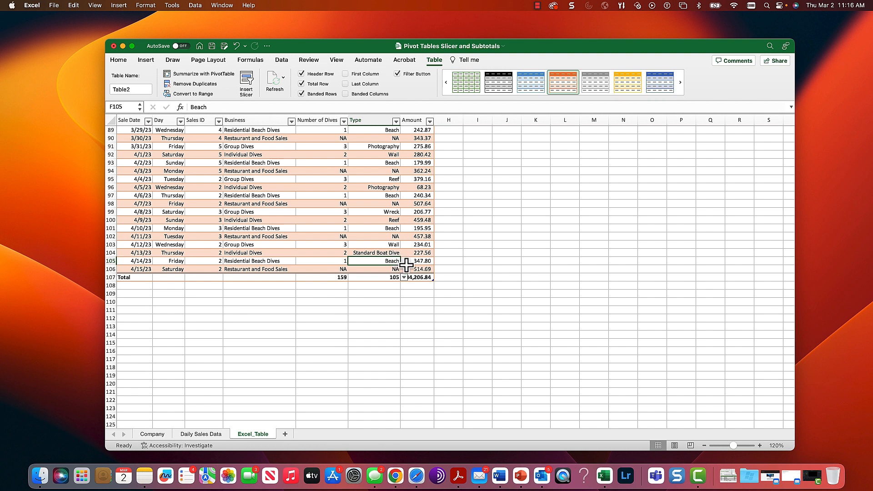
left_click(414, 279)
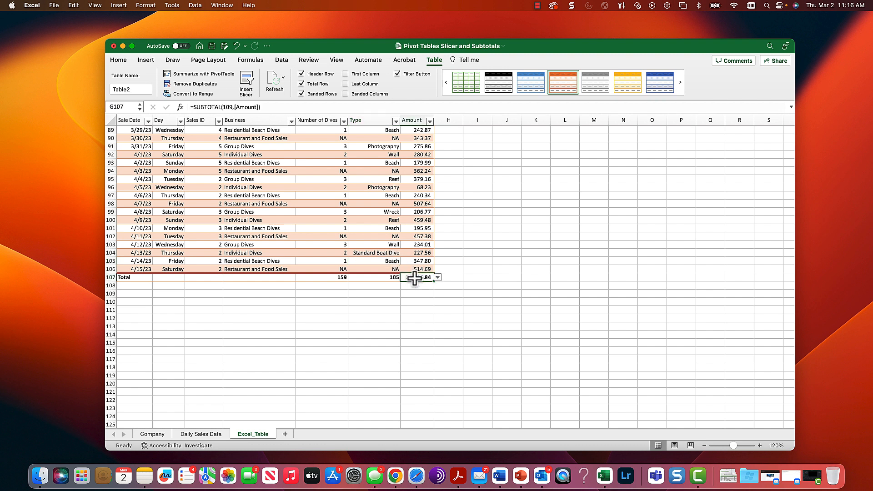
left_click(438, 278)
left_click(438, 278)
Filter the table's Type column to show only Wreck entries
scroll(411, 233, "up", 10)
scroll(410, 232, "up", 15)
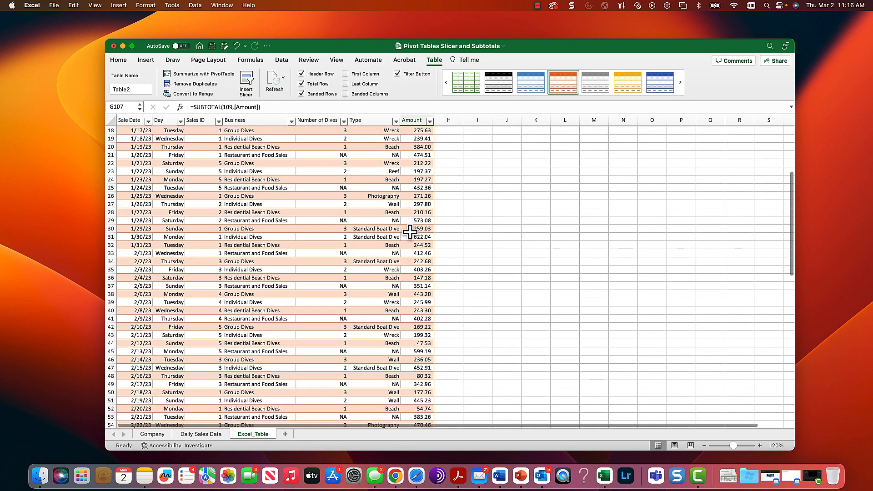
left_click(398, 128)
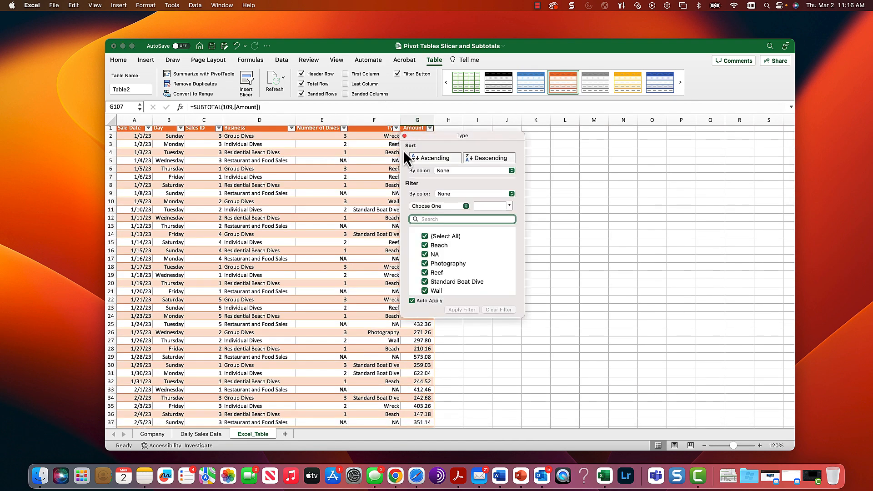
left_click(425, 237)
scroll(432, 272, "down", 1)
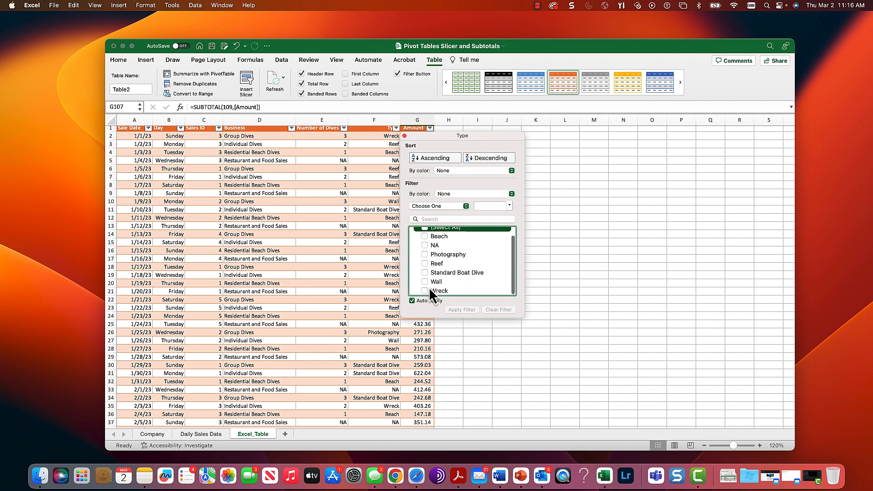
left_click(427, 290)
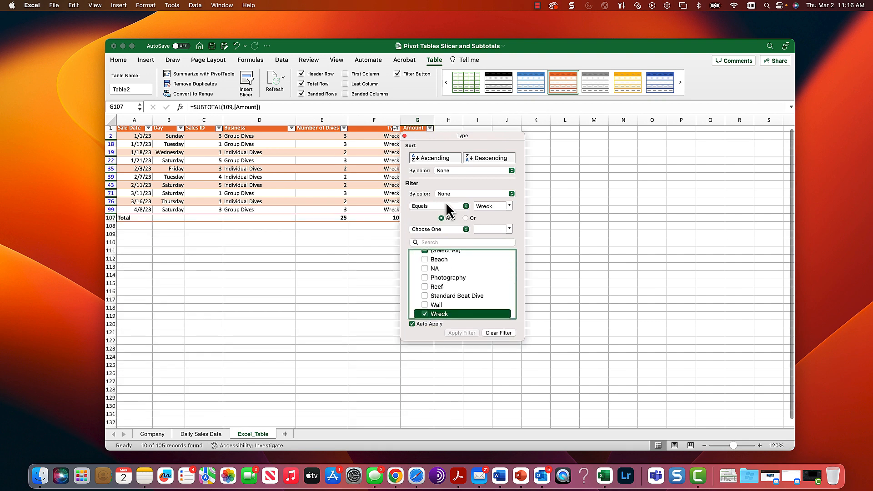
left_click(404, 136)
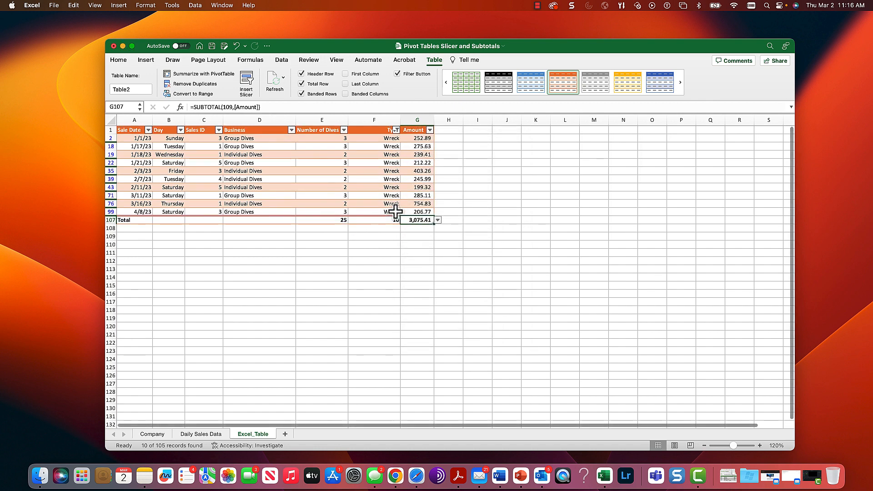
Select all values in the Type column's filter to restore every row of the table
left_click(397, 131)
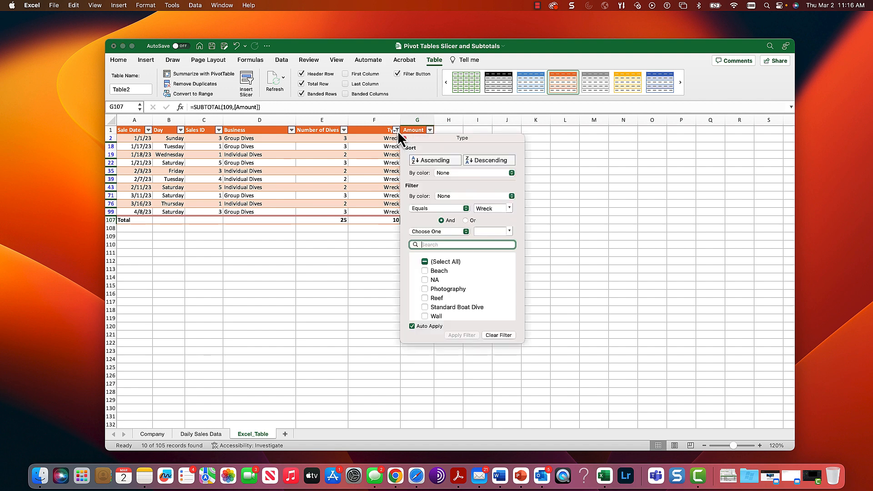
left_click(424, 263)
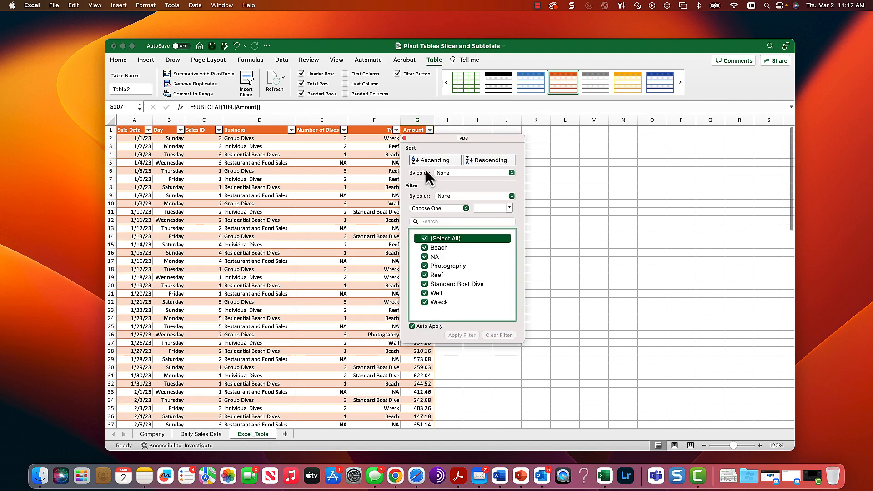
left_click(404, 138)
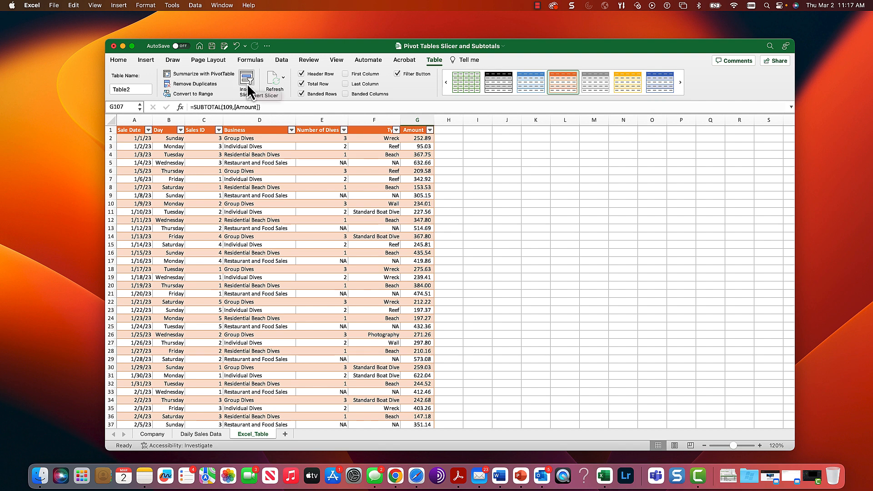
Remove duplicate rows from the table, comparing all columns and treating the first row as headers
left_click(243, 148)
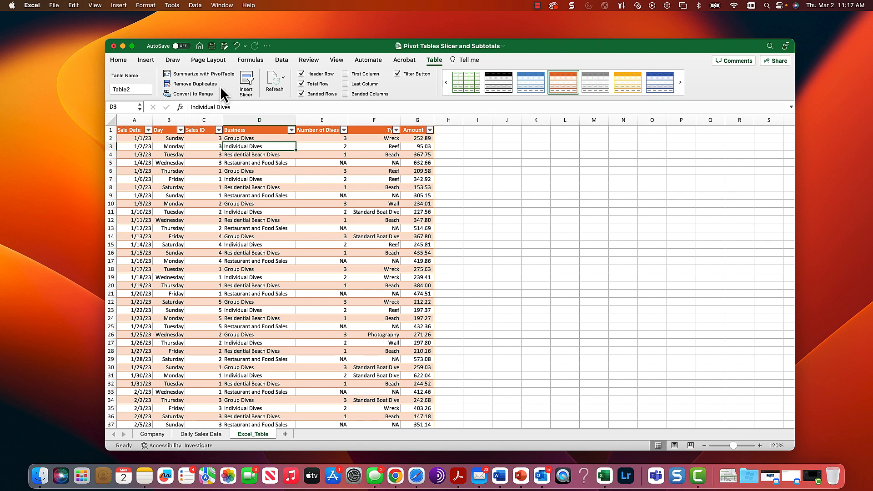
left_click(211, 83)
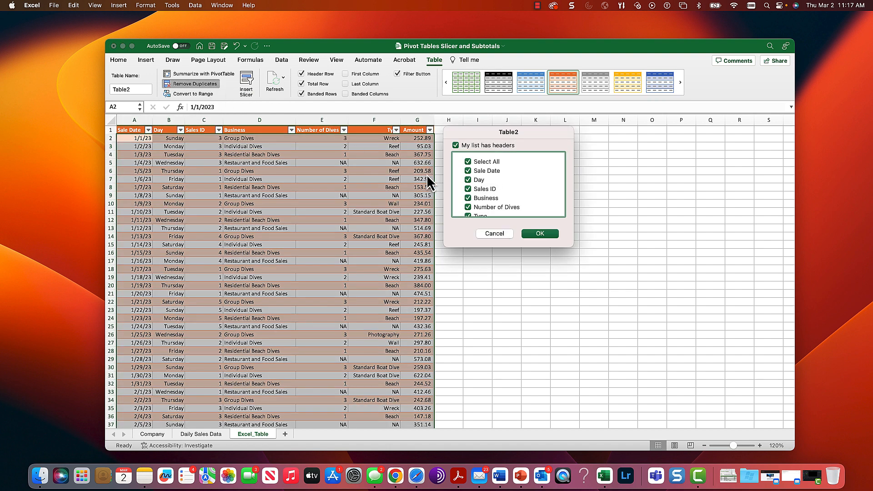
left_click(538, 233)
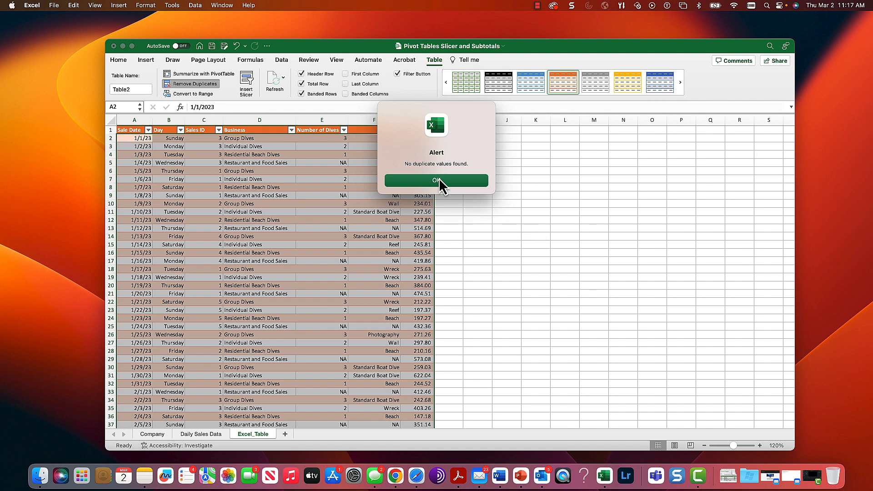
left_click(439, 181)
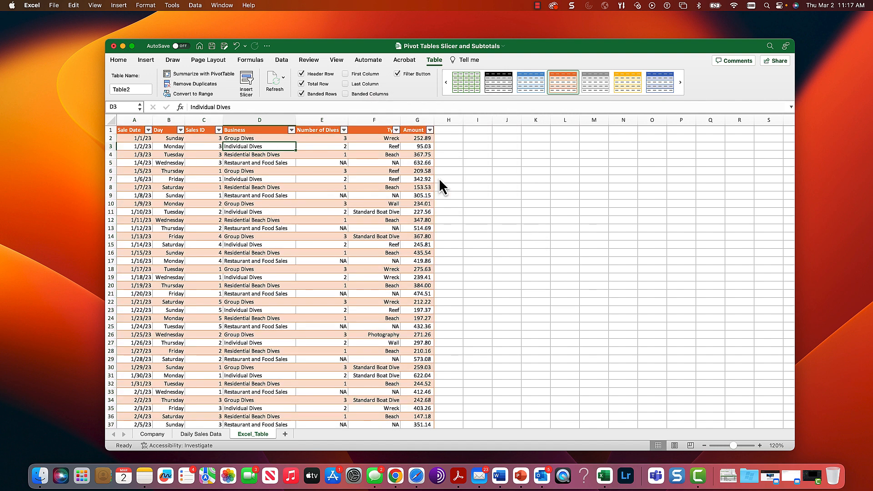
Insert slicers for the Day, Sales ID, Business and Type columns of the table
left_click(248, 80)
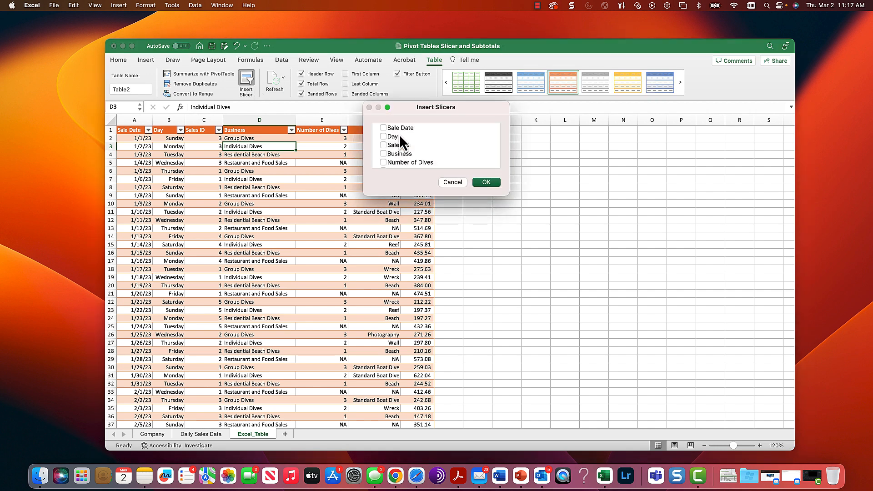
left_click_drag(415, 111, 419, 198)
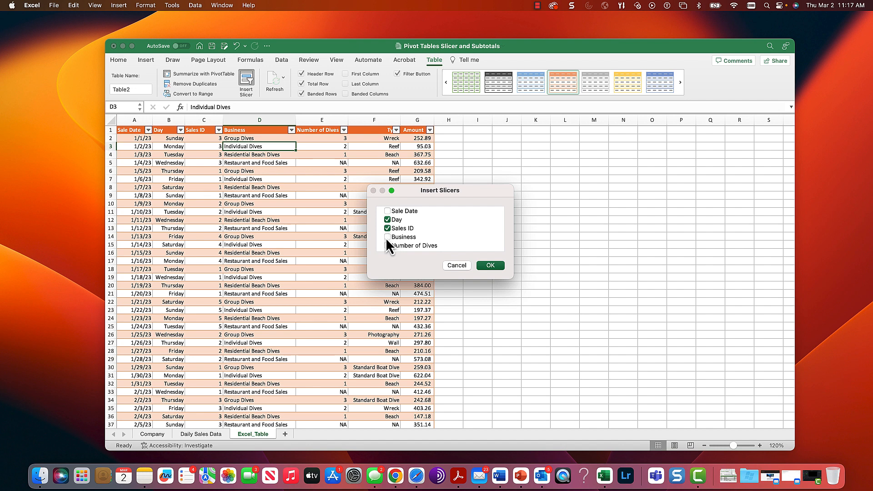
scroll(389, 239, "down", 2)
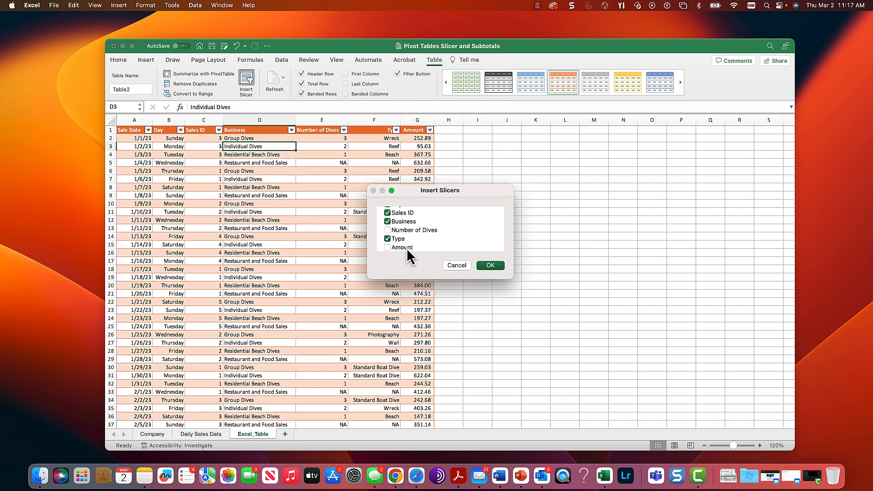
scroll(408, 248, "up", 2)
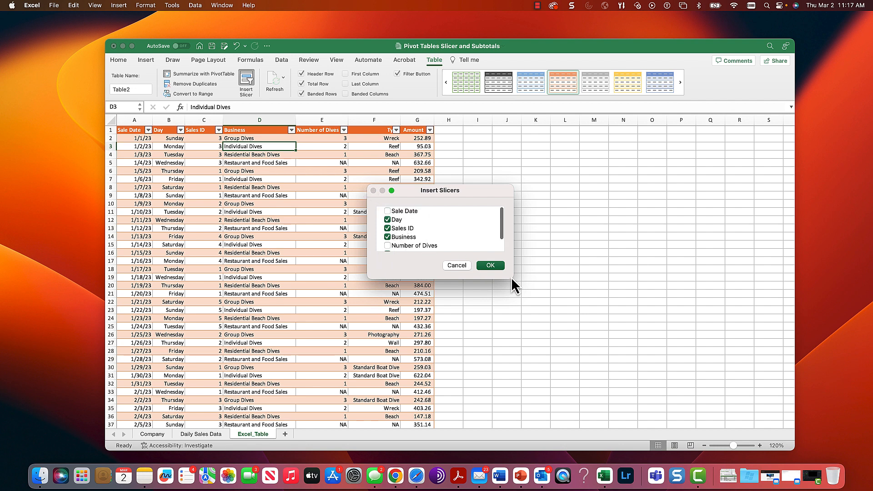
left_click(491, 266)
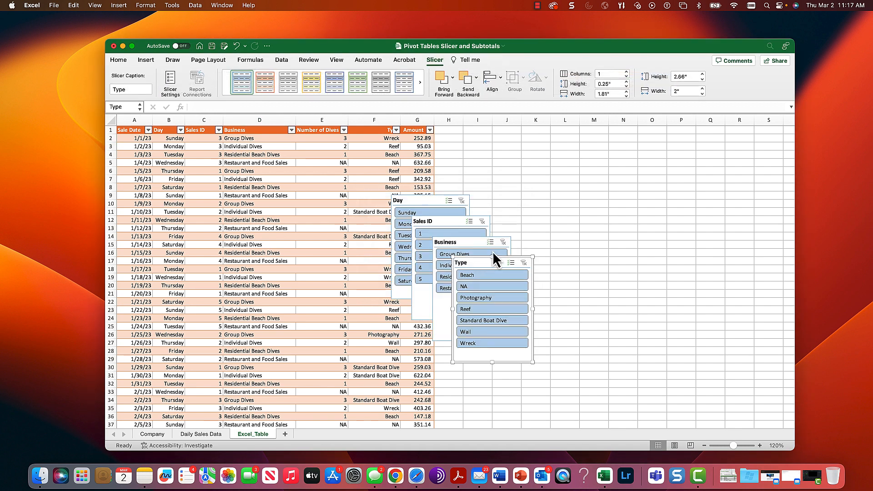
Arrange the Day, Sales ID, Business and Type slicers in a row beside the table, starting near column I
left_click_drag(418, 203, 471, 133)
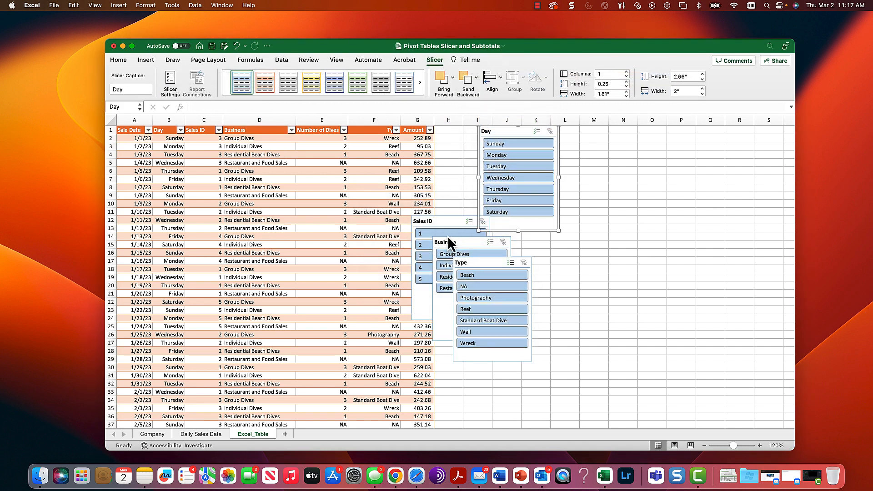
left_click_drag(443, 220, 590, 132)
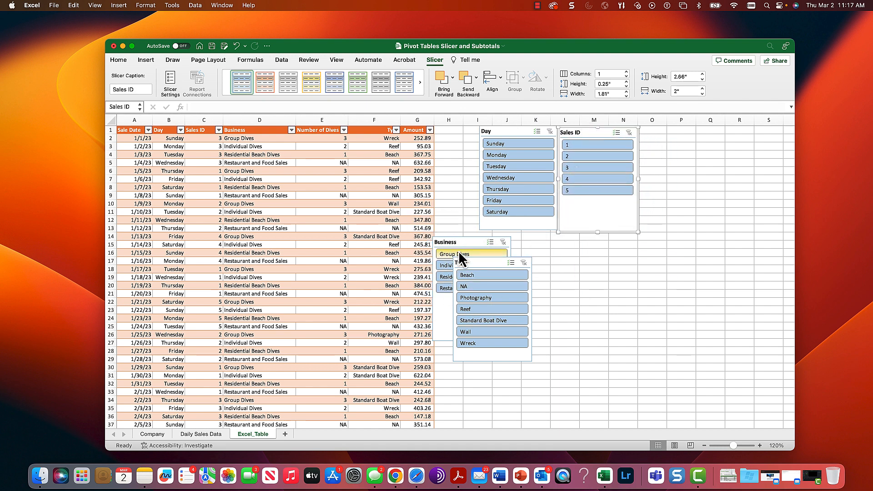
left_click_drag(460, 243, 666, 133)
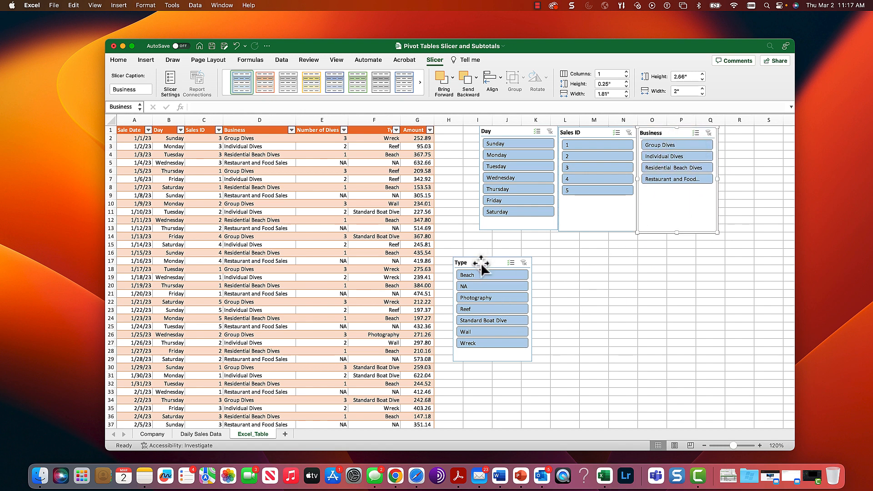
left_click_drag(480, 260, 752, 132)
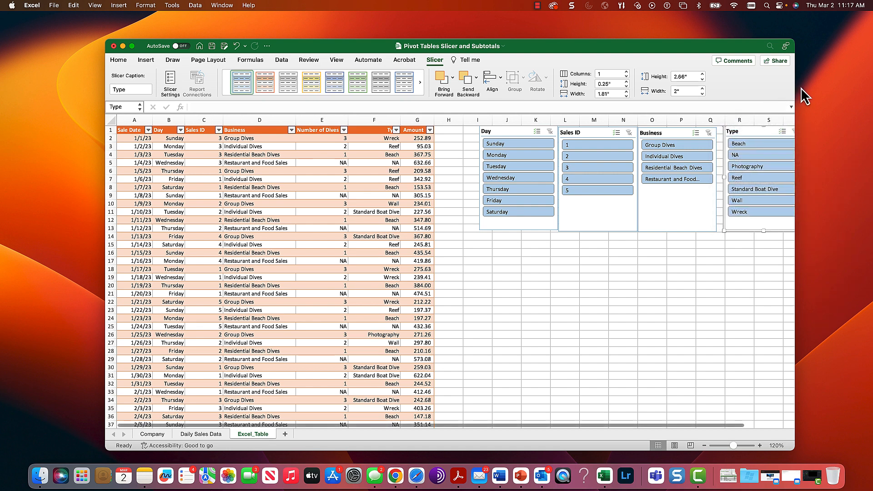
Move and widen the workbook window so that all four slicers fit with extra room beside them
left_click_drag(795, 90, 836, 89)
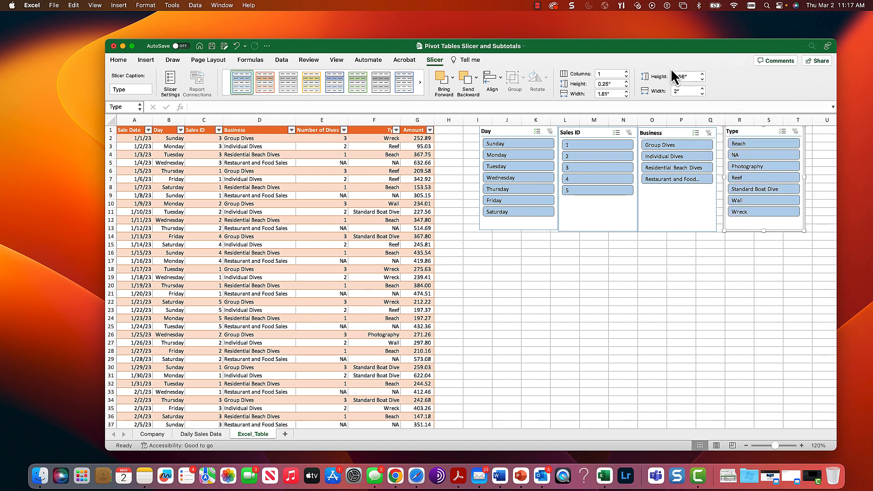
left_click_drag(604, 44, 518, 32)
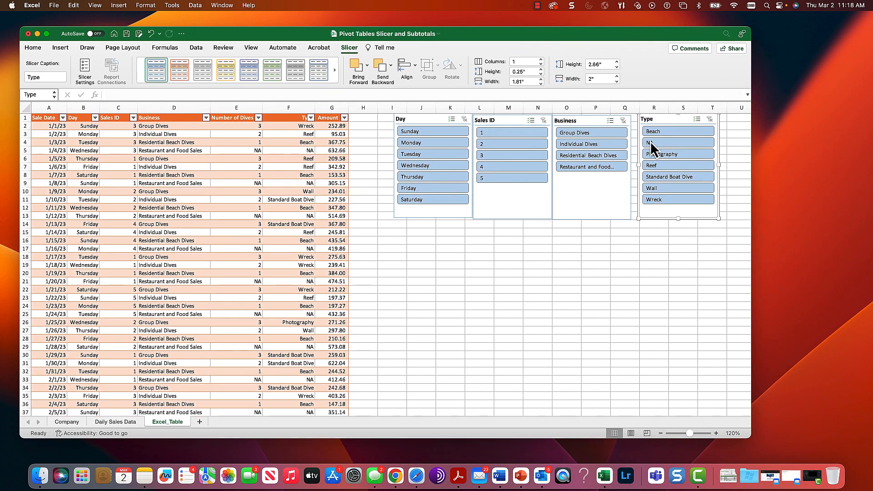
left_click_drag(751, 234, 824, 228)
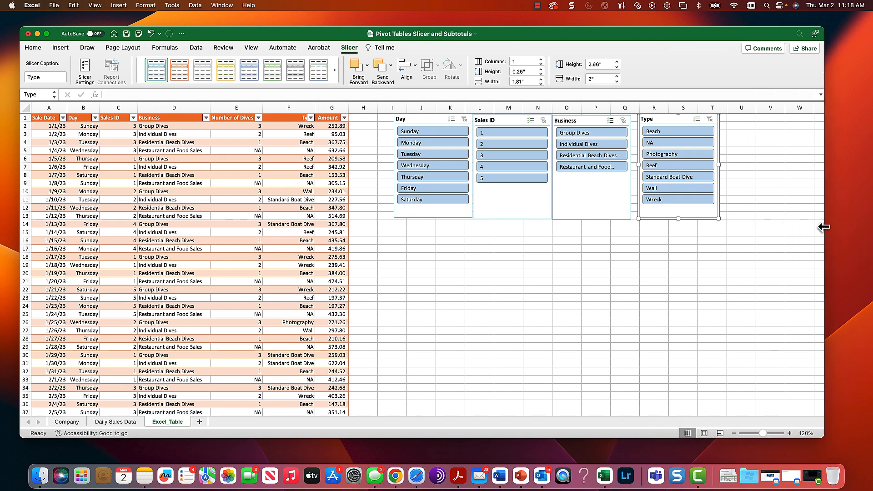
Apply the light orange slicer style to the Day, Sales ID, Business and Type slicers
left_click(436, 120)
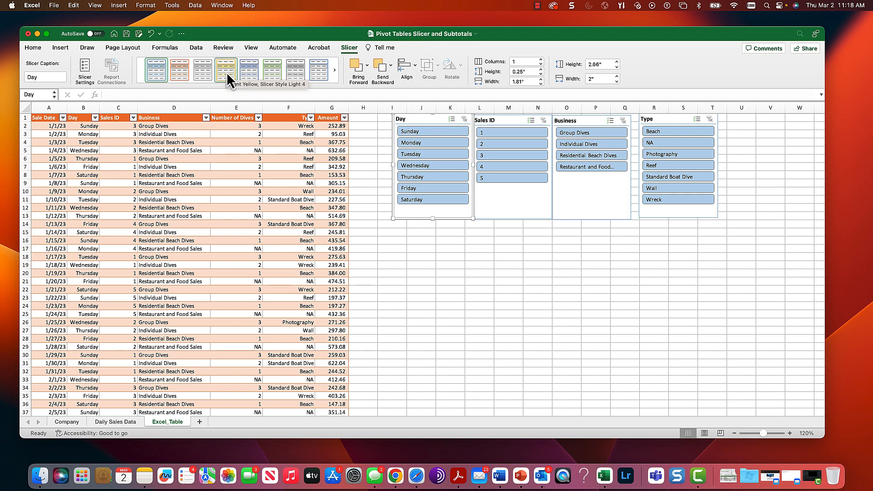
left_click(185, 75)
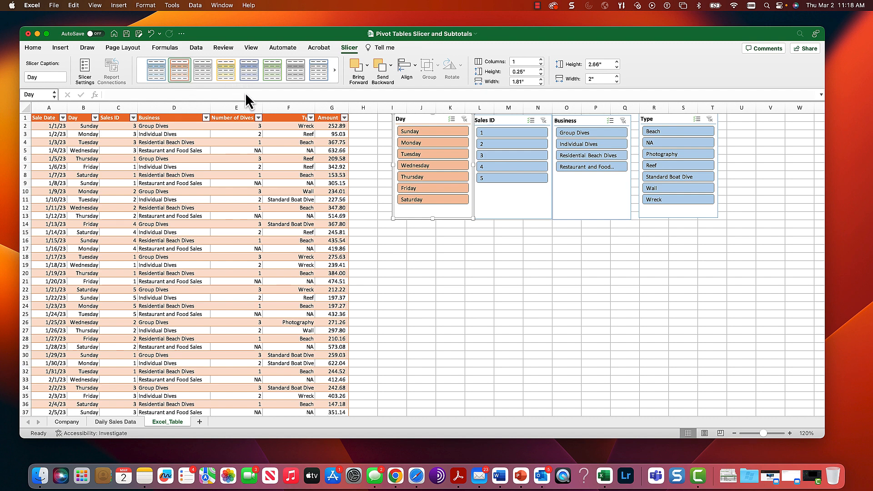
left_click(504, 121)
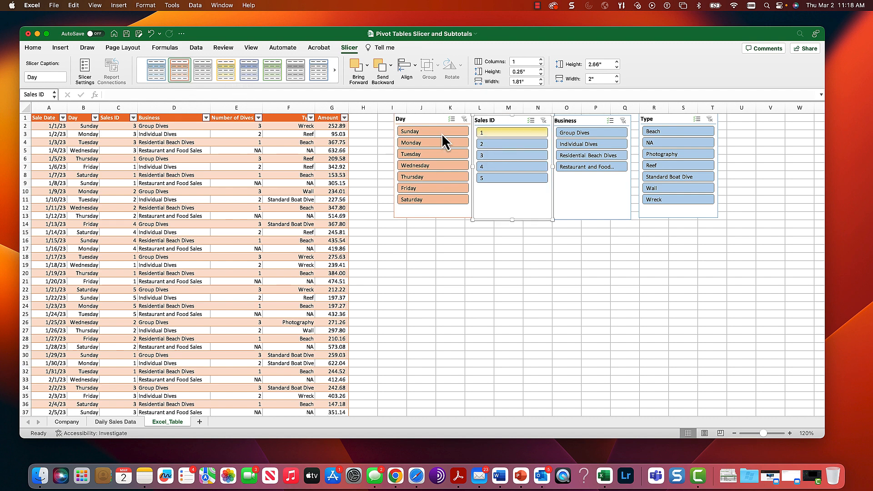
left_click(184, 75)
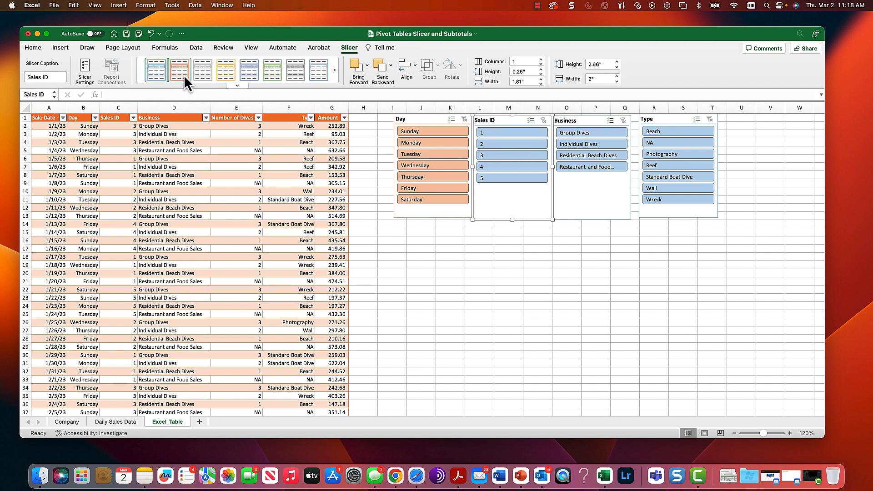
left_click(588, 127)
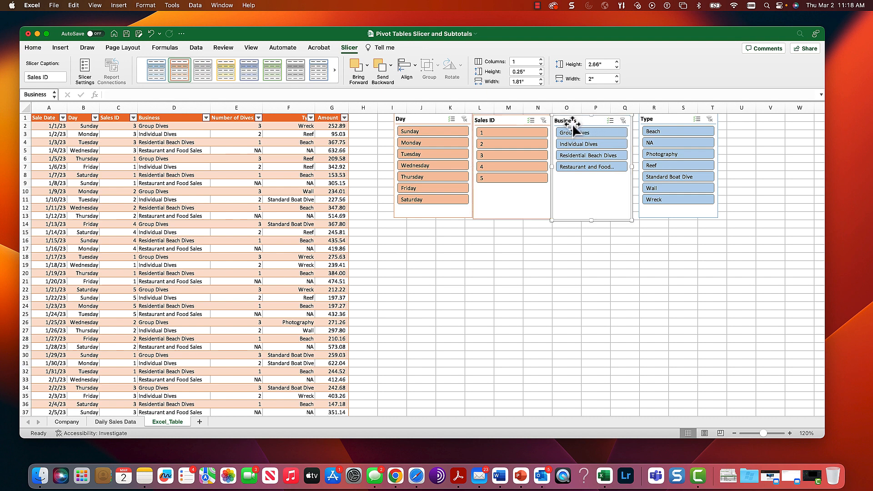
left_click(189, 75)
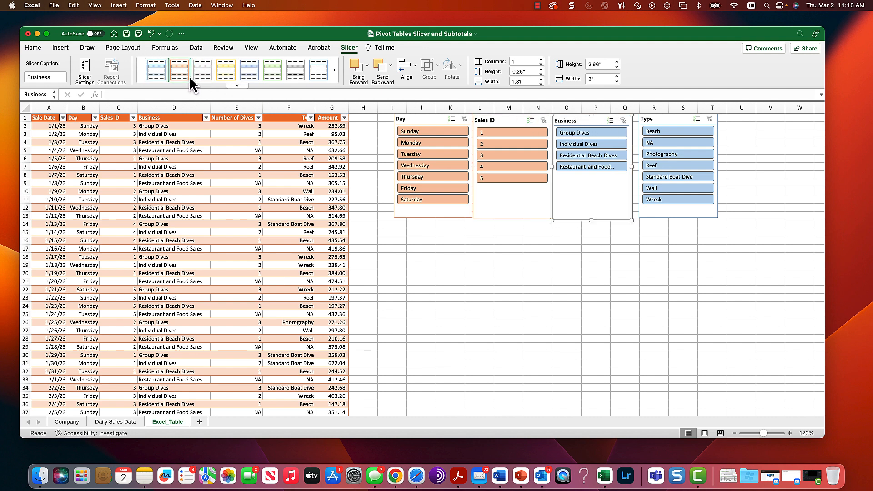
left_click(659, 118)
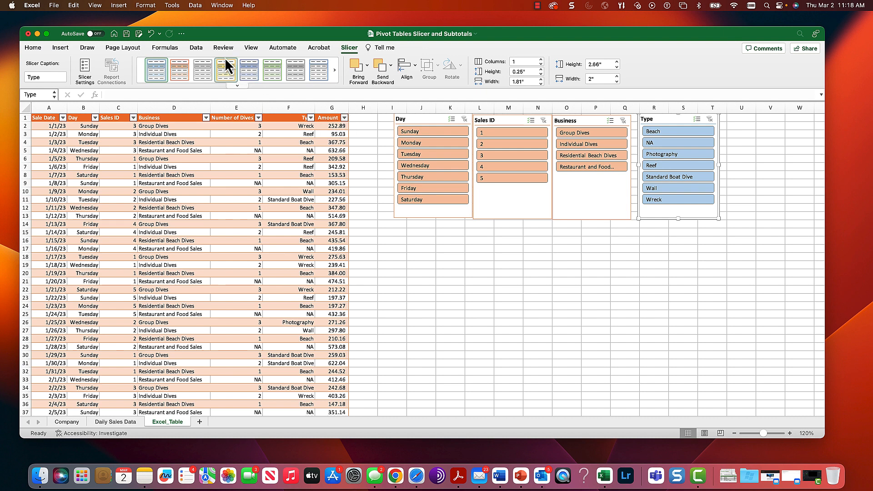
left_click(179, 77)
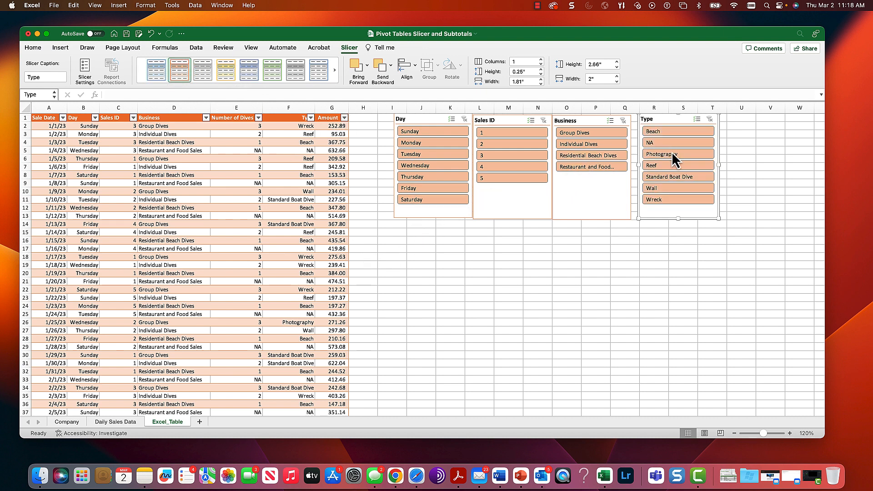
Filter the table to Wreck dives with the Type slicer
left_click(672, 200)
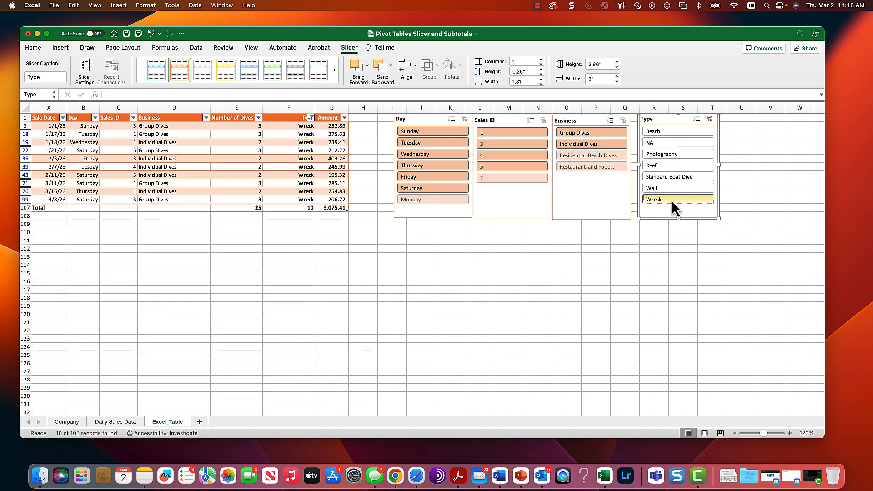
Filter the table by Wall, Photography and Beach in turn with the Type slicer, and clear the slicer's filter
left_click(670, 190)
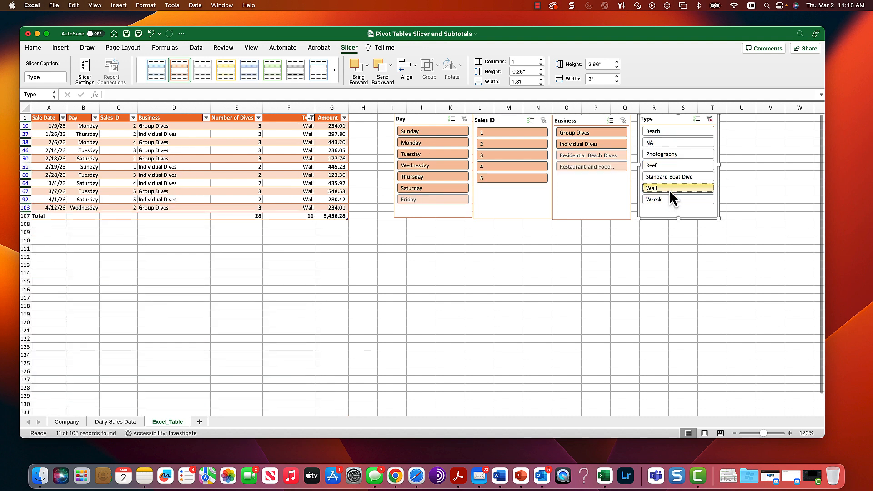
left_click(667, 153)
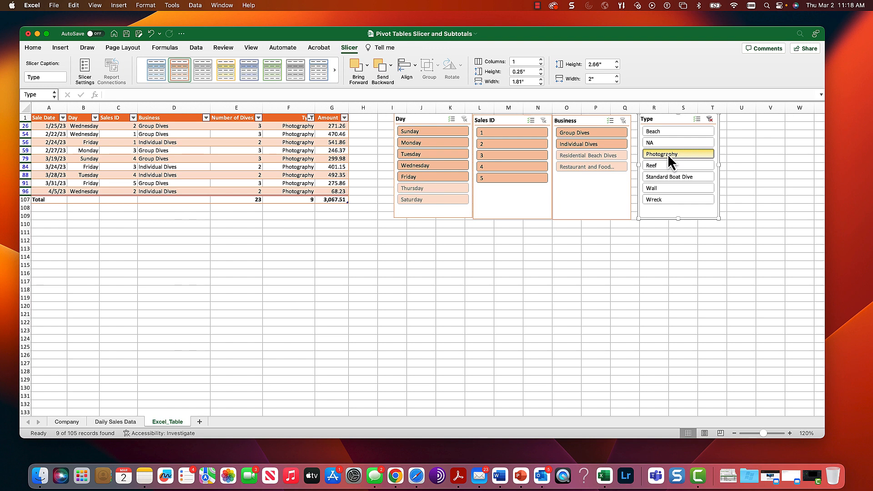
left_click(666, 131)
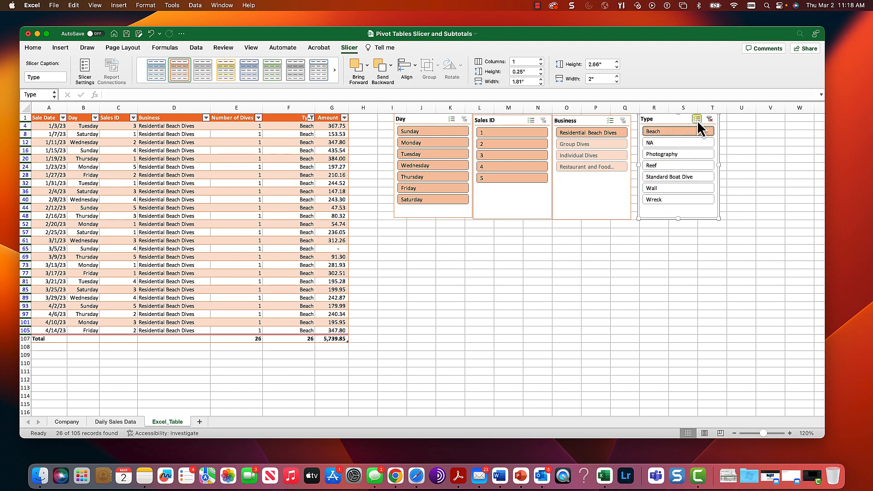
left_click(710, 119)
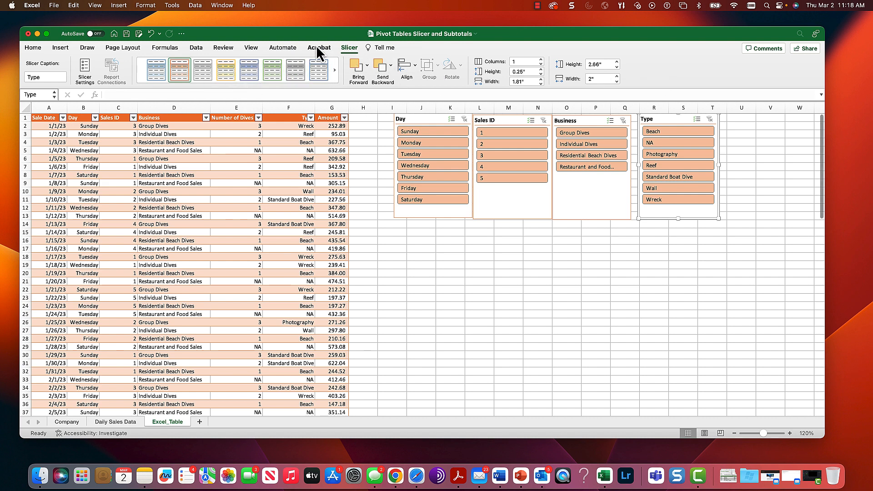
Try the Banded Columns, Banded Rows and Filter Button options on the table, returning each to its original setting
left_click(259, 184)
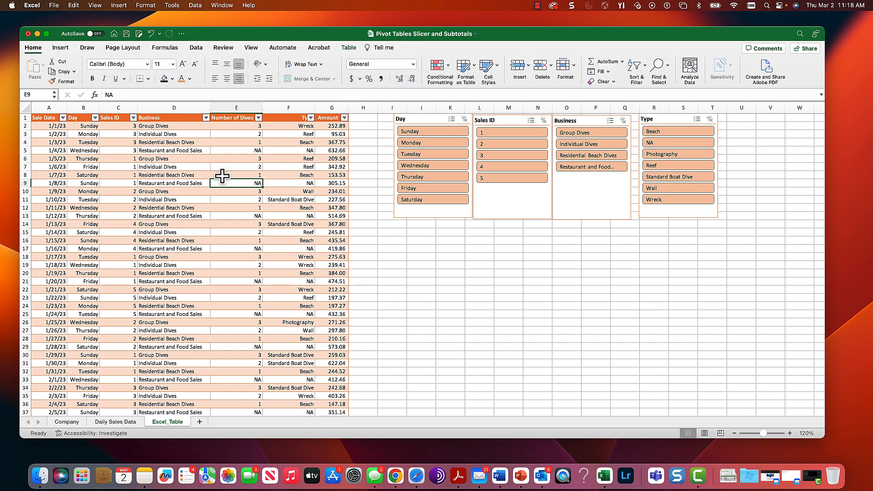
left_click(191, 158)
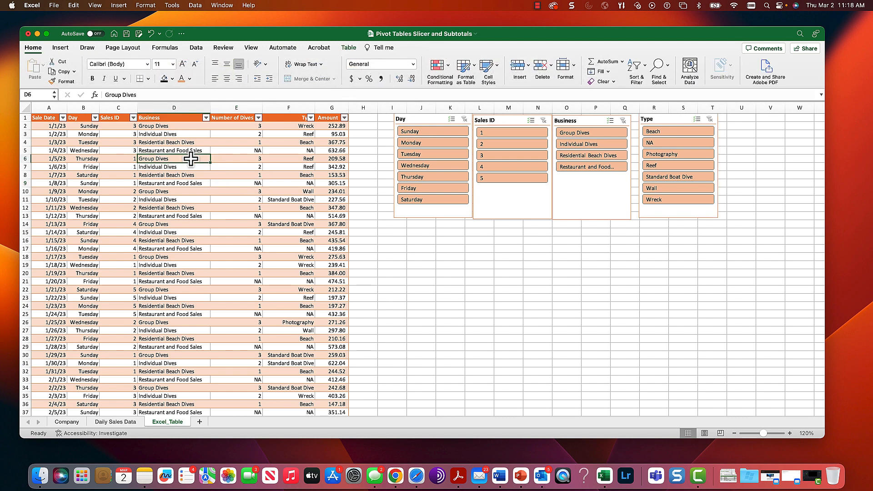
left_click(348, 47)
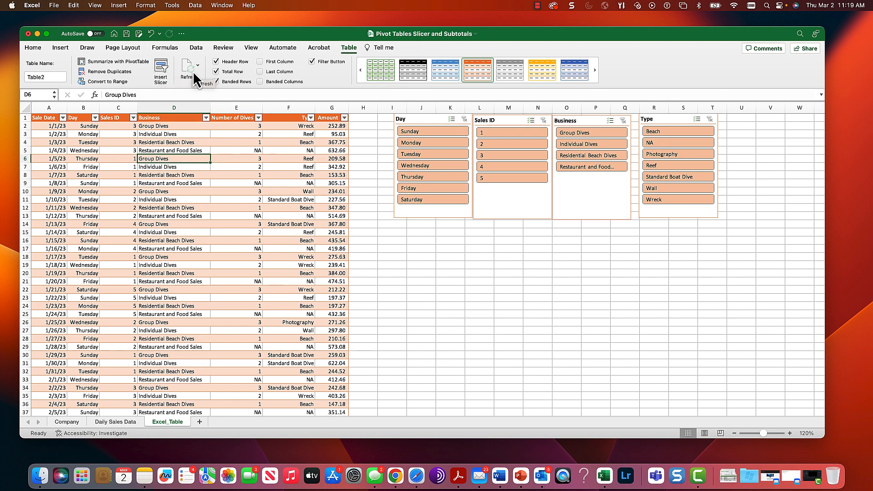
left_click(259, 81)
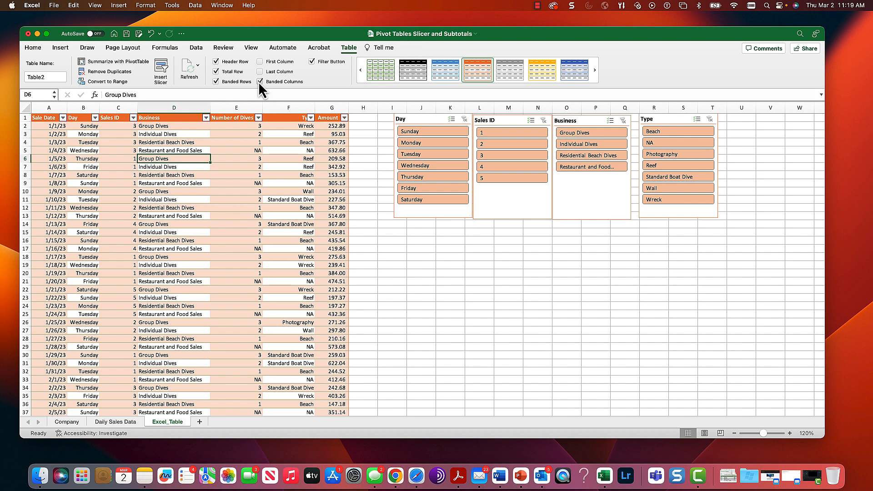
left_click(259, 81)
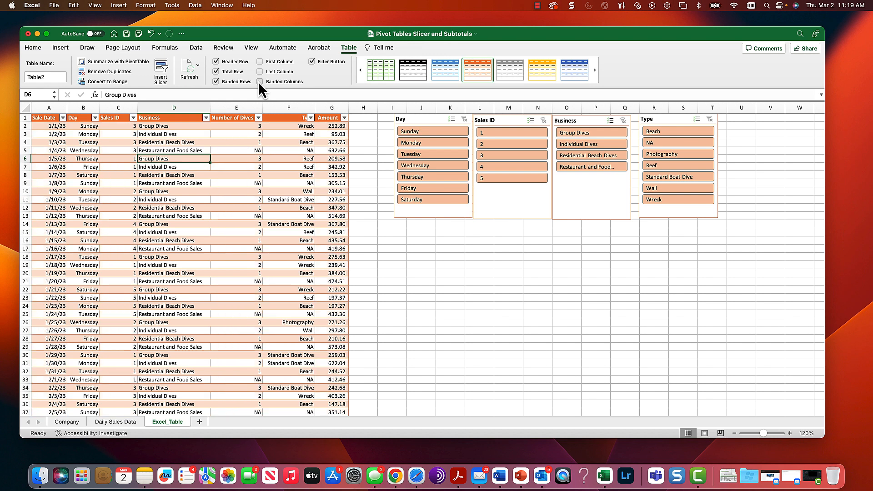
left_click(216, 81)
left_click(217, 81)
left_click(312, 61)
left_click(312, 62)
Rename the table as DiveSales
left_click(49, 76)
left_click_drag(48, 76, 7, 77)
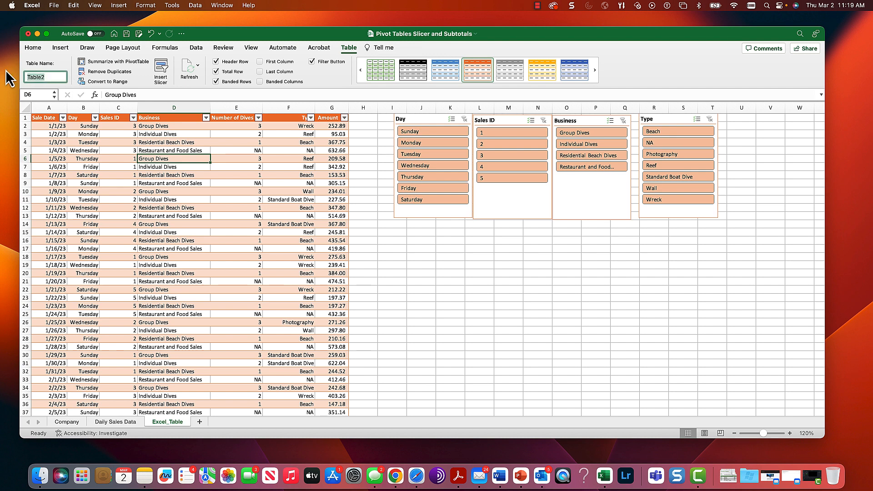
type("DiveSa")
key("Return")
left_click(128, 191)
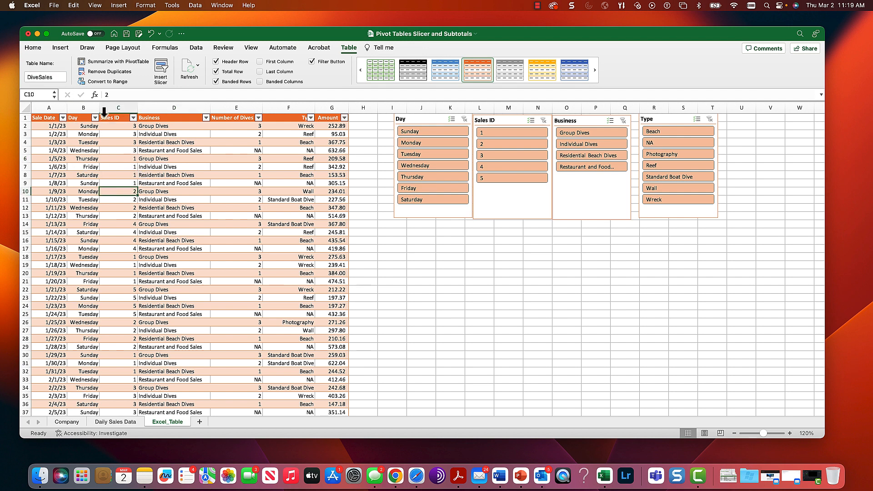
Jump to the DiveSales table by its name, first from its own sheet and again from the Company sheet
left_click(53, 94)
left_click(40, 107)
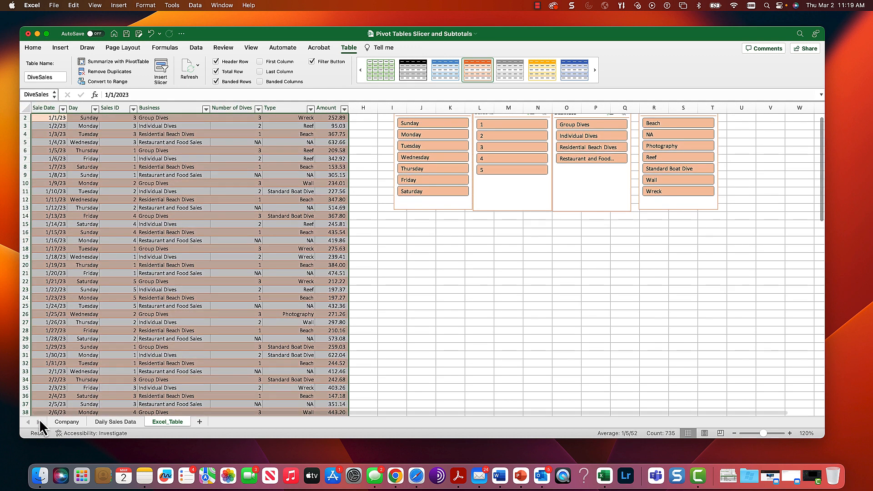
left_click(70, 422)
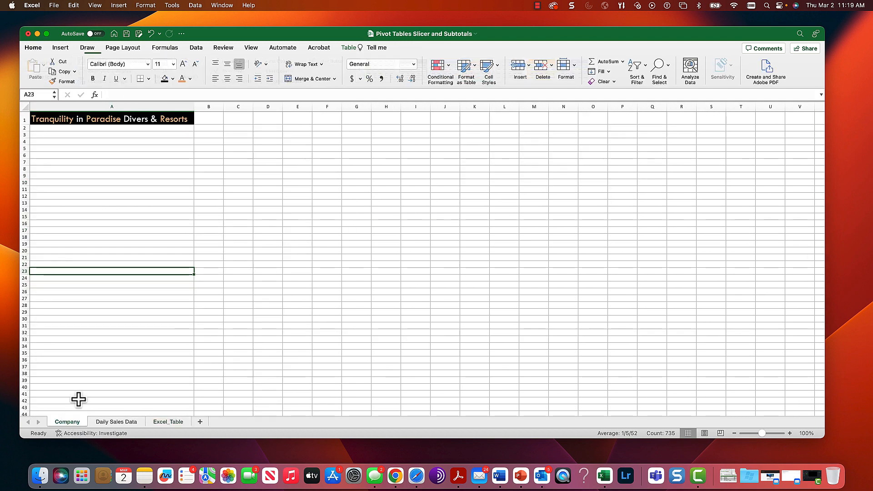
left_click(109, 197)
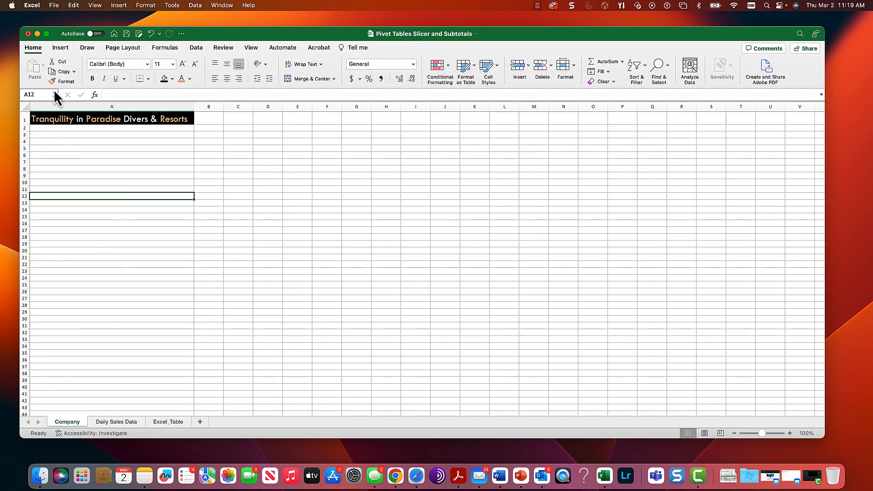
left_click(54, 97)
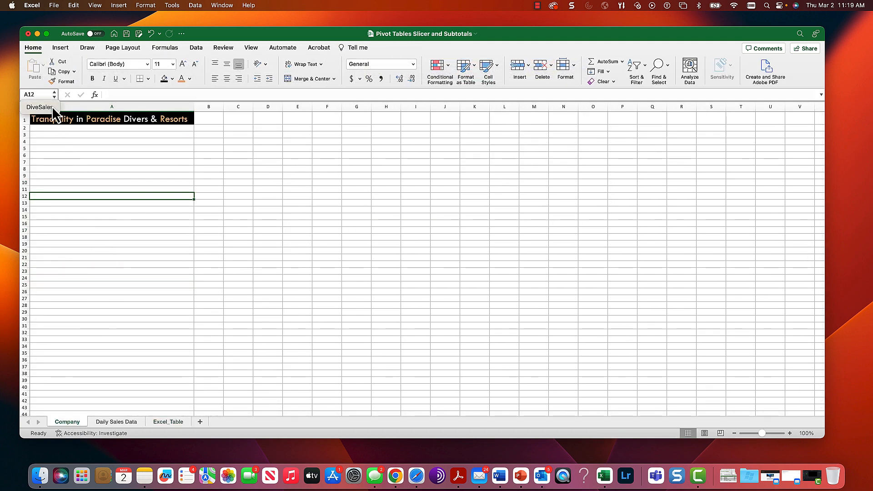
left_click(40, 109)
left_click(131, 150)
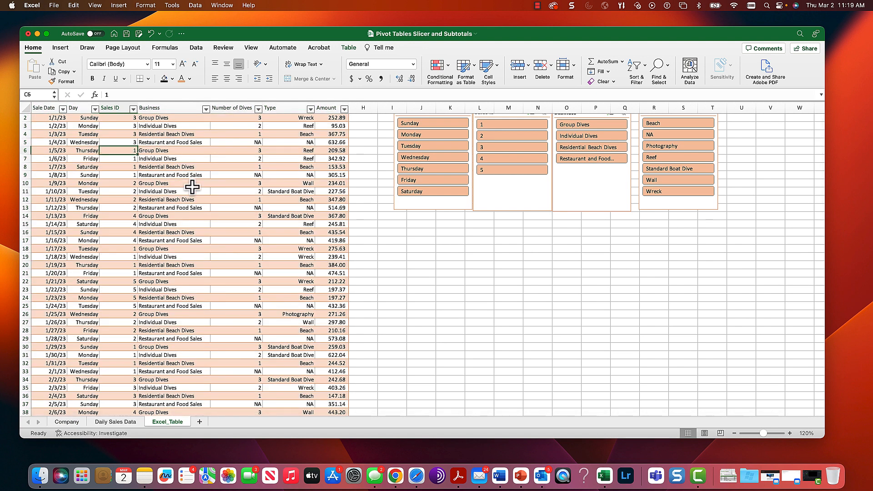
scroll(192, 187, "up", 1)
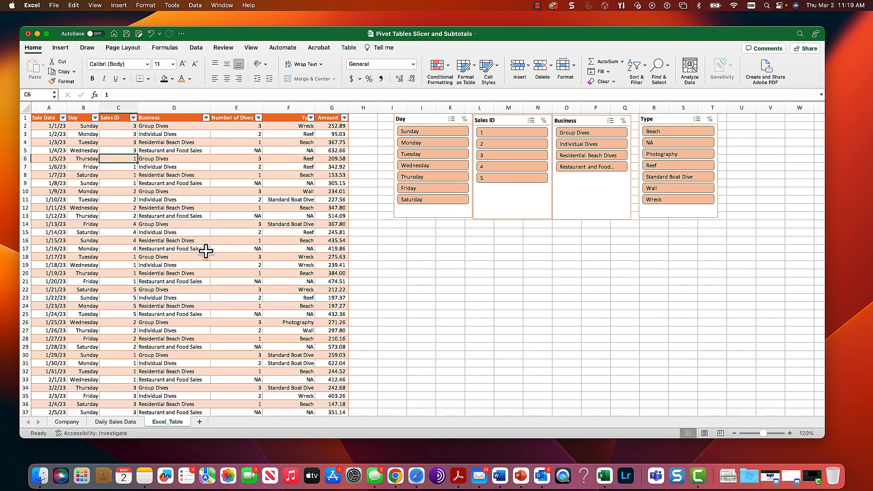
Create a copy of the Excel_Table sheet at the end of the workbook
right_click(162, 423)
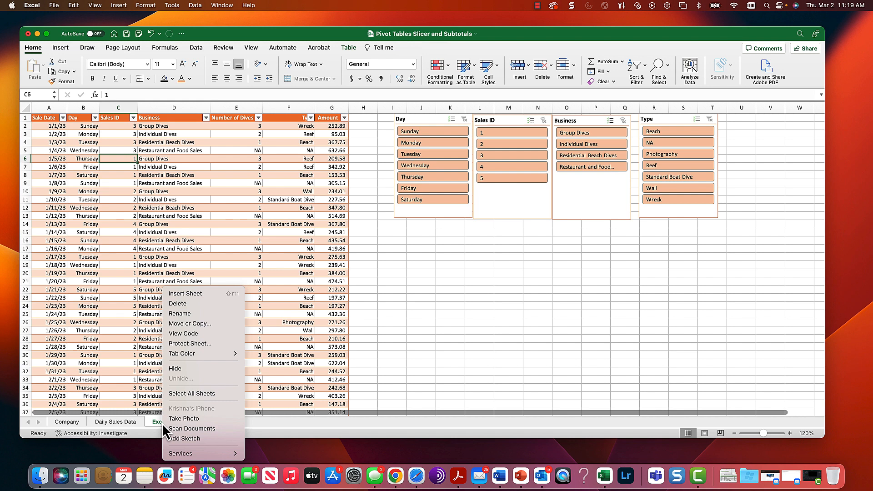
left_click(196, 324)
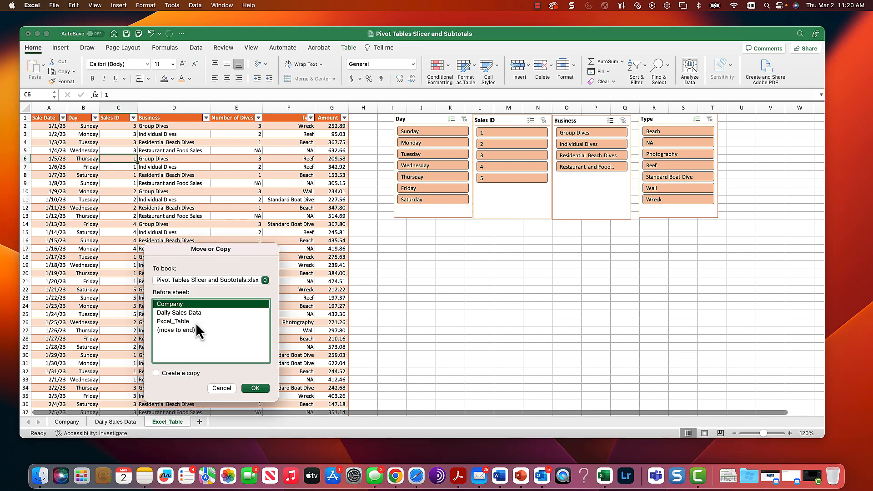
left_click(193, 330)
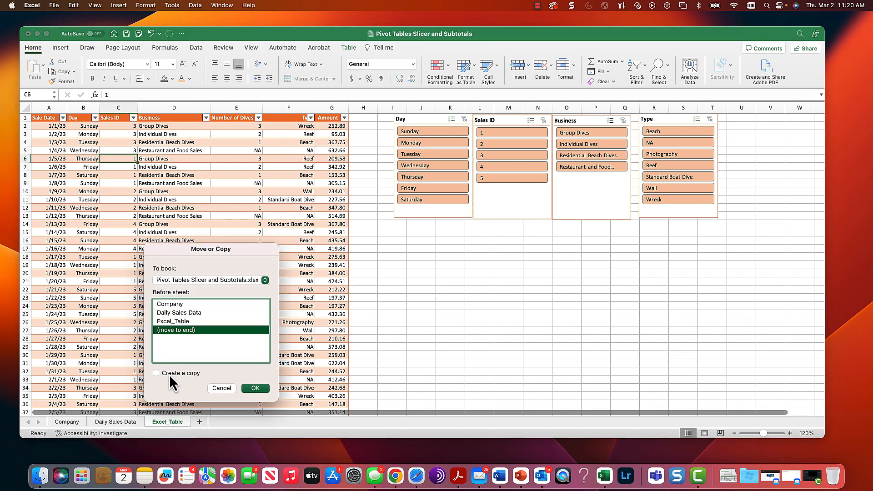
left_click(266, 393)
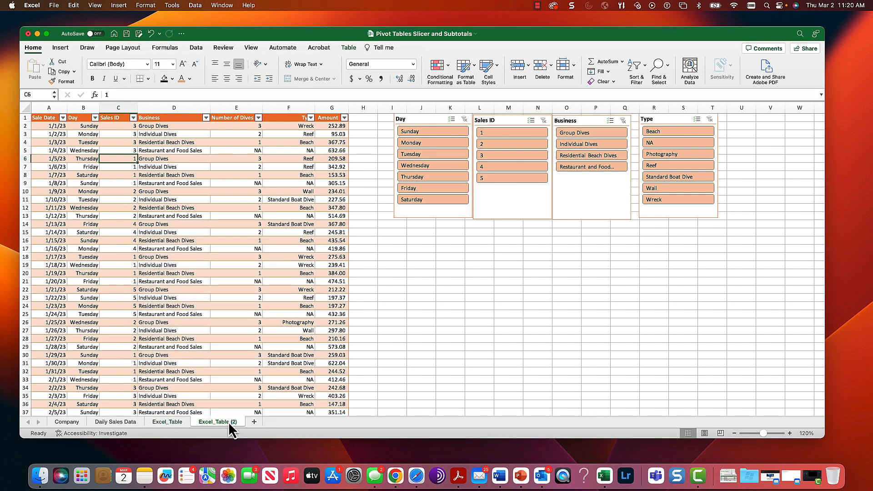
Rename the copied sheet as Pivot Table and Chart
double_click(228, 421)
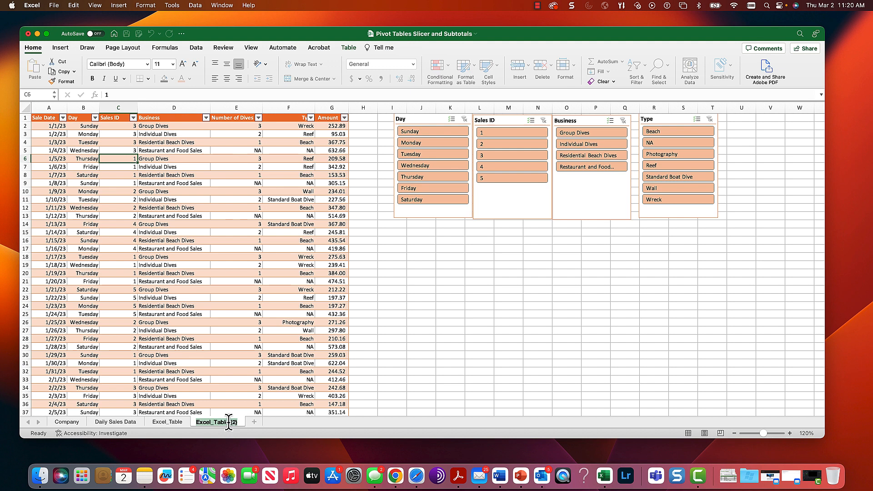
type("Pivot ")
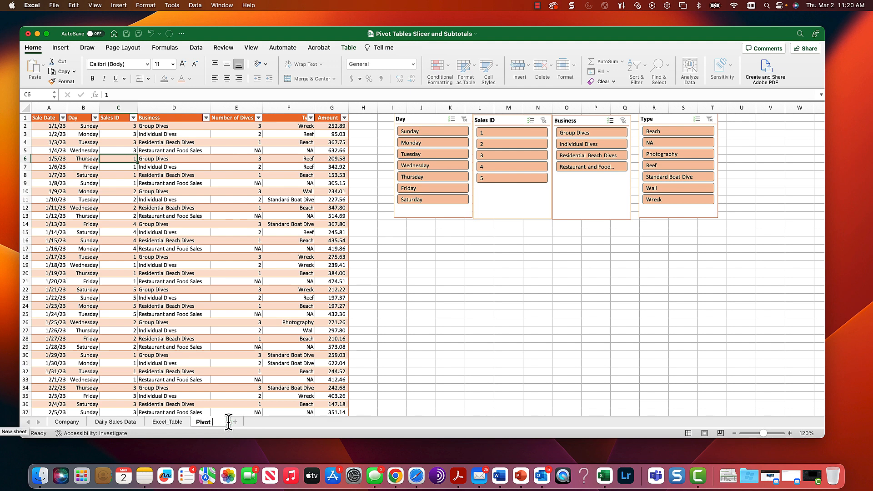
type("Table Pland Chart")
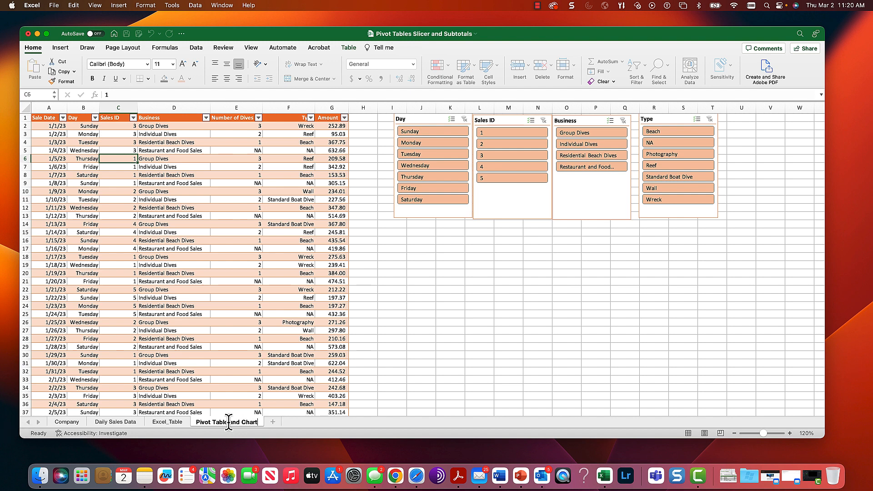
key("Return")
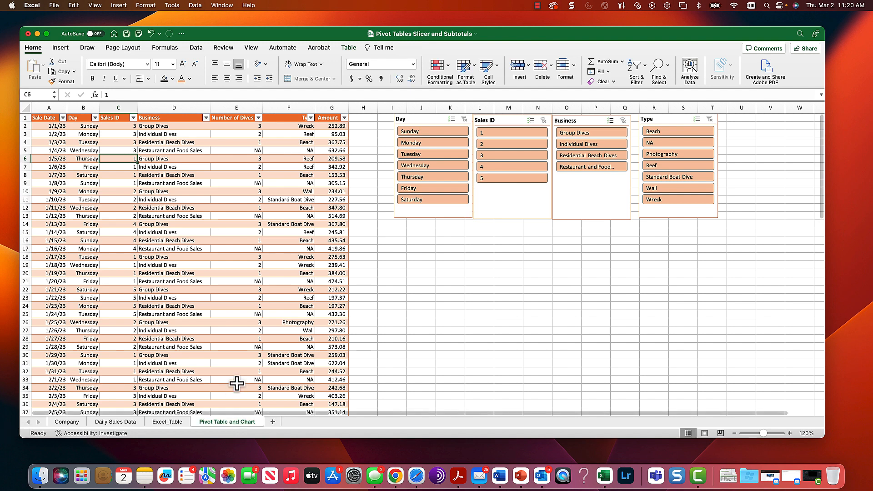
Create a recommended PivotTable on a new sheet from the table on the Pivot Table and Chart sheet
left_click(45, 126)
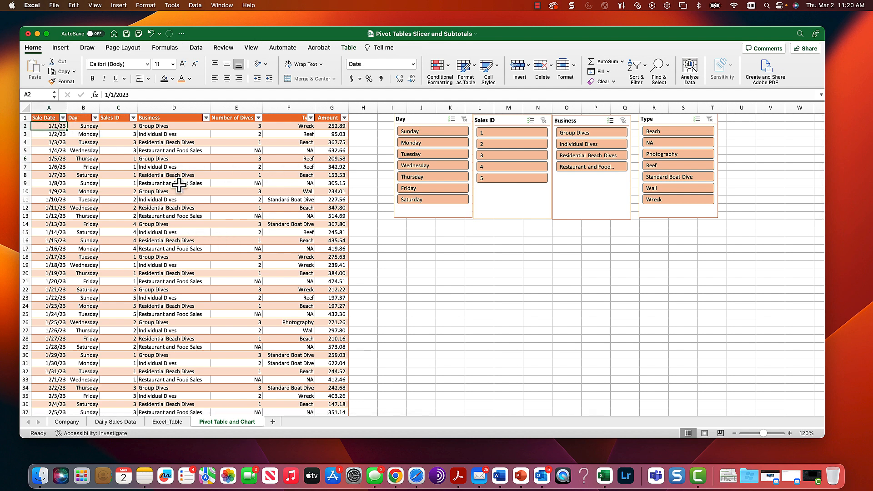
left_click(36, 119)
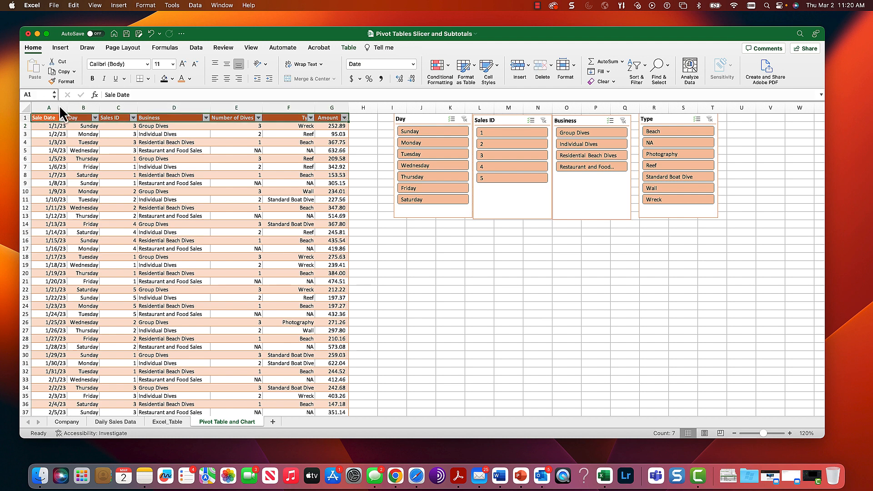
left_click(61, 46)
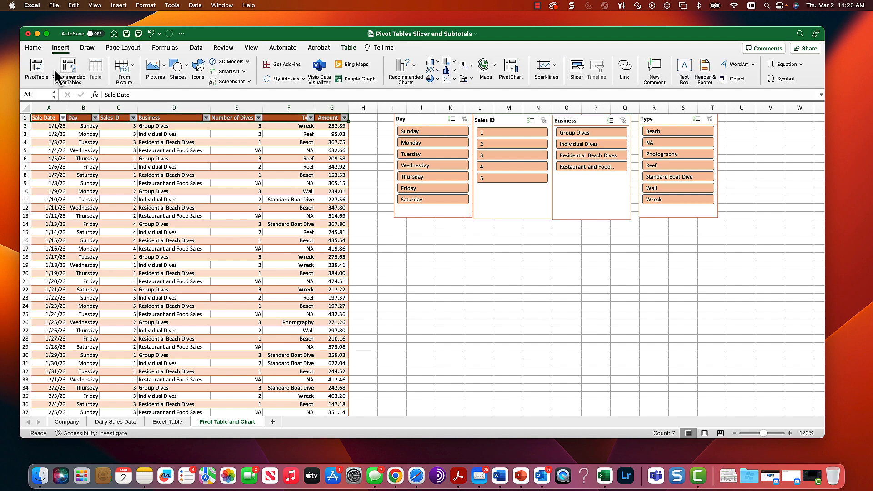
left_click(67, 68)
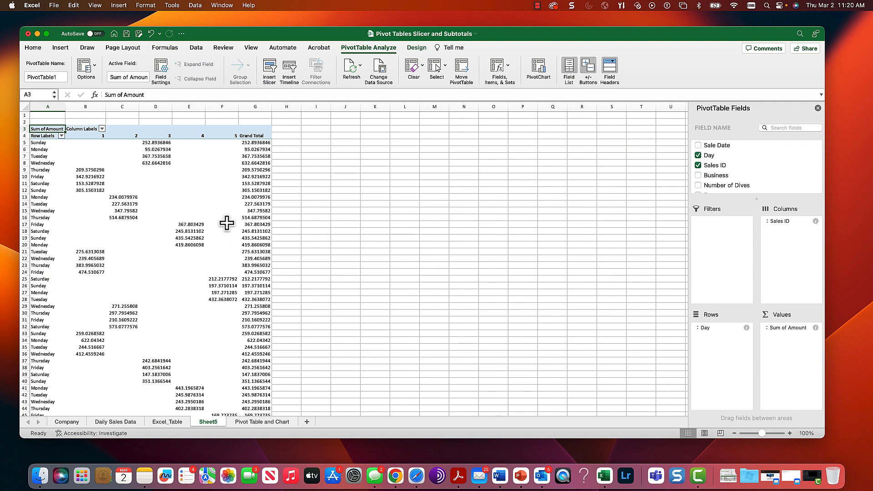
left_click(179, 424)
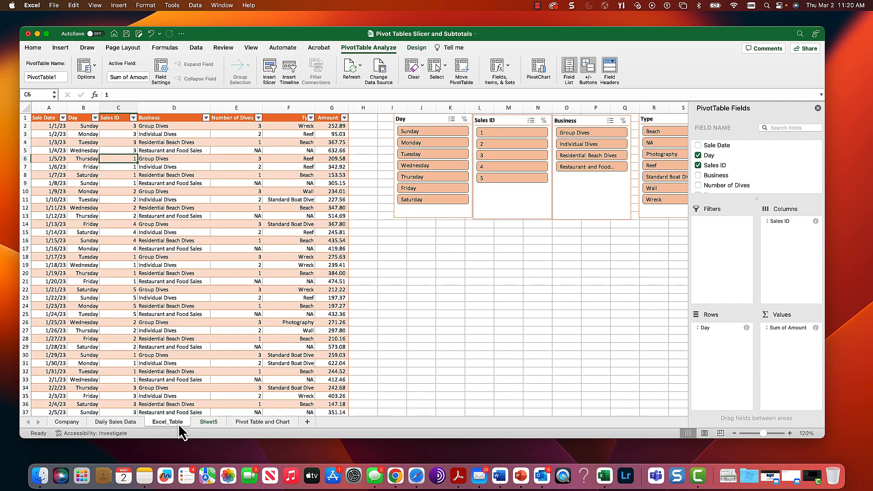
left_click(44, 123)
left_click(44, 118)
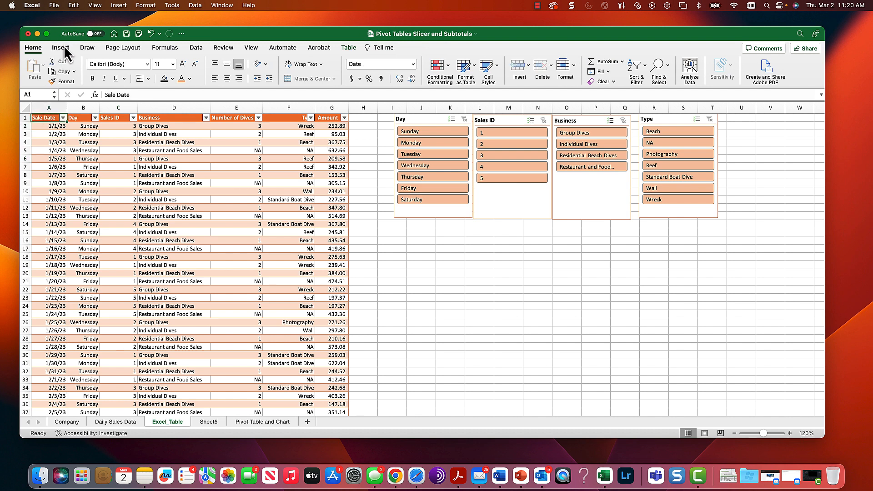
left_click(62, 48)
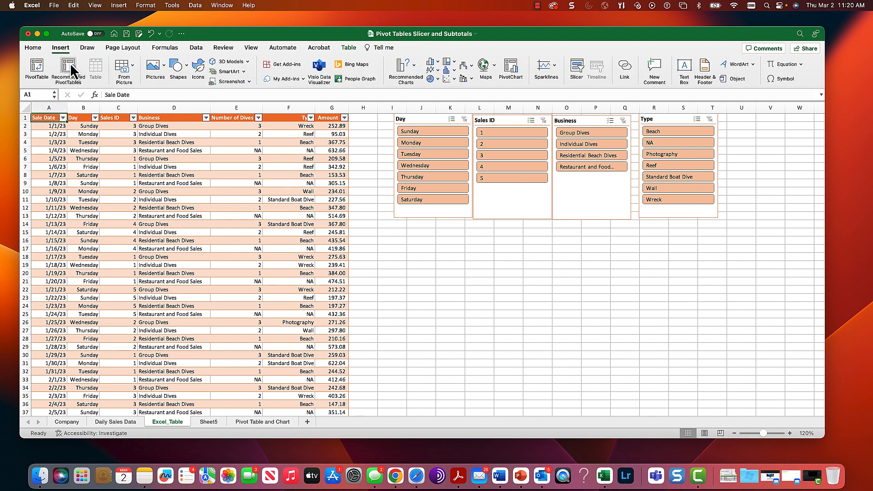
left_click(40, 66)
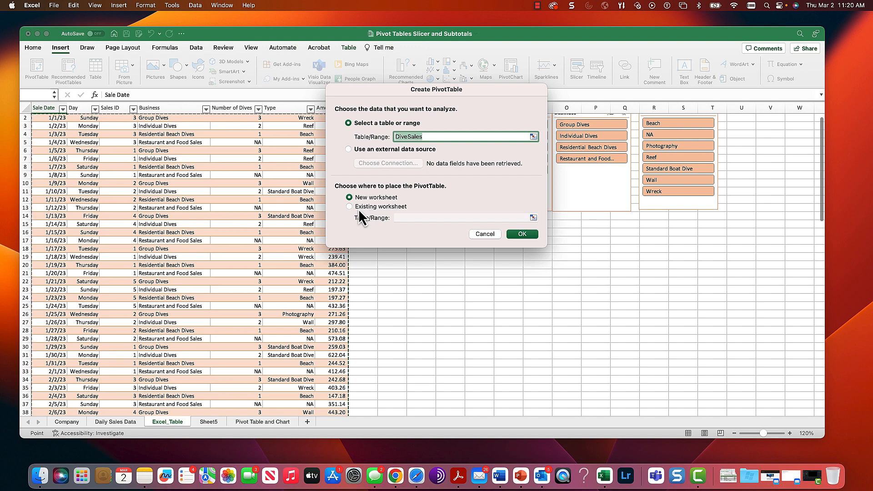
left_click(476, 234)
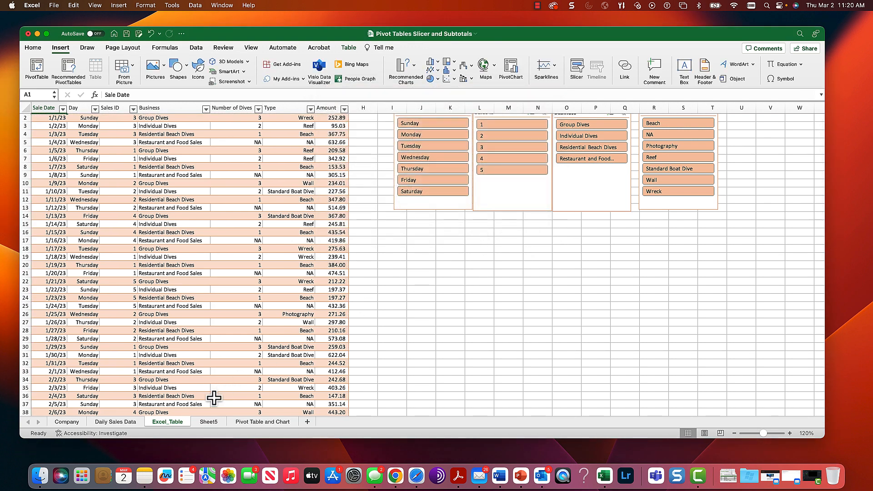
left_click(222, 422)
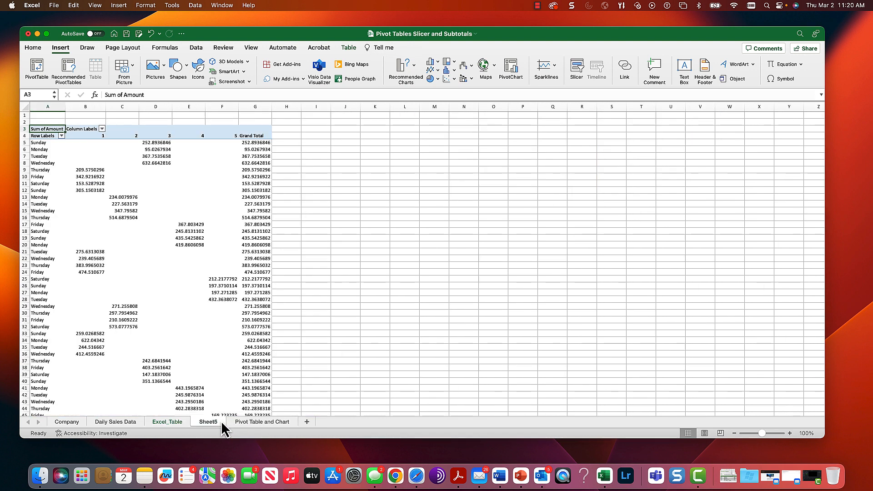
Delete Sheet5, which holds the recommended PivotTable, from the workbook
right_click(221, 422)
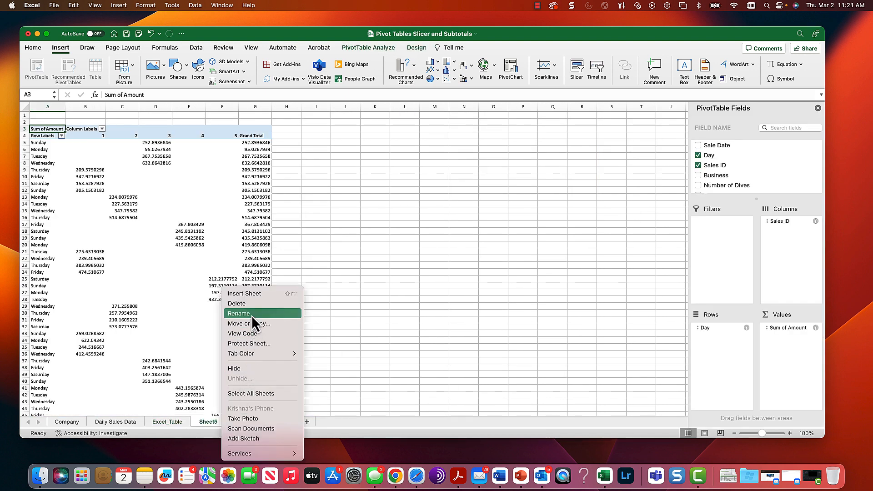
left_click(252, 304)
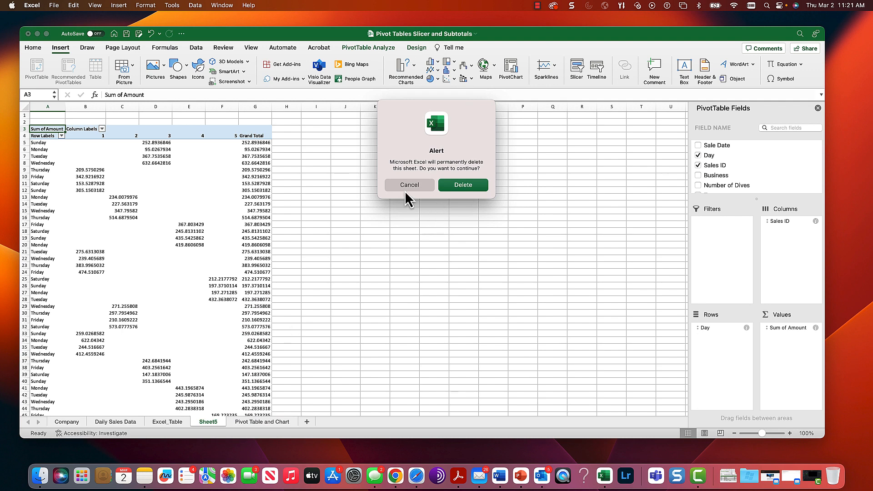
left_click(456, 184)
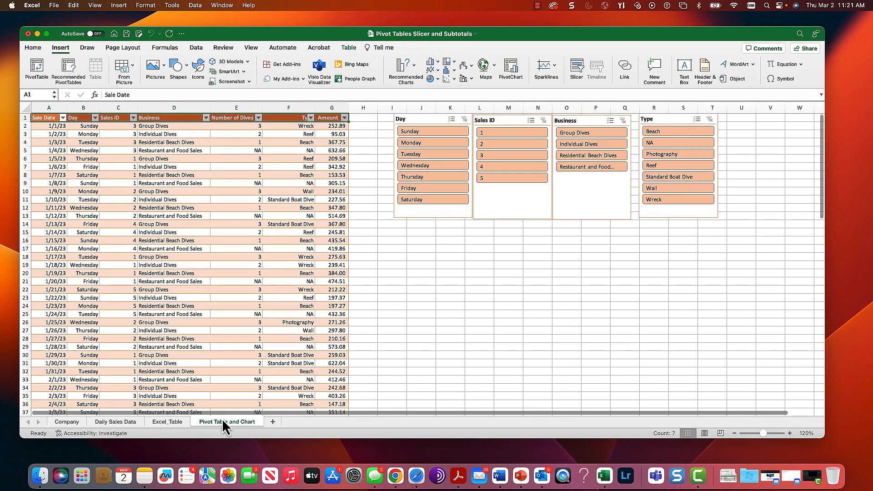
Create a blank PivotTable from the DiveSales4 table on the existing Pivot Table and Chart sheet at cell I16
left_click(151, 150)
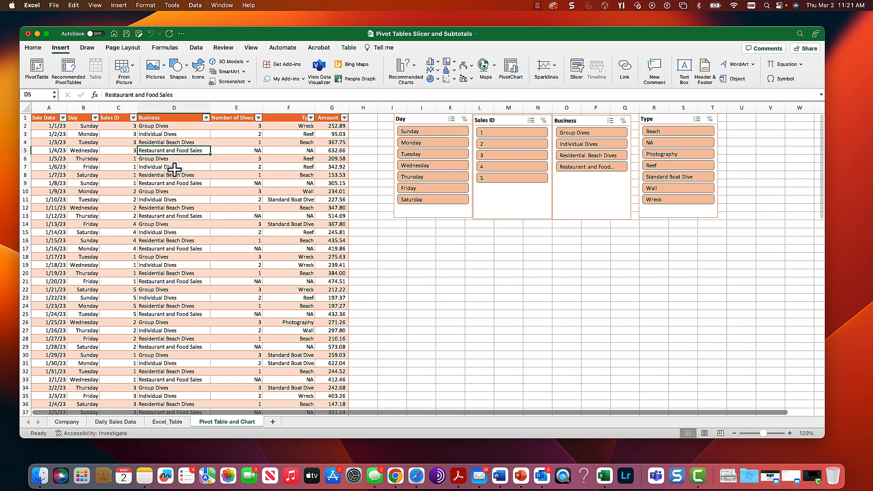
left_click(37, 68)
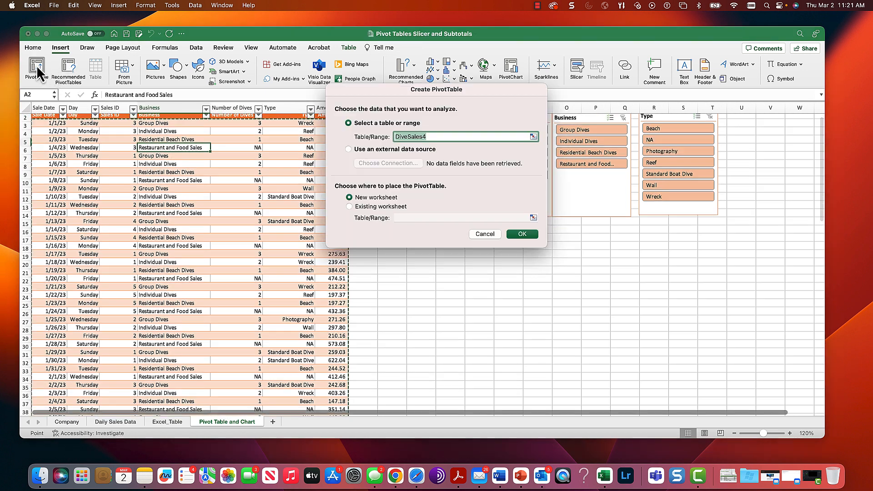
left_click(359, 206)
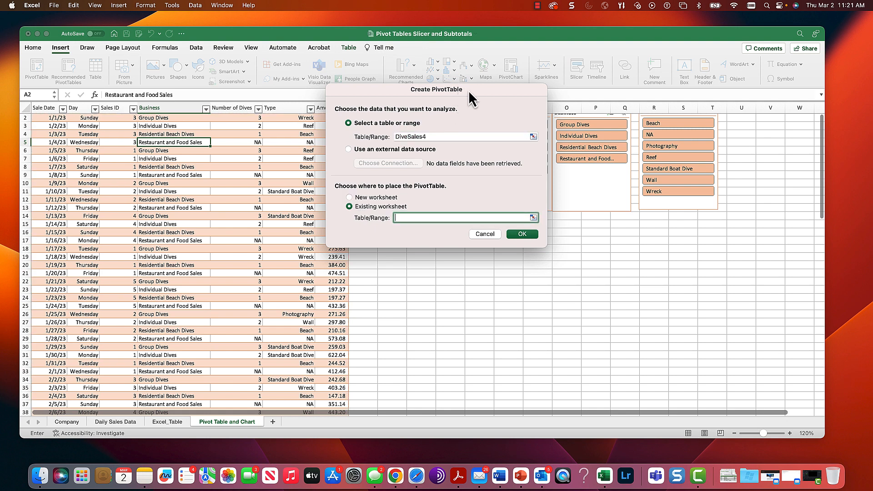
left_click_drag(469, 90, 262, 87)
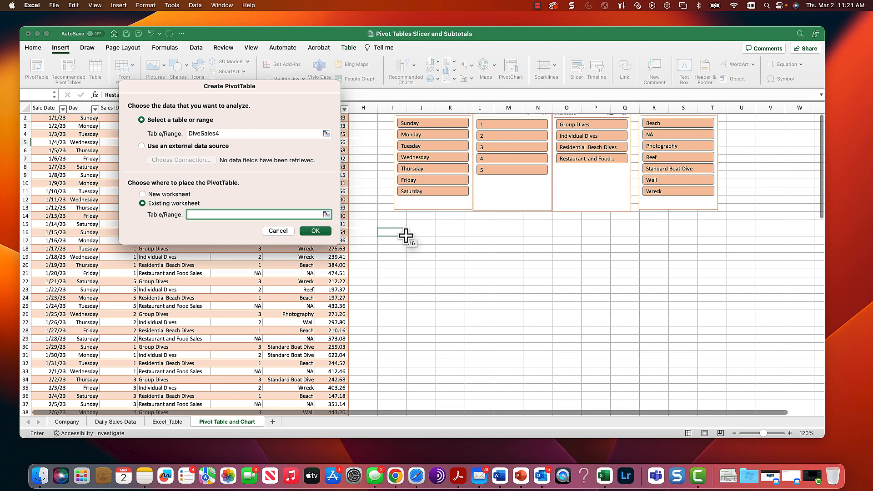
left_click(406, 236)
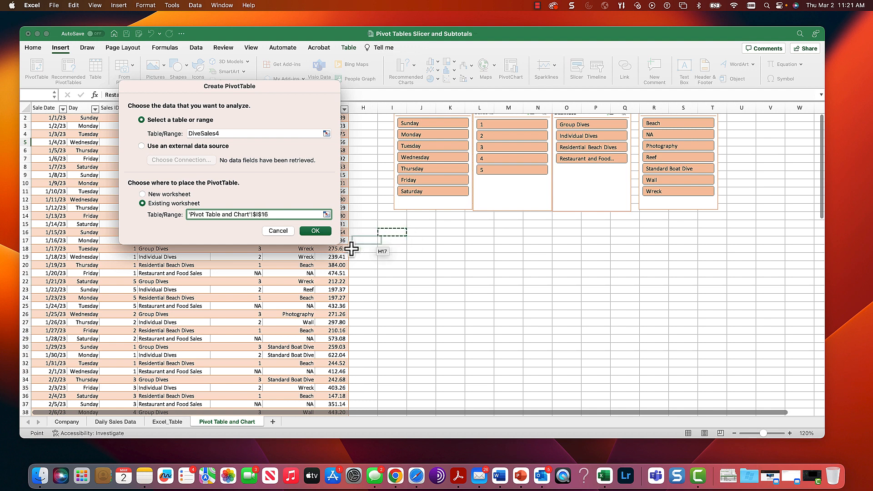
left_click(327, 234)
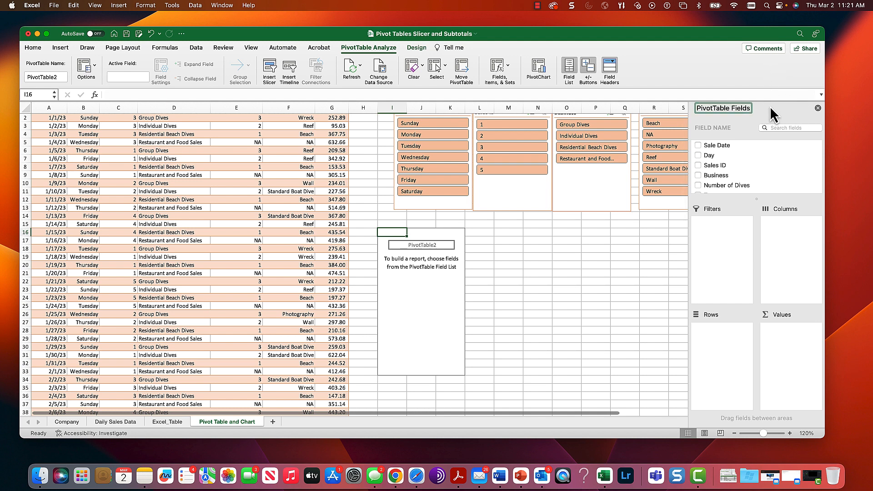
Undock and enlarge the PivotTable field list over the data, and add the Business field to Rows
left_click_drag(771, 114, 276, 128)
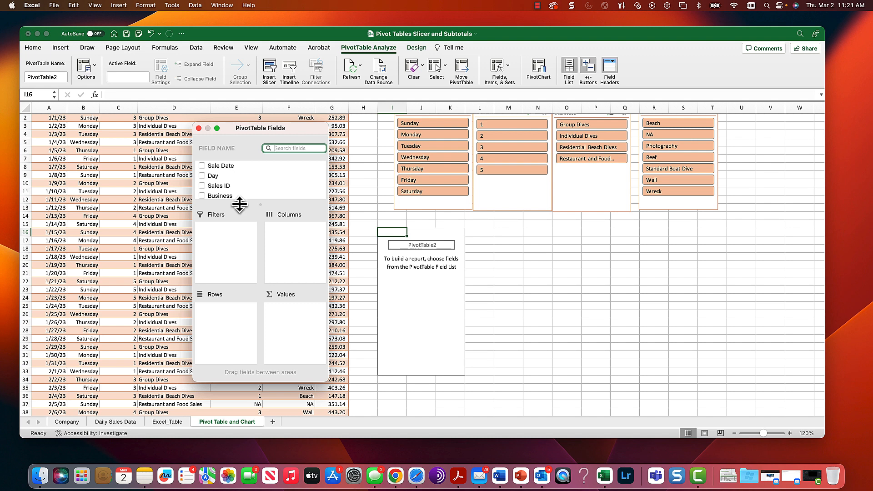
left_click_drag(271, 383, 273, 424)
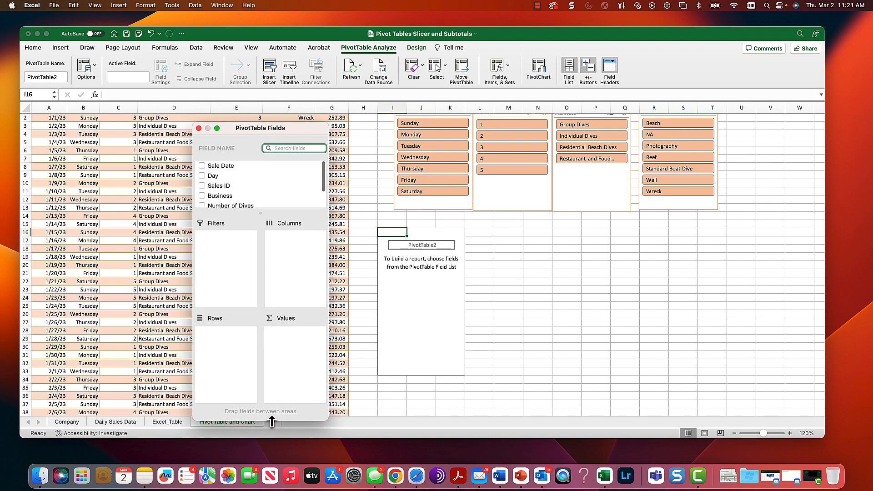
left_click(223, 197)
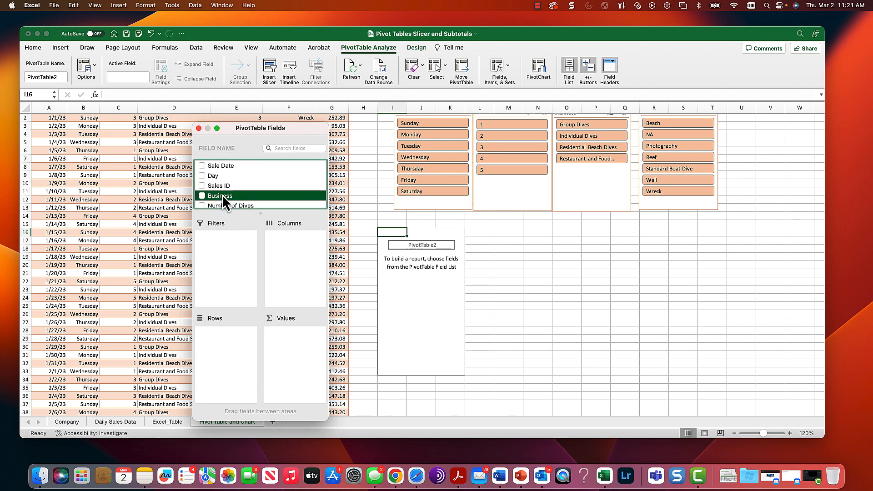
left_click_drag(222, 194, 228, 349)
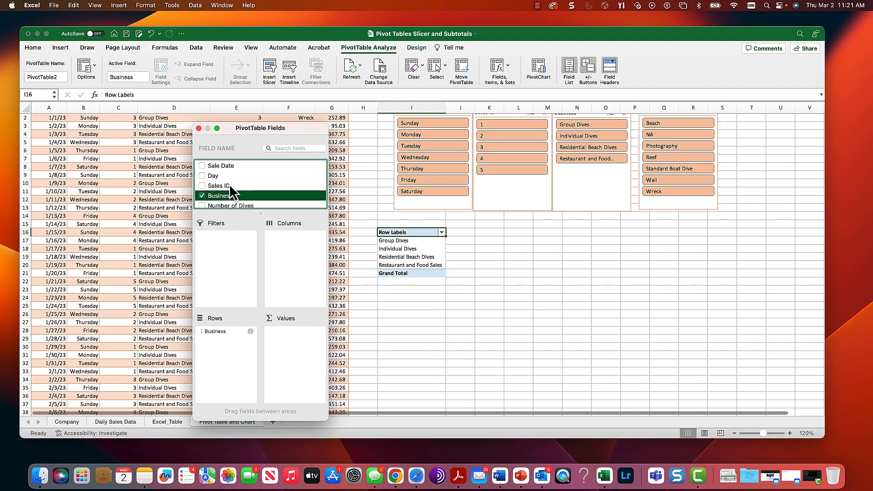
left_click(220, 176)
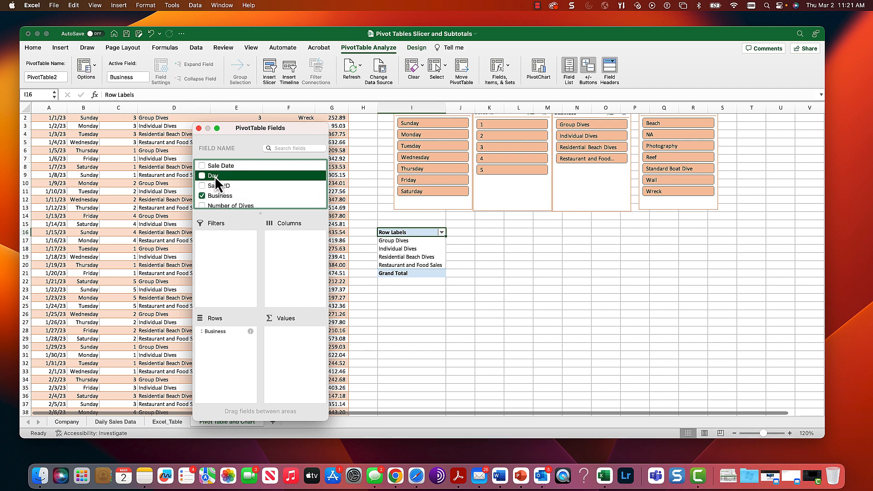
left_click_drag(214, 176, 293, 241)
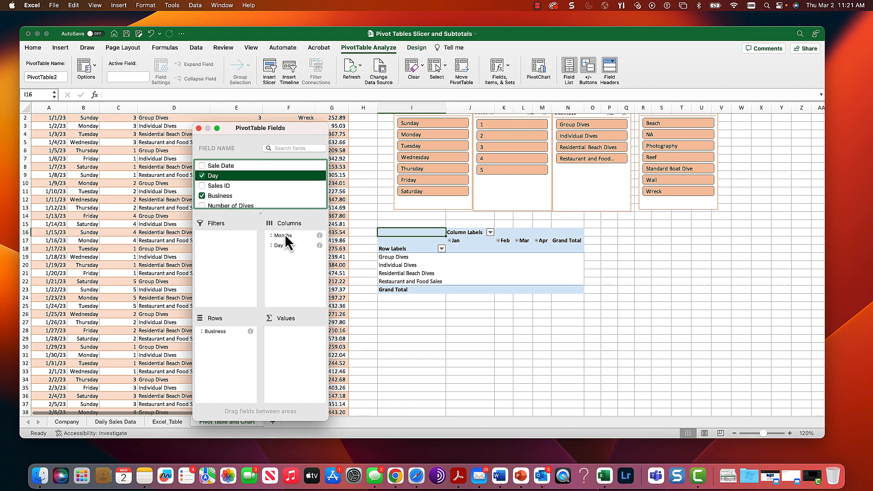
left_click_drag(283, 235, 242, 198)
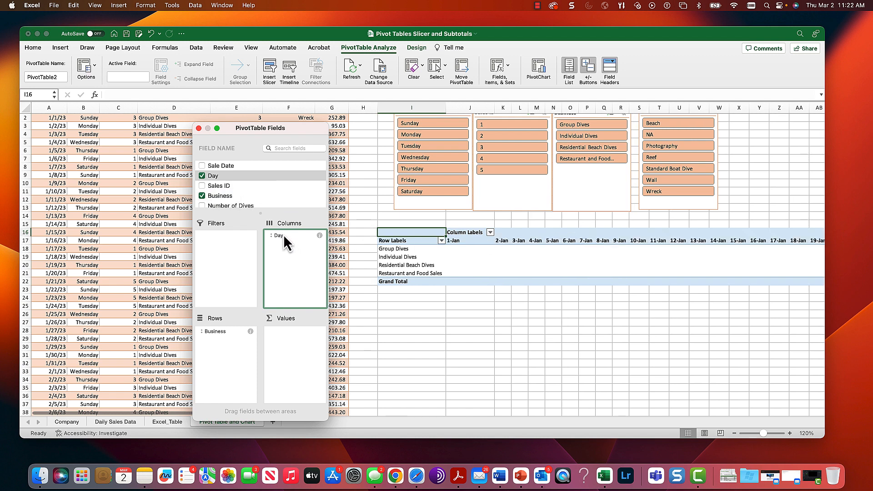
left_click_drag(282, 233, 241, 194)
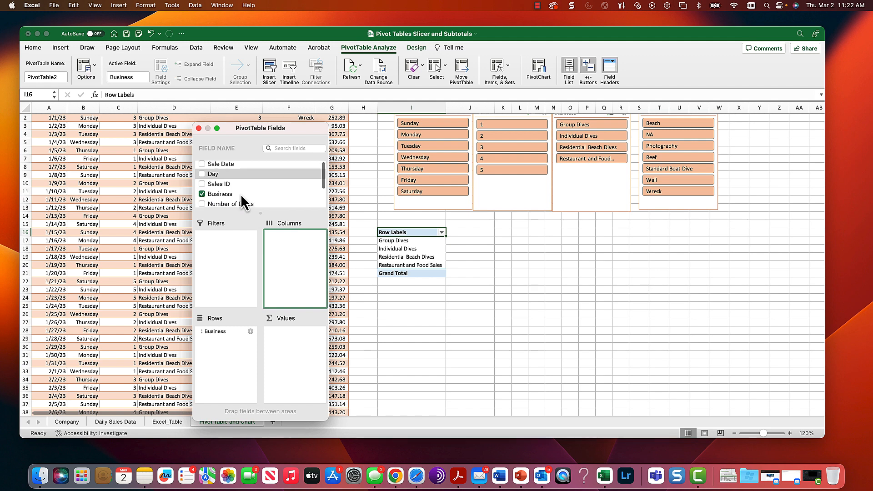
Add Sales ID to the PivotTable's Columns and Amount to its Values
scroll(241, 194, "down", 3)
scroll(241, 195, "up", 1)
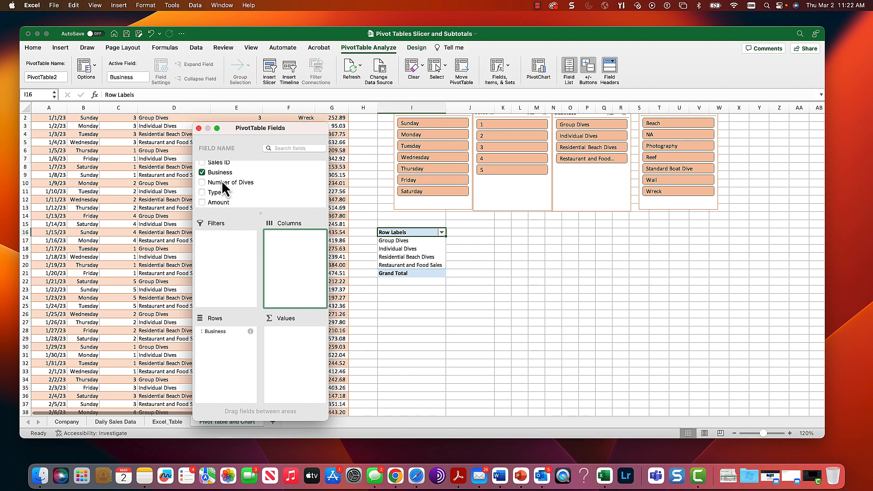
left_click_drag(222, 181, 242, 190)
scroll(242, 190, "up", 1)
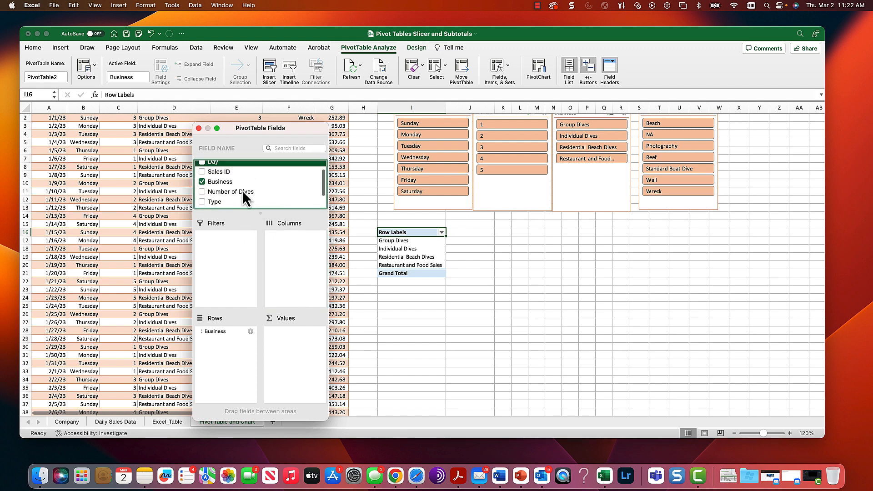
left_click(223, 172)
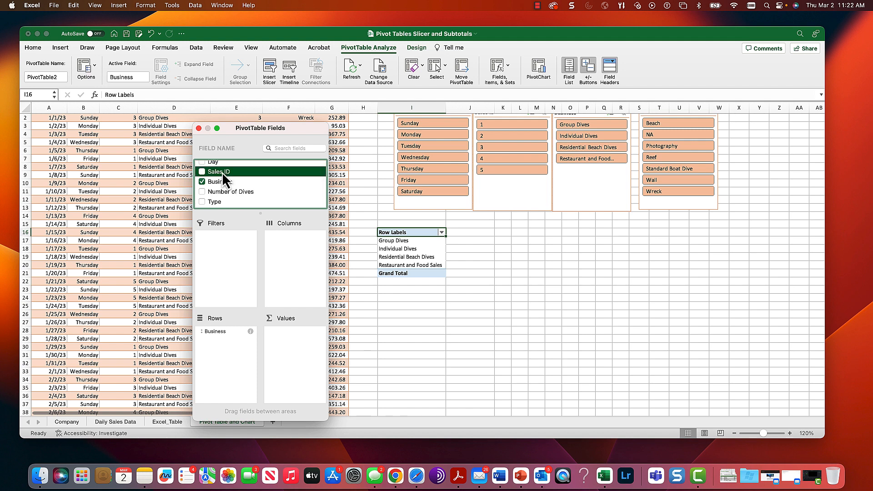
left_click_drag(222, 172, 294, 245)
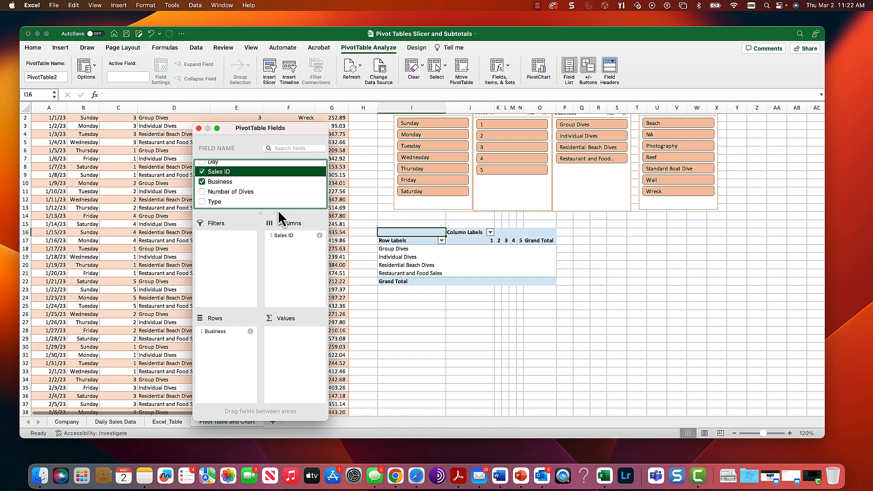
scroll(264, 200, "down", 2)
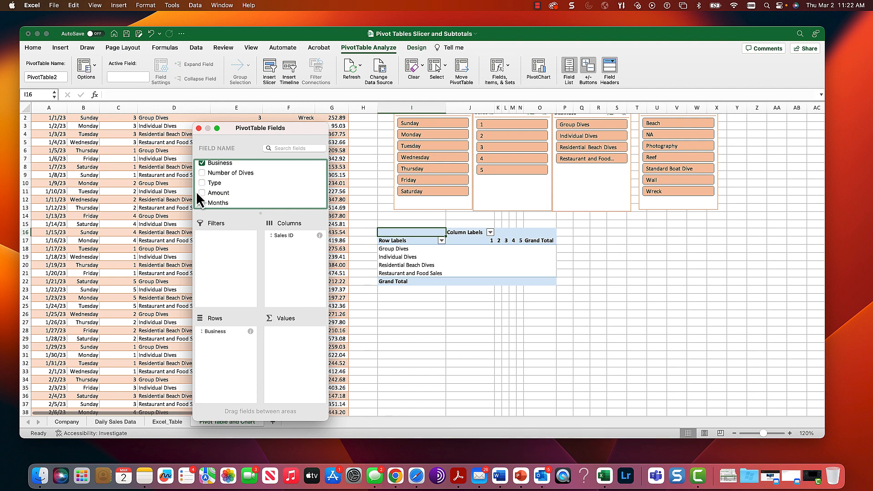
left_click_drag(214, 193, 298, 337)
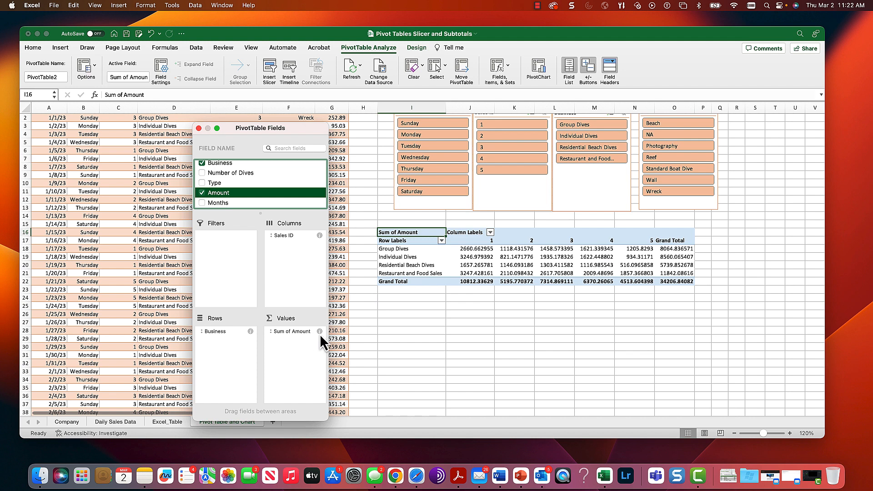
Format the Sum of Amount values as Currency with 0 decimal places and the £ English (United Kingdom) symbol
left_click(319, 332)
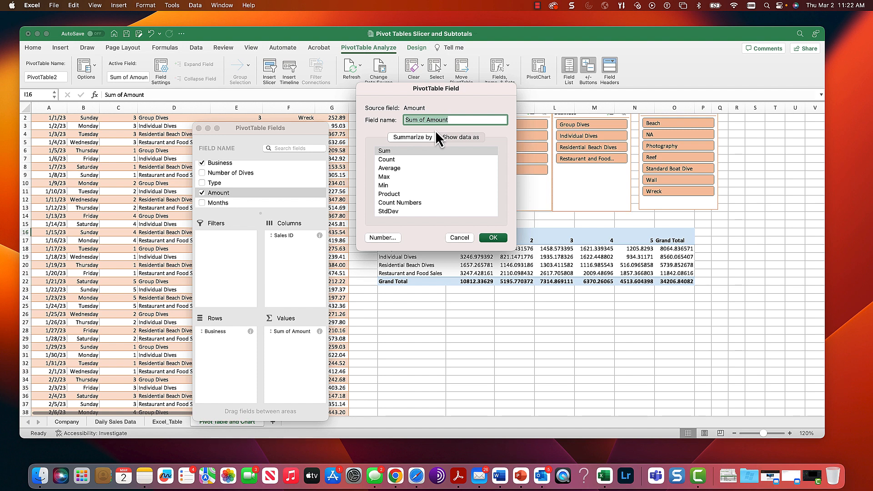
left_click(382, 237)
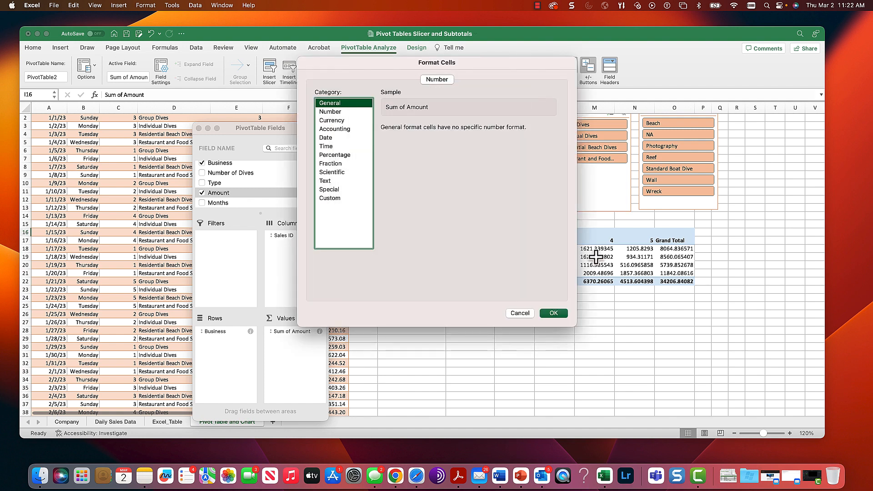
left_click(345, 121)
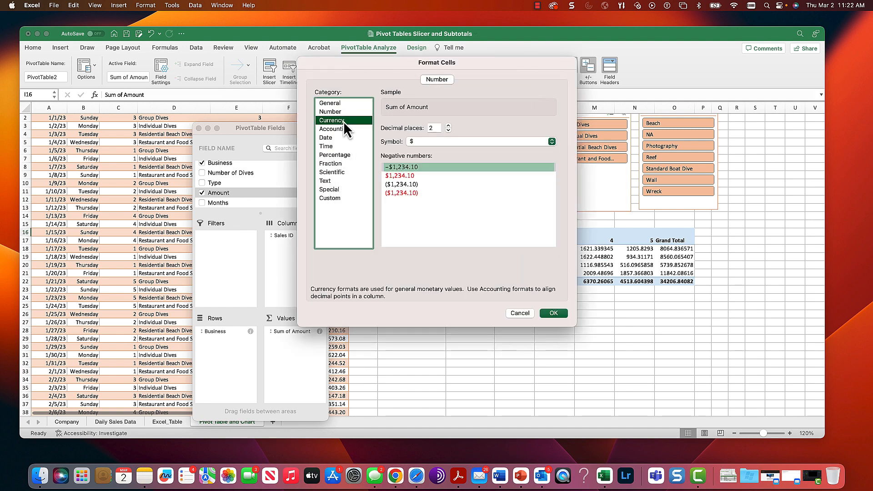
left_click(448, 131)
left_click(448, 131)
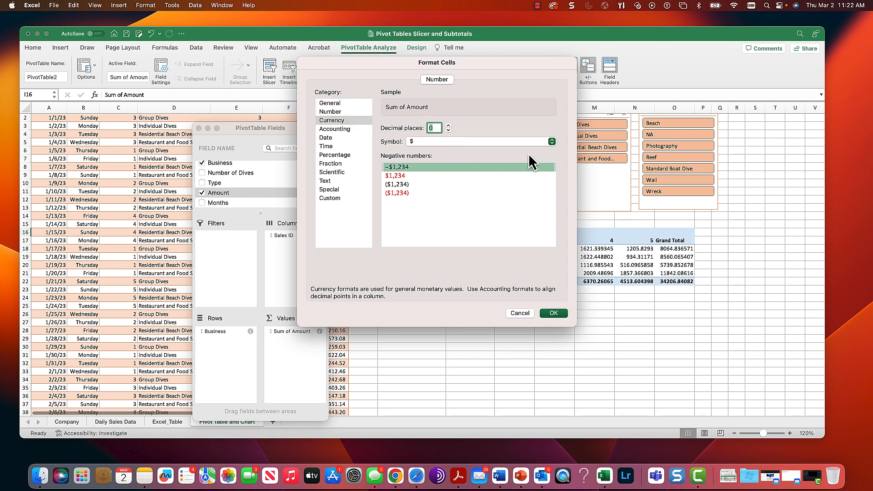
left_click(551, 141)
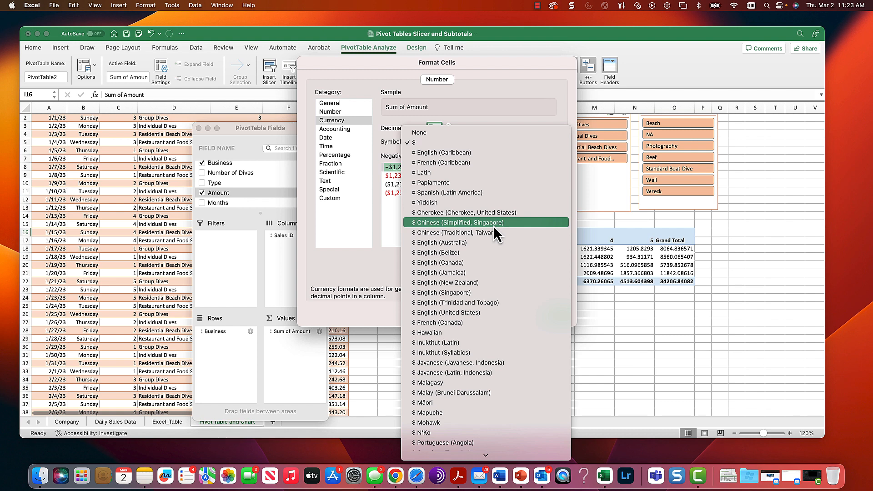
scroll(494, 232, "down", 5)
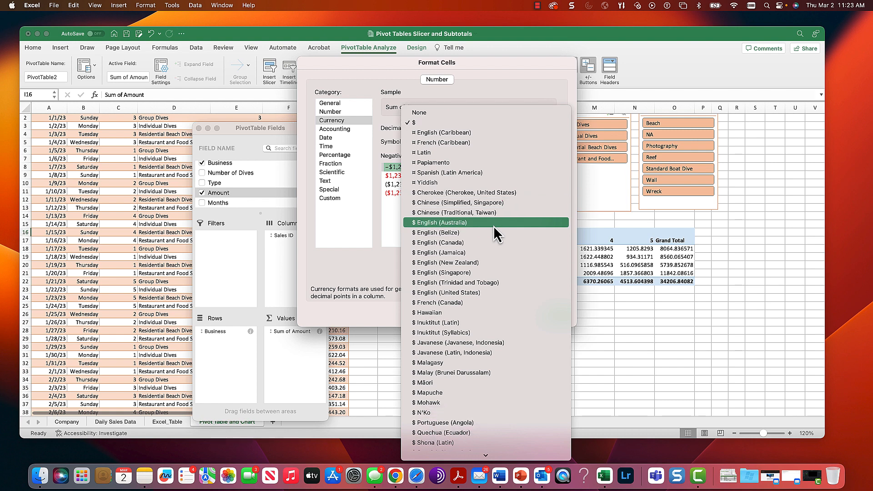
scroll(493, 225, "down", 6)
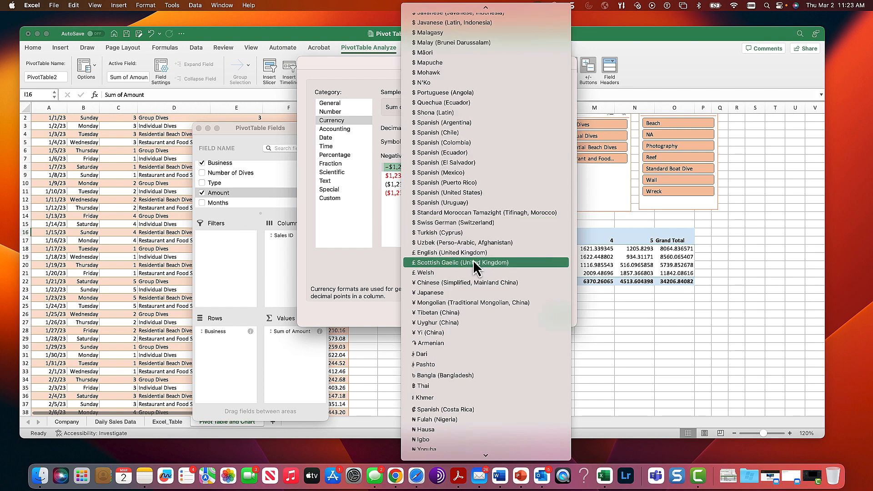
left_click(473, 254)
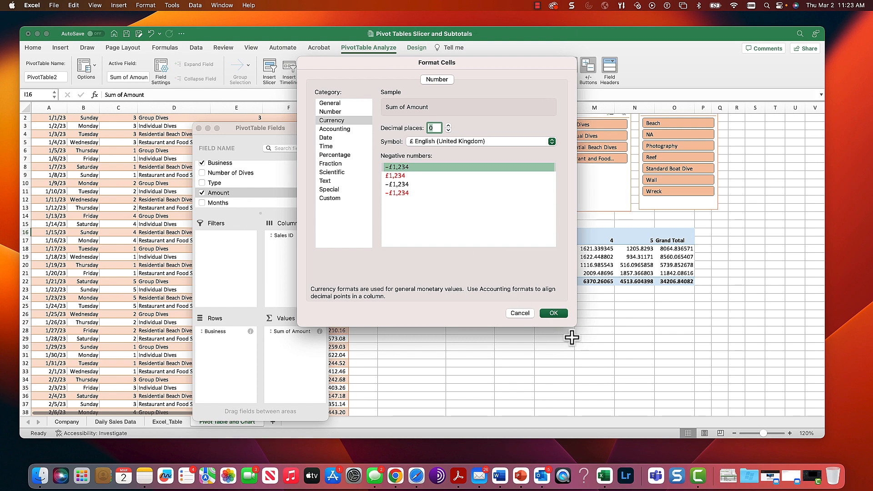
left_click(553, 313)
left_click(496, 239)
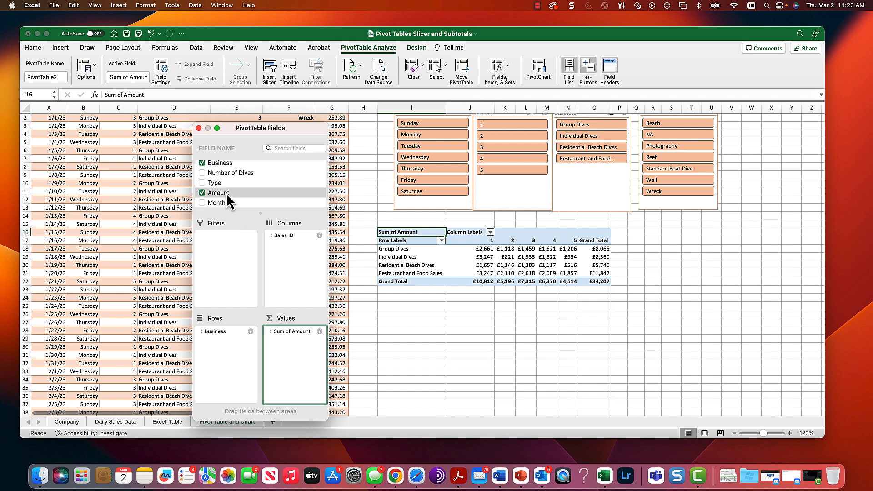
Add Amount to the PivotTable's Values a second time and summarize this second field by Average
left_click_drag(227, 194, 301, 345)
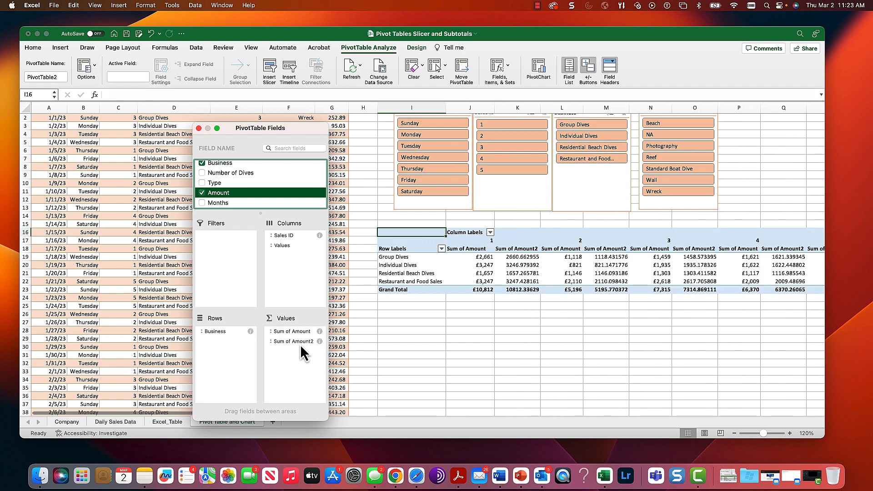
left_click(320, 341)
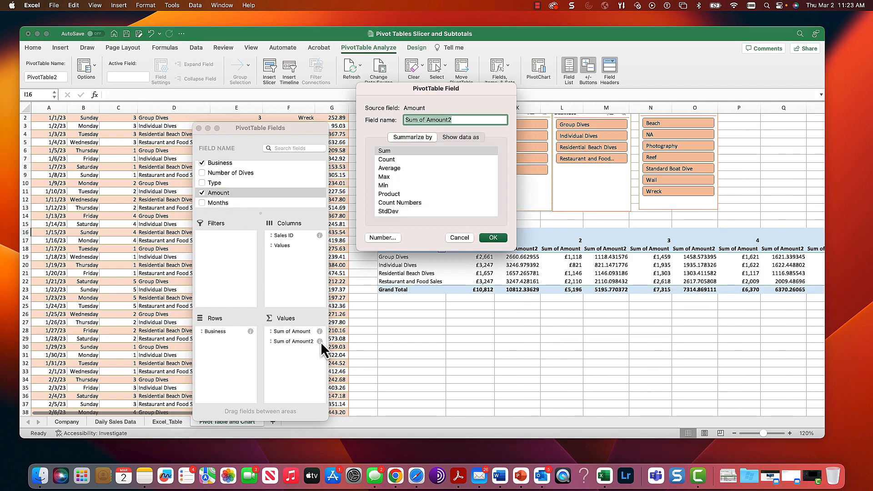
left_click(382, 169)
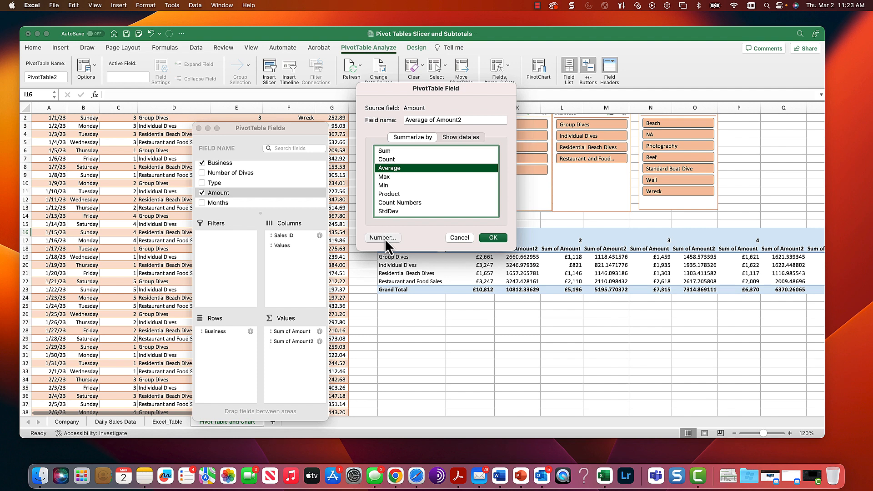
Format the average Amount values as Currency with 0 decimal places and the £ English (United Kingdom) symbol
left_click(383, 238)
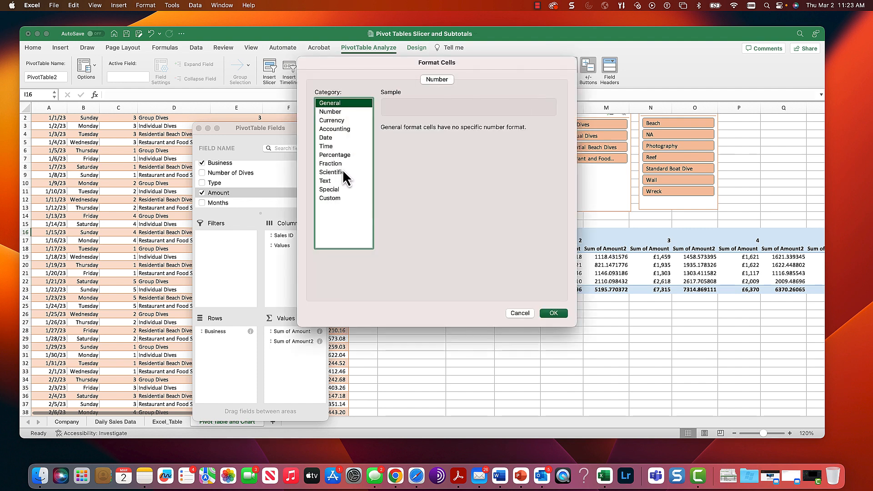
left_click(333, 120)
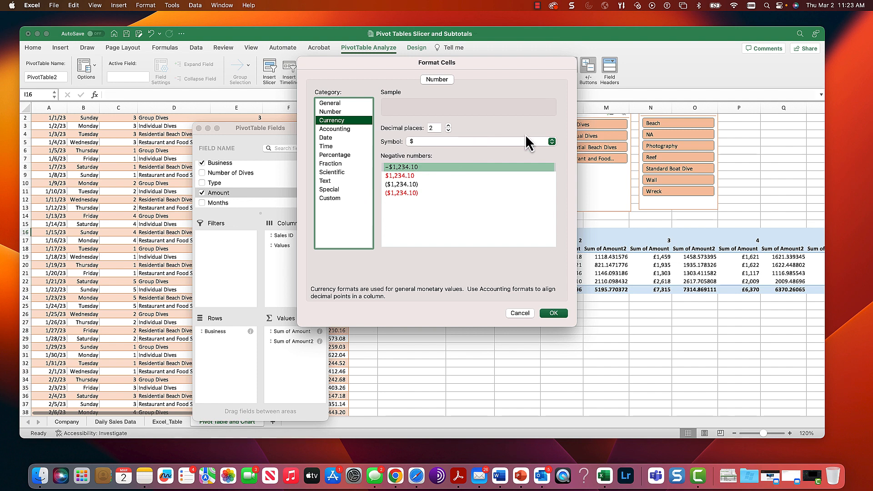
left_click(448, 130)
left_click(449, 130)
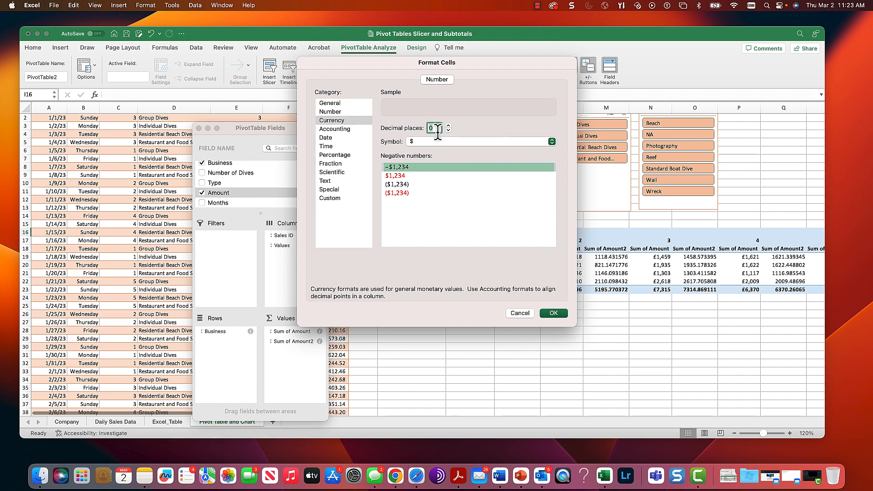
left_click(552, 141)
scroll(489, 193, "down", 10)
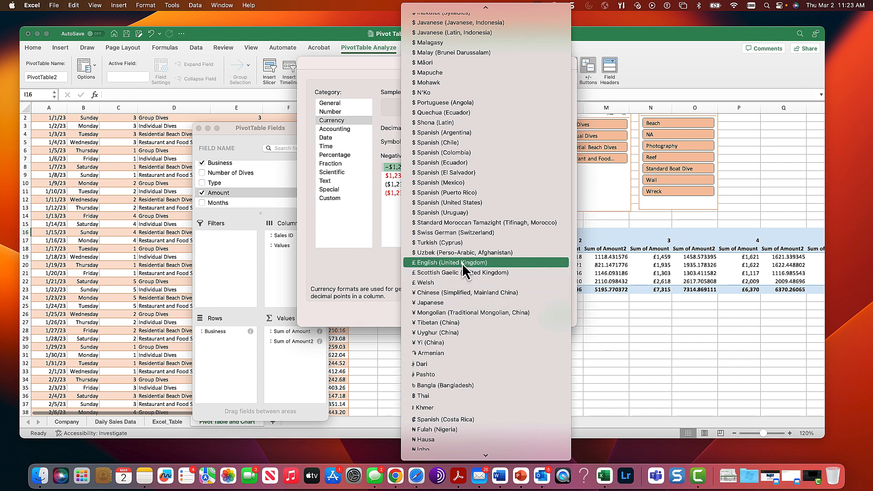
left_click(462, 263)
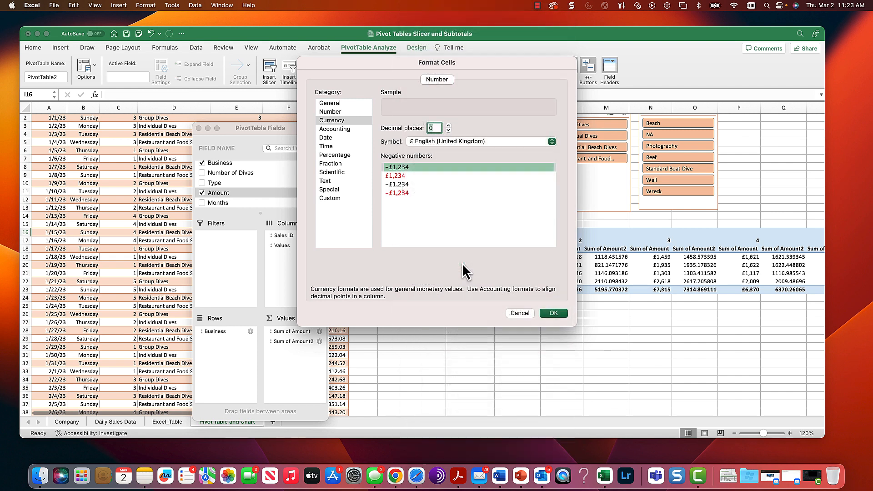
left_click(554, 312)
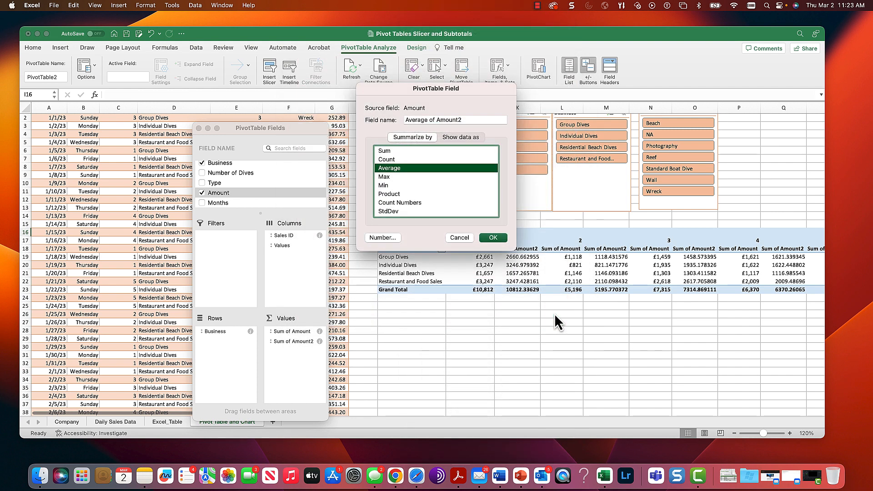
left_click(491, 237)
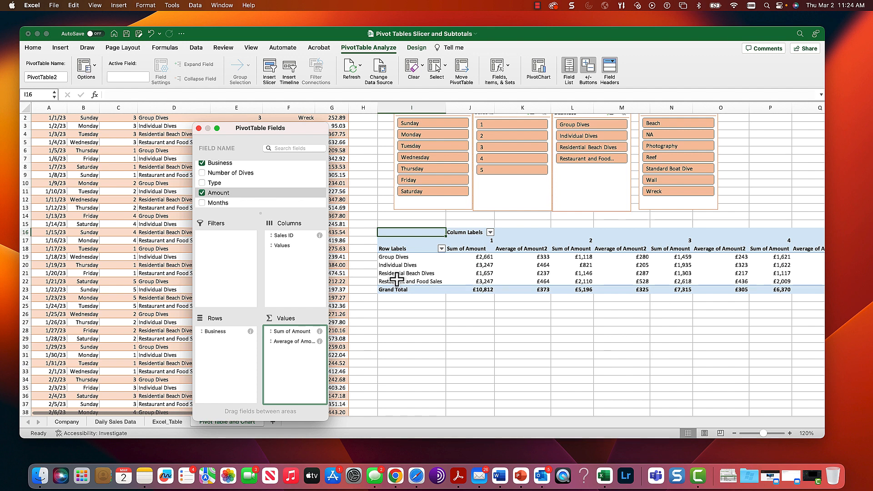
Add Sale Date to the PivotTable's Values as a count and also place it in Filters
scroll(258, 190, "up", 3)
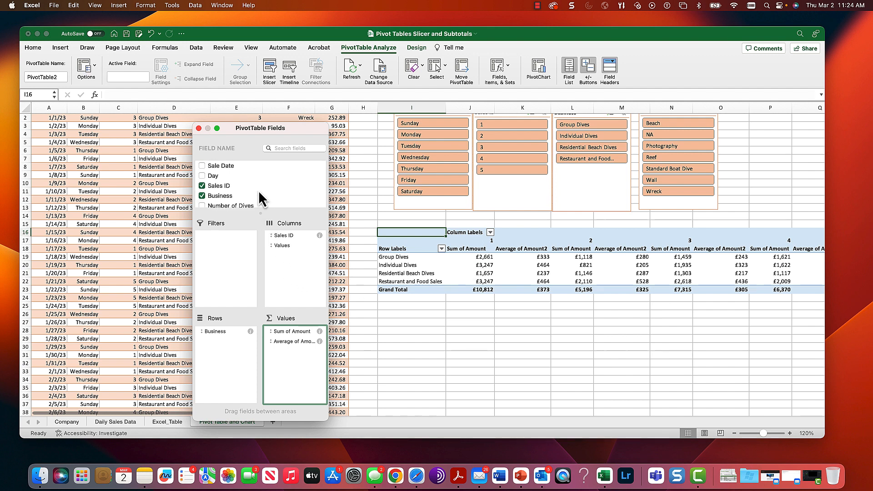
left_click(210, 166)
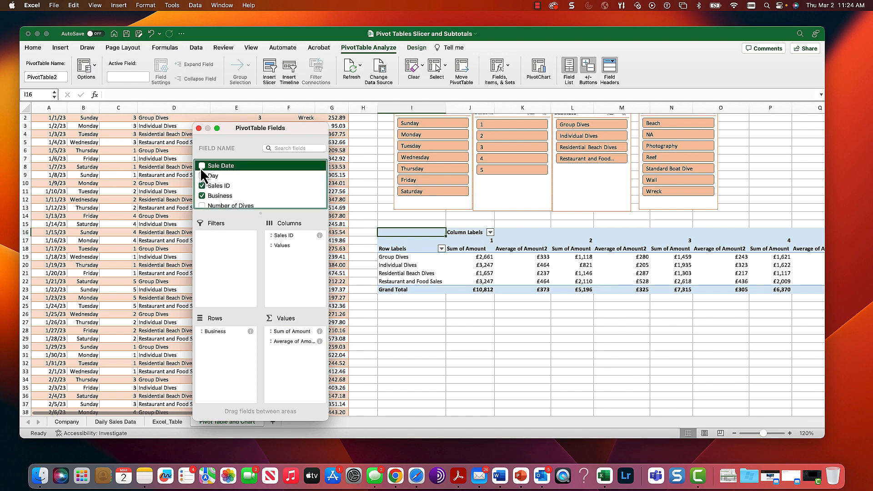
left_click(202, 166)
left_click_drag(221, 165, 227, 251)
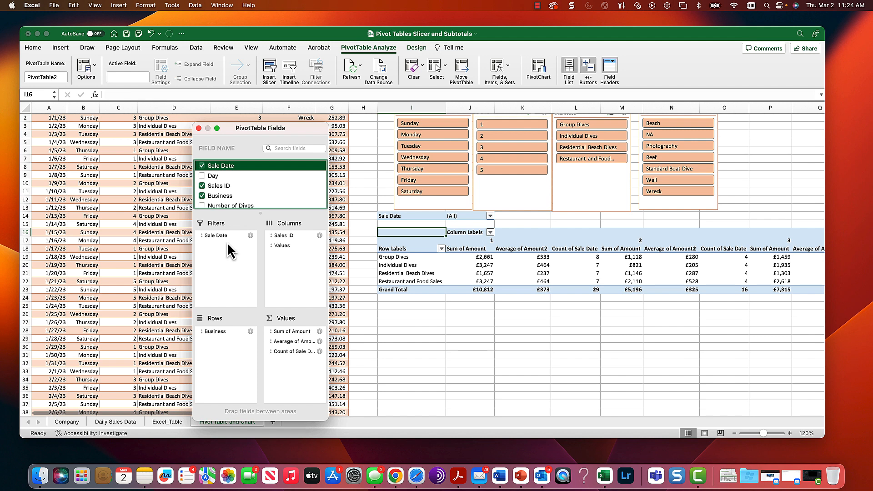
Examine the sum, average and count columns for each Sales ID across the full width of the PivotTable
left_click_drag(304, 132, 213, 142)
scroll(302, 169, "up", 1)
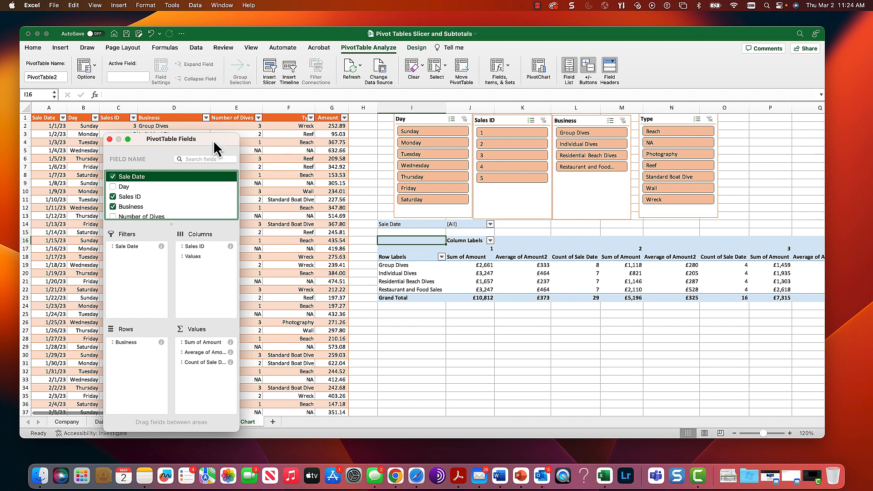
left_click_drag(214, 140, 220, 126)
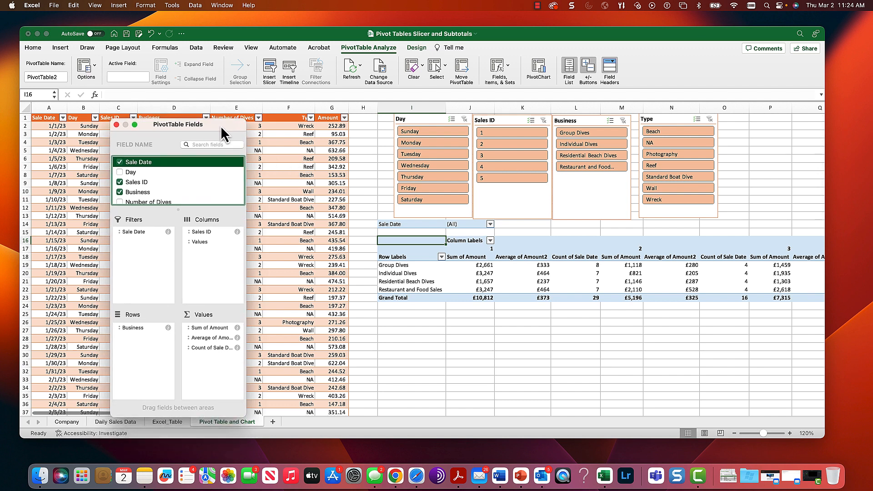
left_click(556, 324)
key("Right")
key("Right")
key("Right")
key("Right")
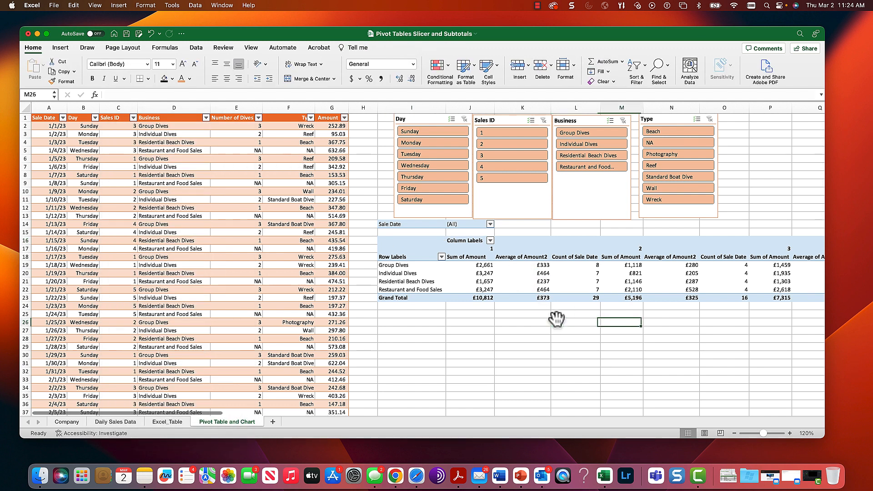
key("Right")
key("Right")
key("Right")
key("Right")
key("Right")
key("Right")
key("Right")
key("Right")
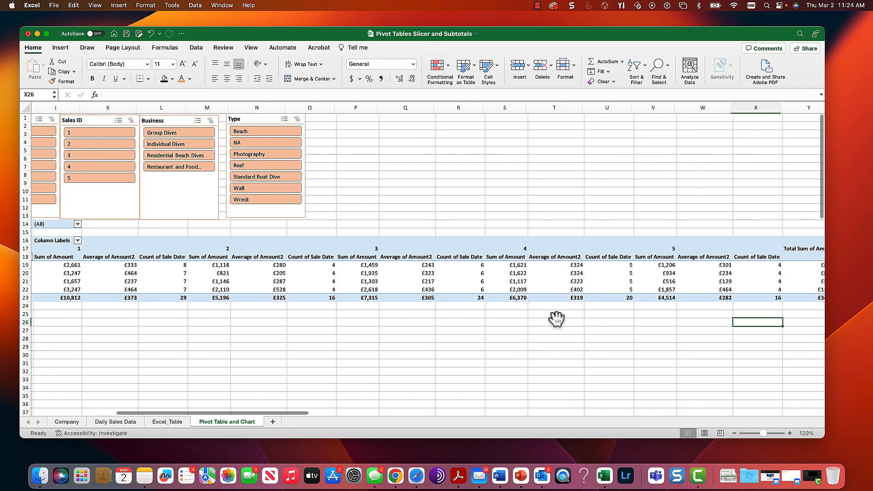
key("Left")
key("Left")
key("Left")
key("Left")
key("Left")
key("Left")
key("Left")
key("Left")
key("Left")
key("Left")
key("Left")
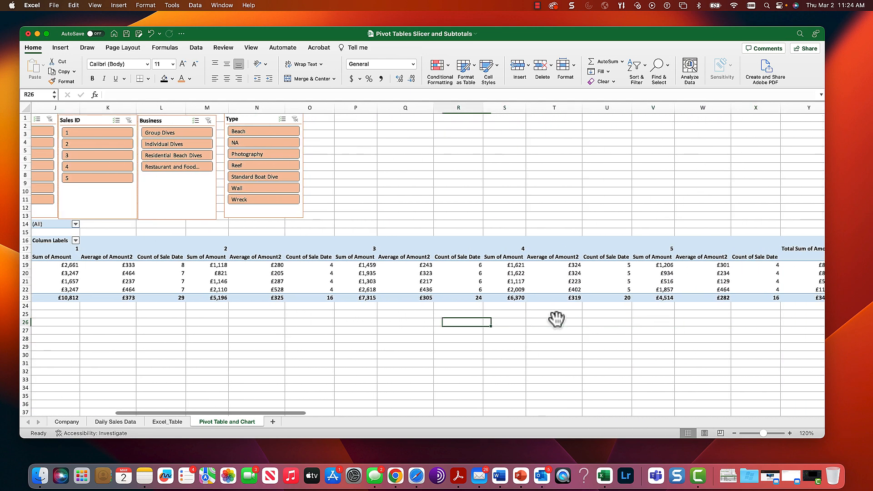
key("Left")
key("Left")
key("Left")
key("Left")
key("Left")
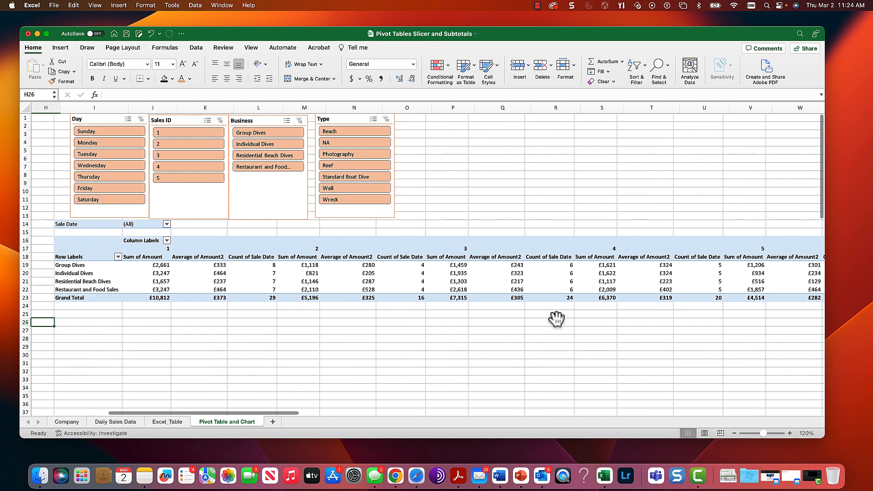
key("Right")
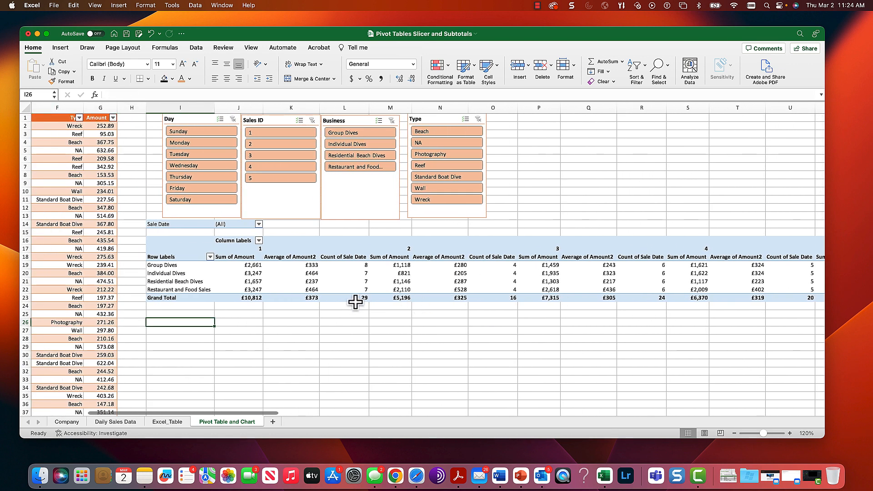
scroll(356, 299, "left", 10)
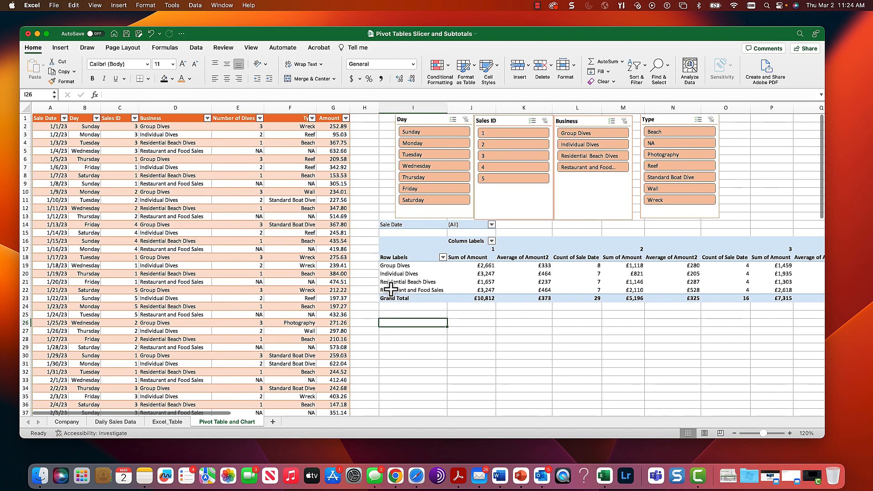
Bring back the PivotTable field list and undock it over the sales data
left_click(412, 281)
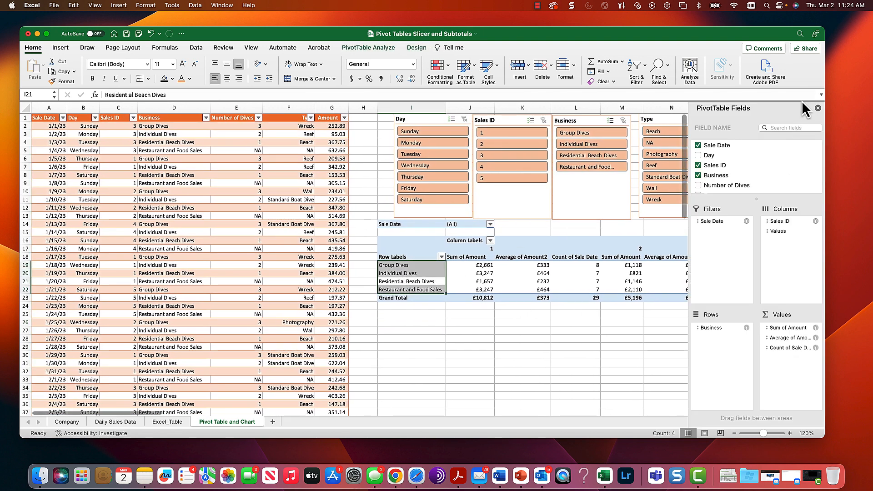
left_click(780, 109)
left_click_drag(764, 117, 261, 123)
left_click(252, 146)
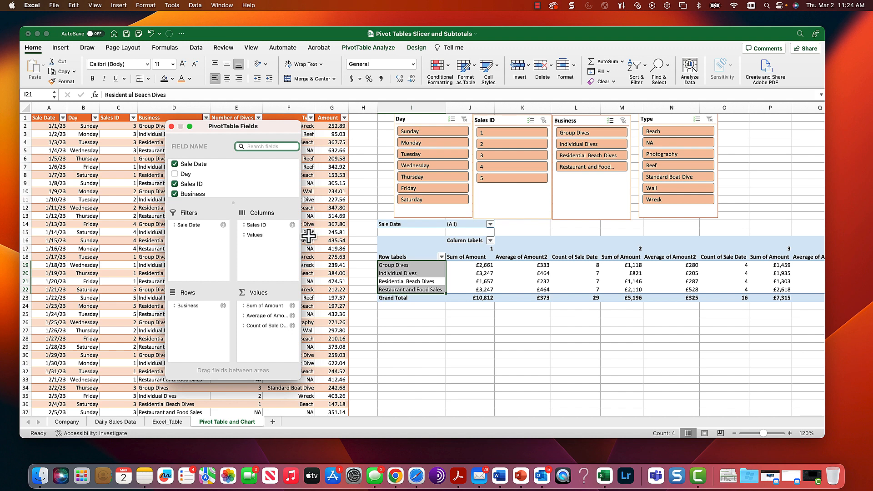
Apply the light orange PivotTable style to match the sales table and slicers
left_click(486, 272)
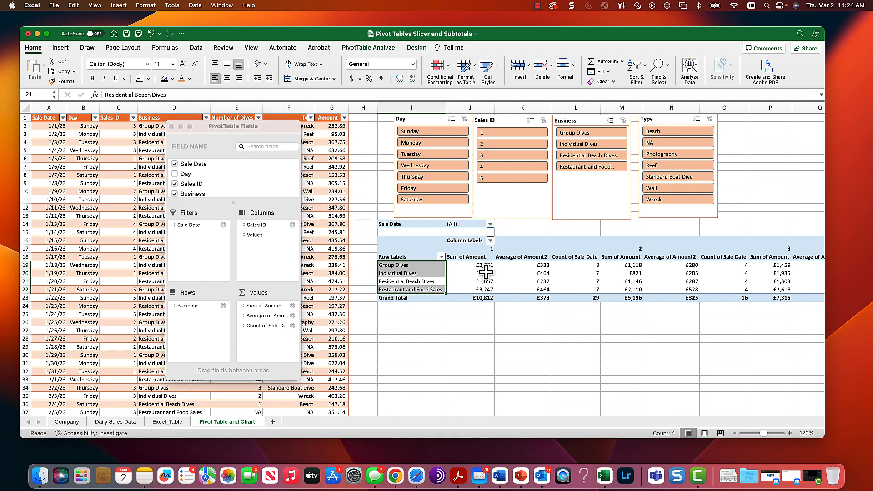
left_click(486, 272)
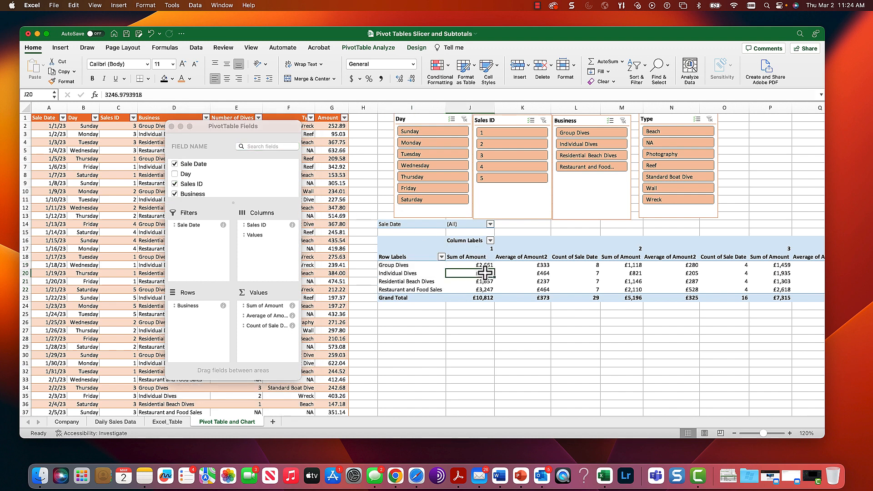
left_click(361, 49)
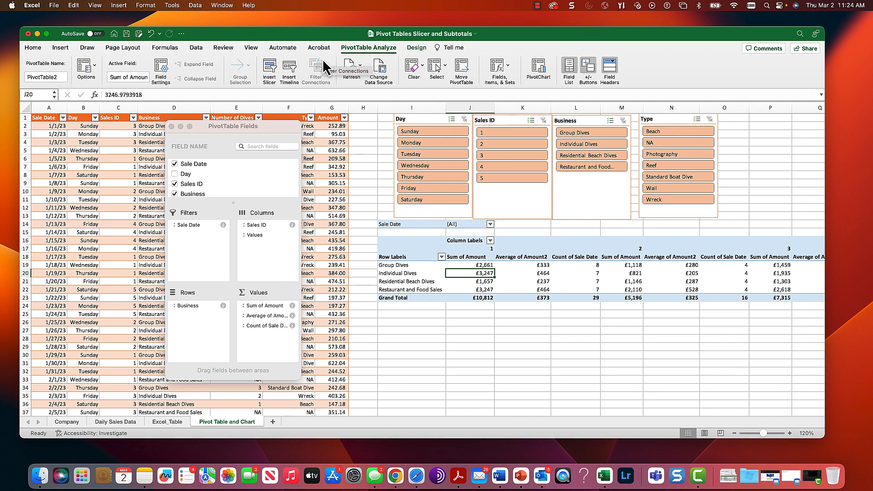
left_click(416, 49)
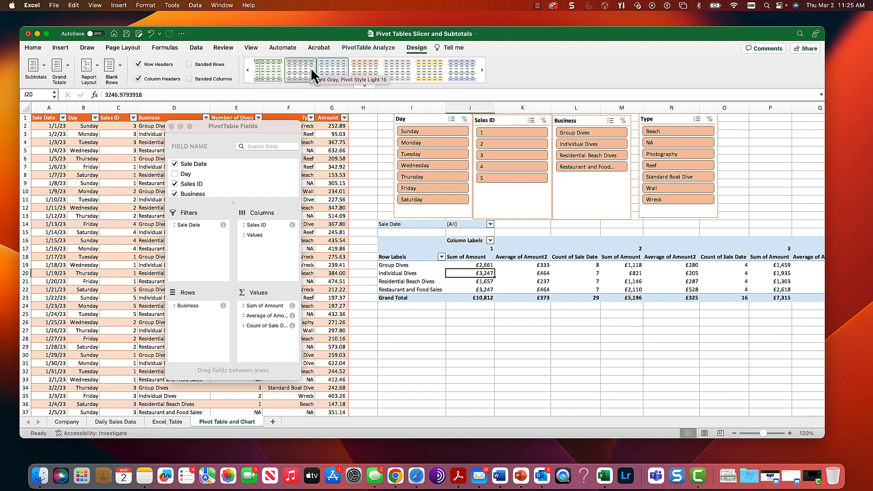
left_click(357, 72)
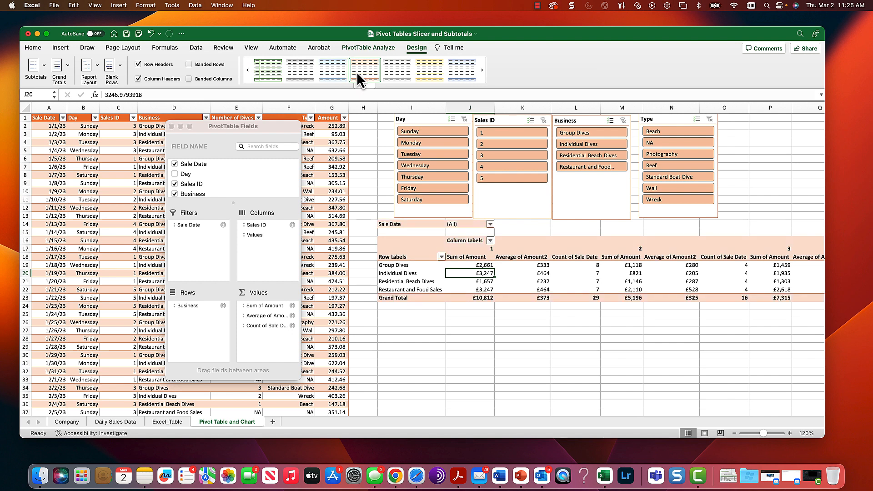
Filter the sales table to Wreck with the Type slicer and clear that filter again
left_click(654, 199)
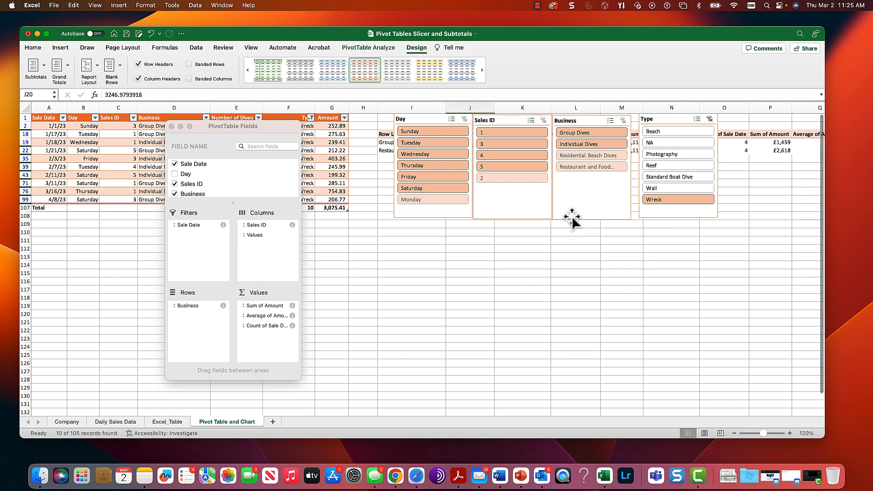
left_click(712, 119)
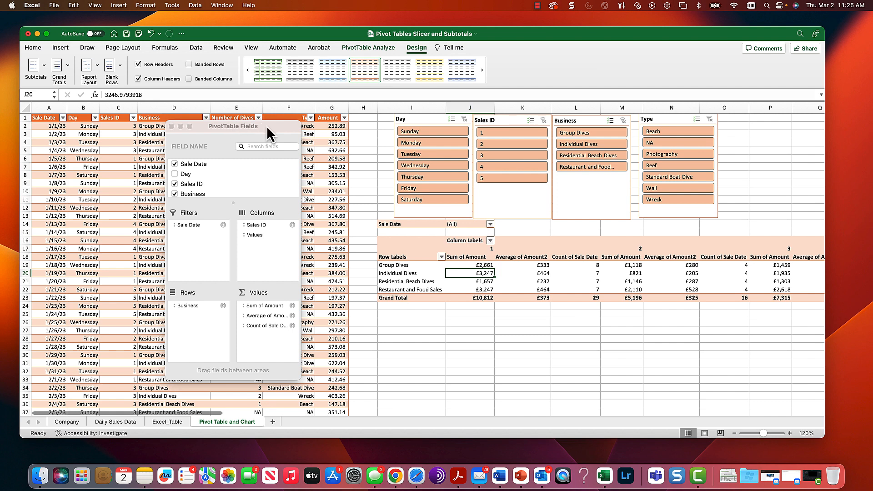
Move the floating PivotTable field list farther from the PivotTable and look through its available fields
left_click_drag(266, 125, 225, 140)
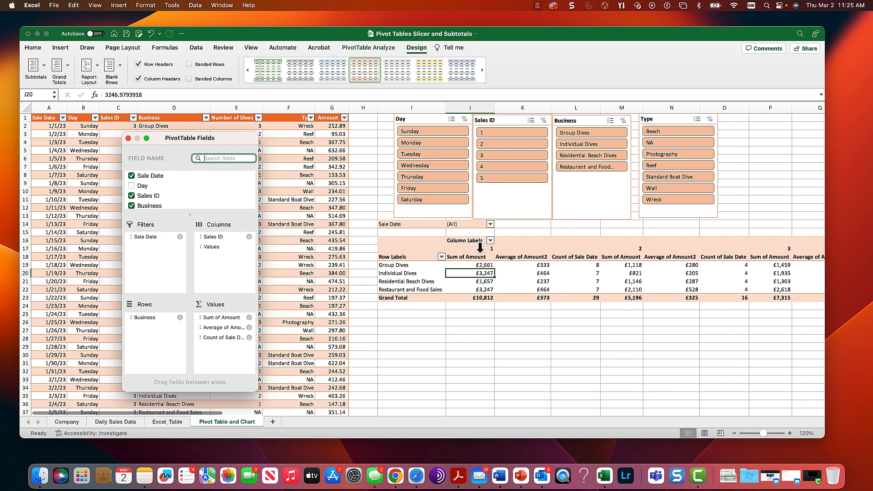
scroll(155, 197, "down", 3)
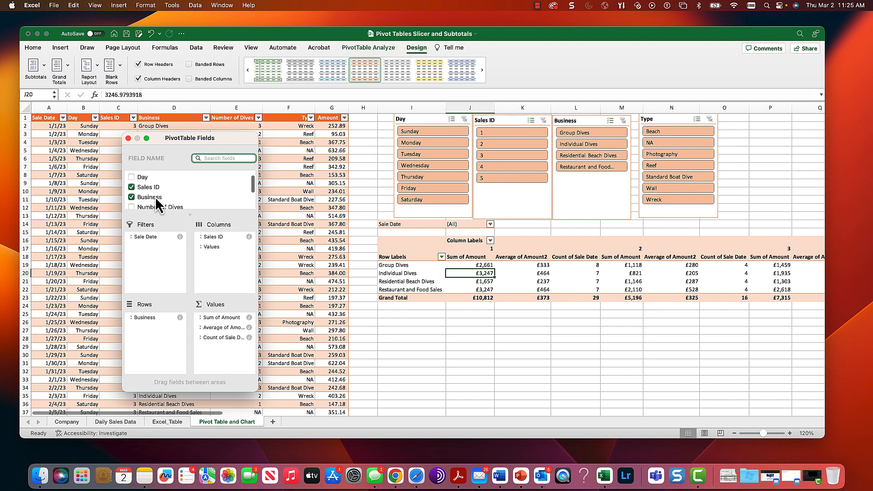
scroll(154, 197, "up", 2)
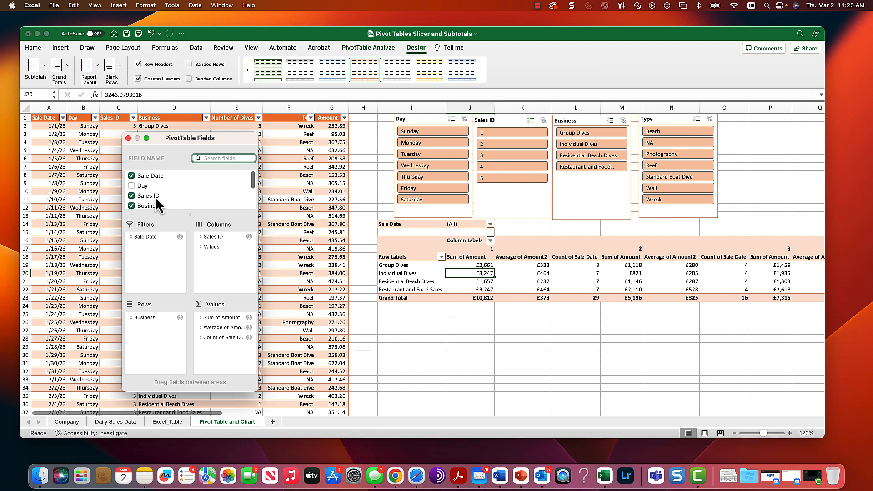
scroll(154, 197, "down", 3)
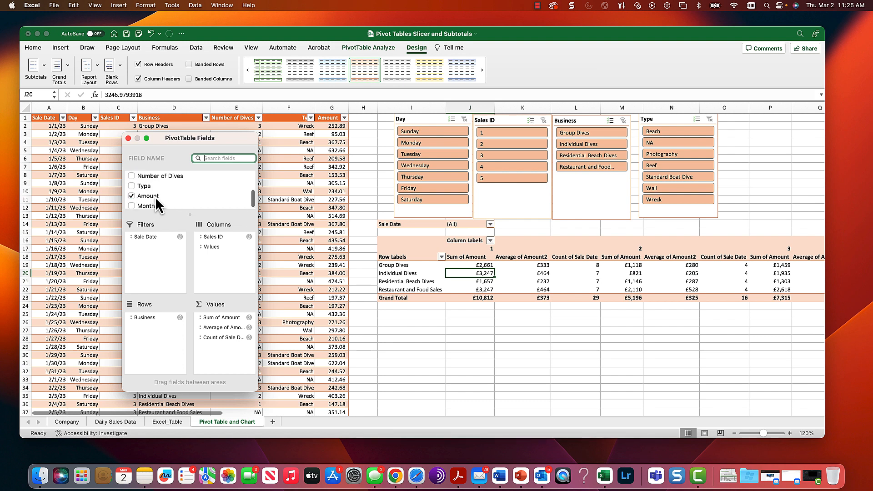
scroll(155, 196, "up", 3)
scroll(154, 197, "down", 2)
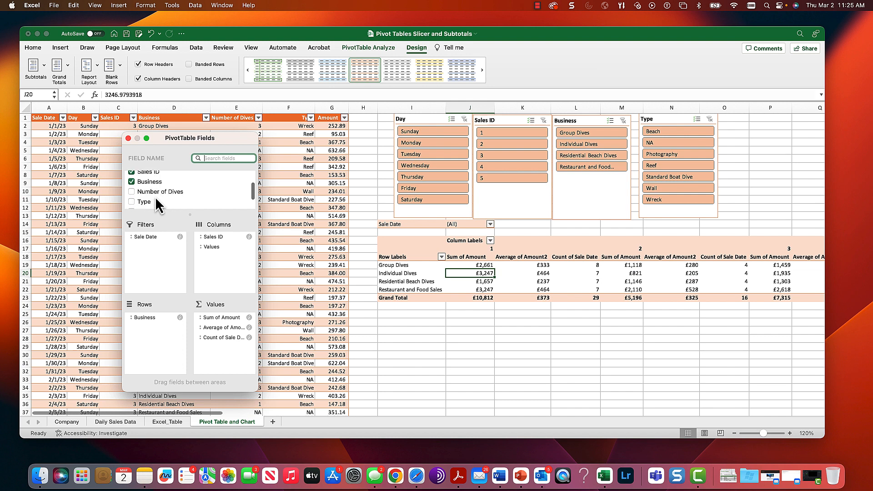
Add the Type field to the PivotTable and move it from Values to the Filters area beneath Sale Date
left_click(141, 200)
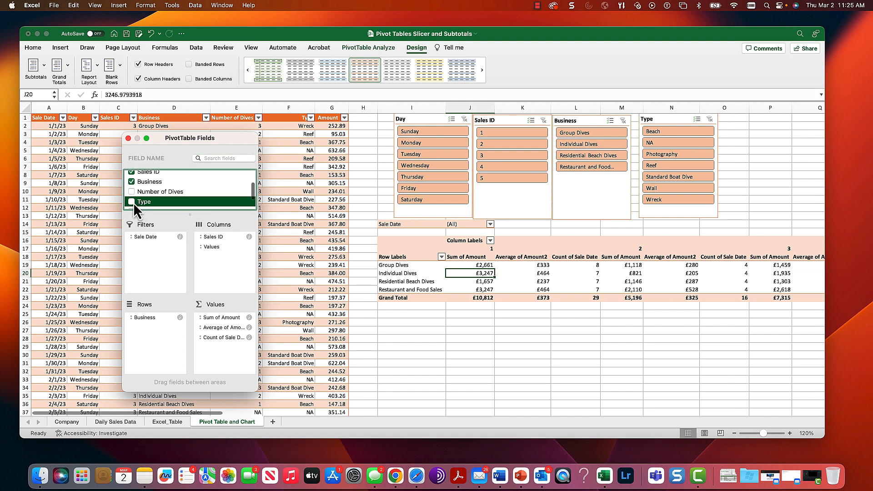
left_click(132, 201)
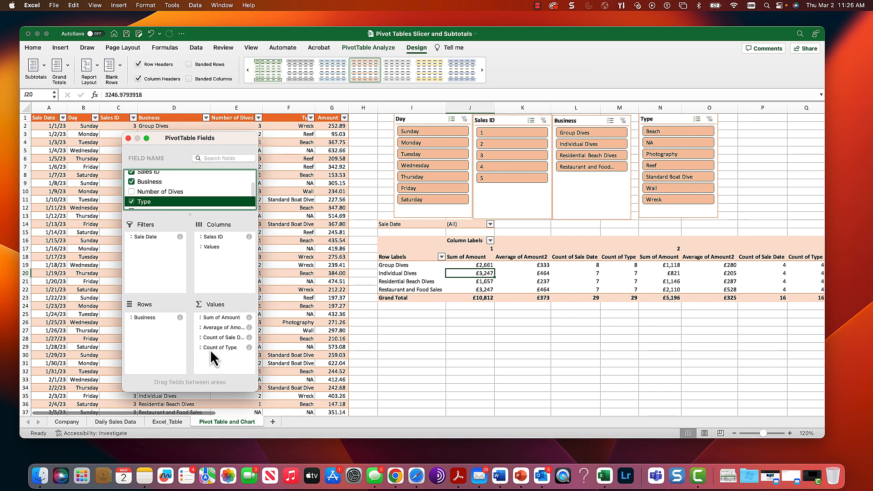
left_click_drag(211, 348, 154, 252)
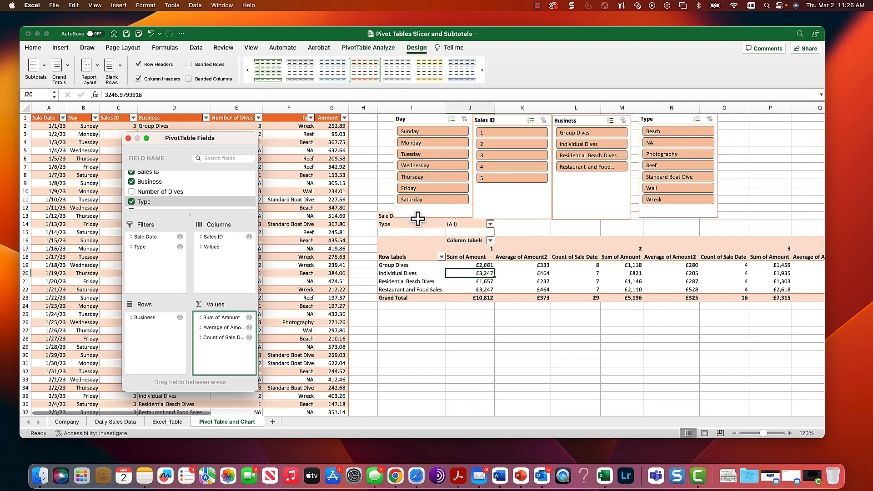
Move the Day slicer to the far side of the Type slicer, uncovering the PivotTable's Sale Date filter
left_click(428, 118)
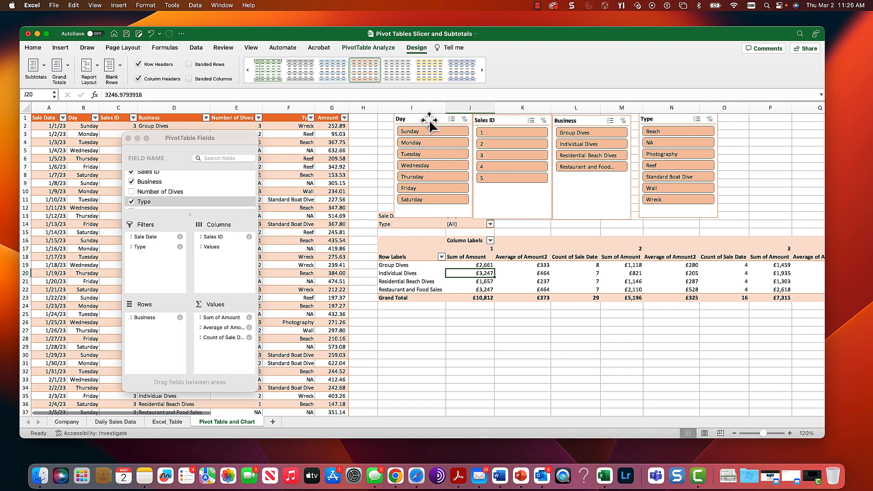
left_click(423, 120)
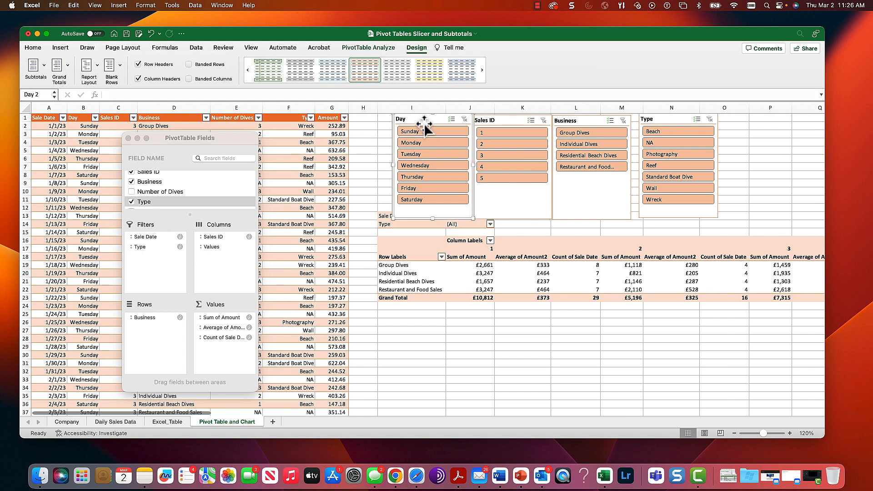
left_click_drag(421, 122, 750, 120)
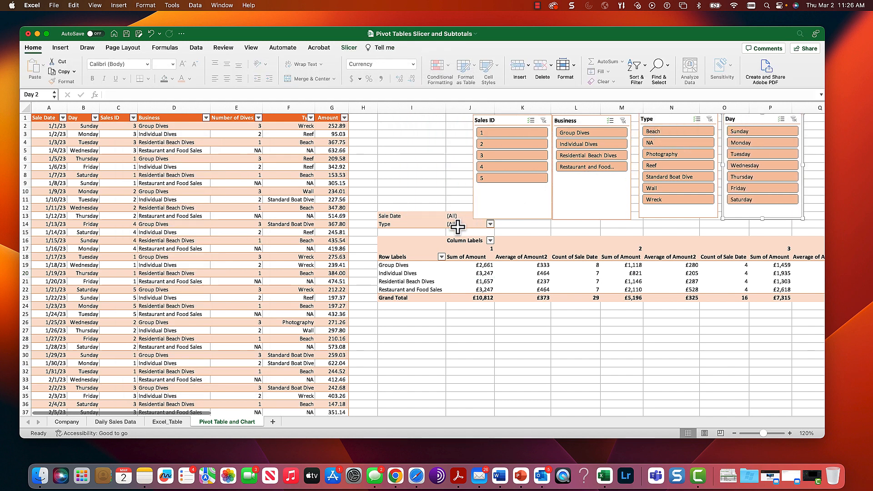
Filter the PivotTable to Wreck only with its Type report filter
left_click(491, 224)
left_click(480, 273)
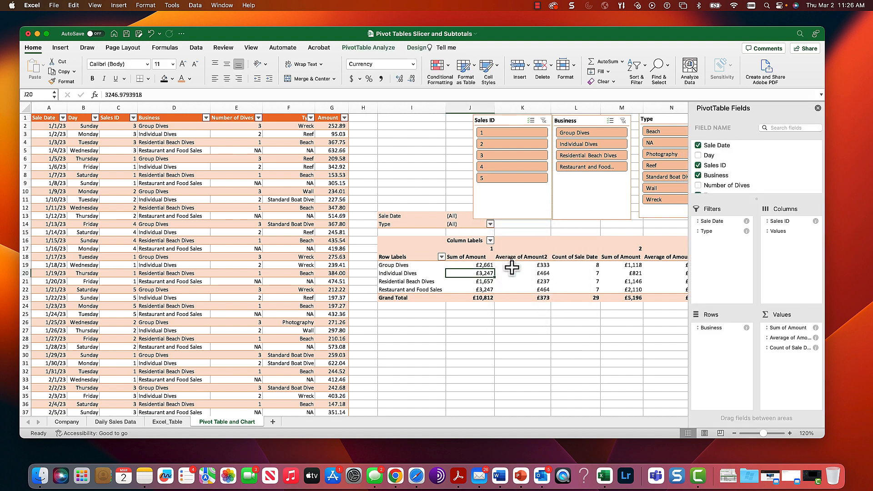
left_click(490, 224)
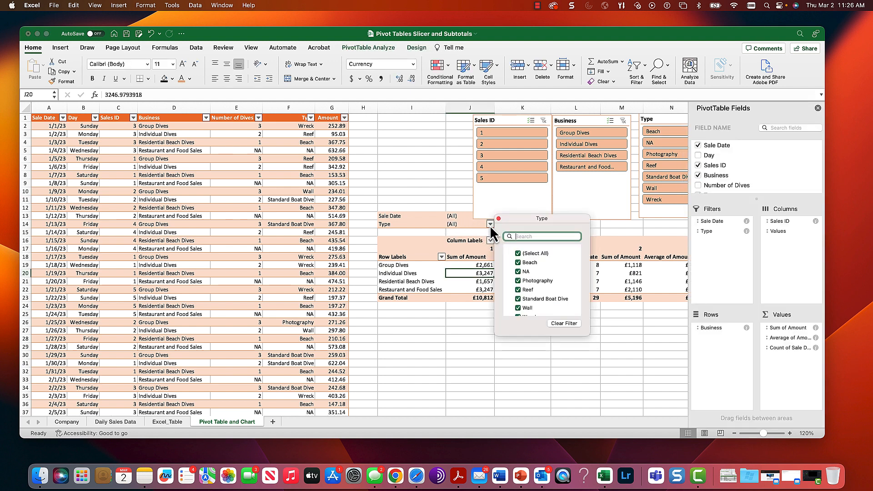
left_click(518, 254)
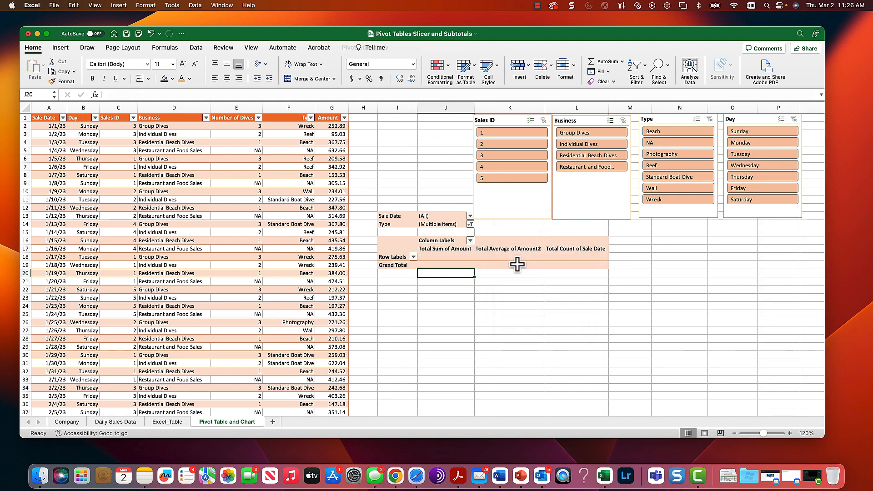
left_click(470, 217)
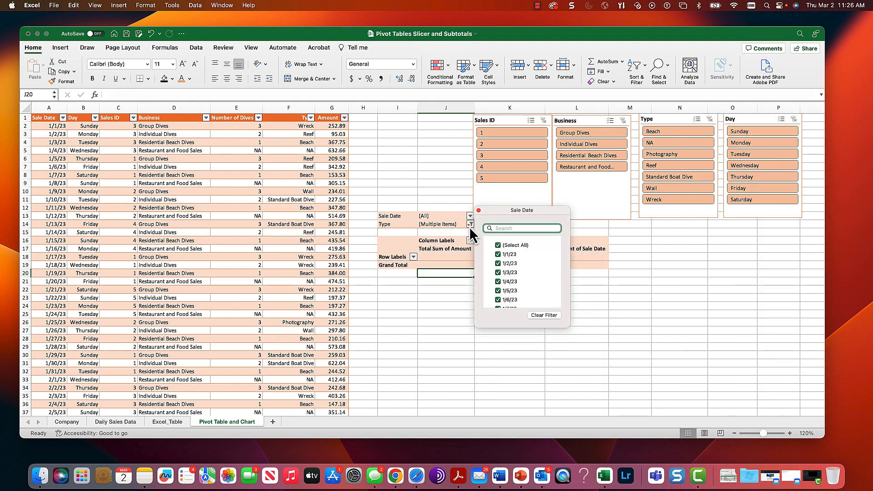
left_click(469, 227)
left_click(471, 224)
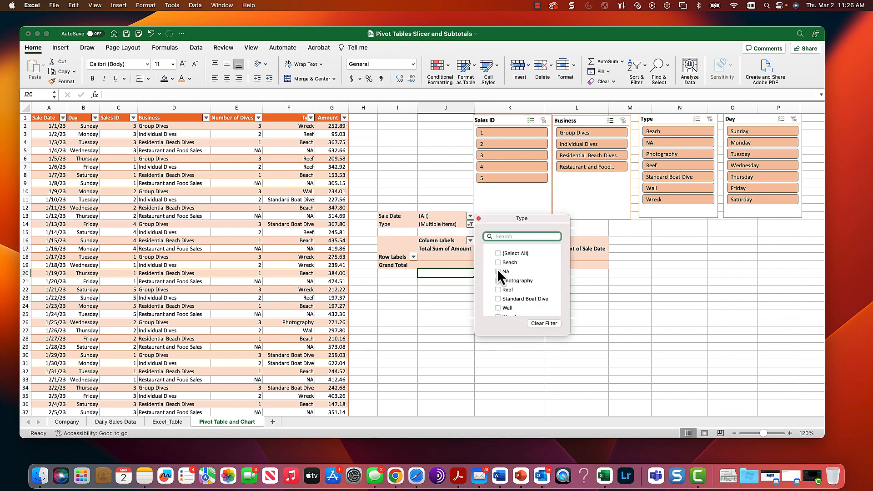
scroll(504, 279, "down", 1)
left_click(499, 311)
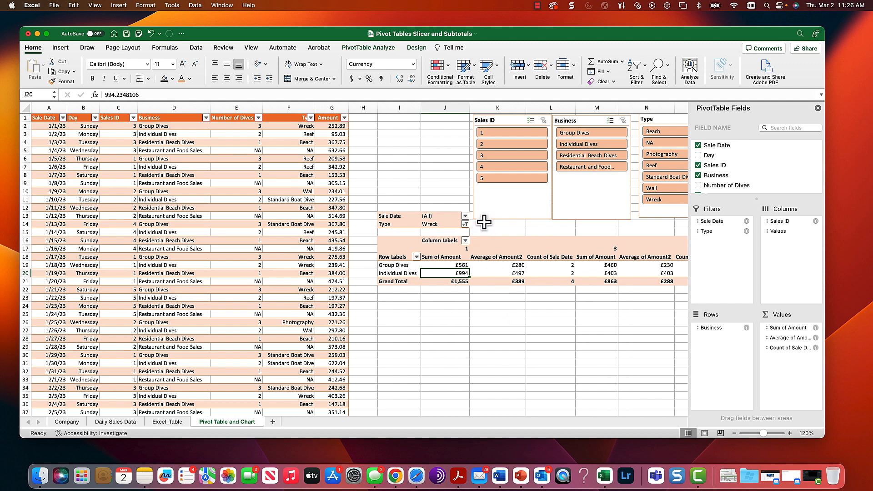
Undock the PivotTable field list over the sales data and reset the PivotTable's Type filter to all types
left_click(768, 110)
left_click_drag(769, 111, 255, 145)
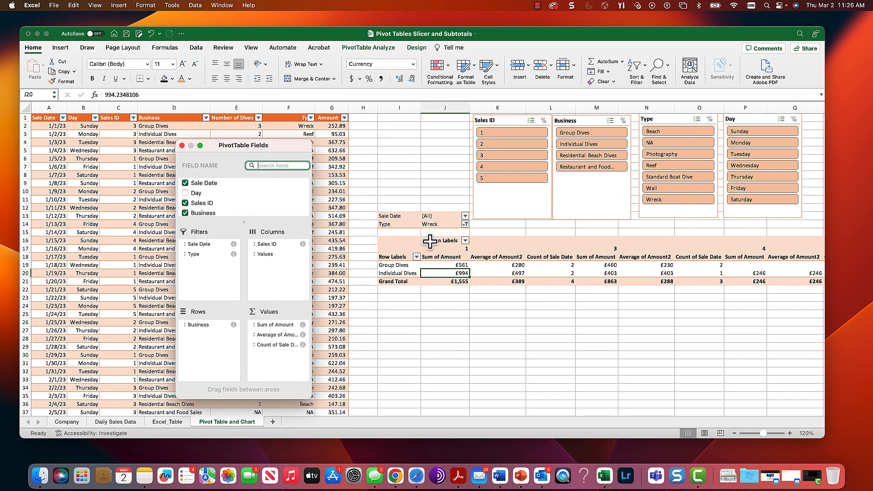
left_click(465, 225)
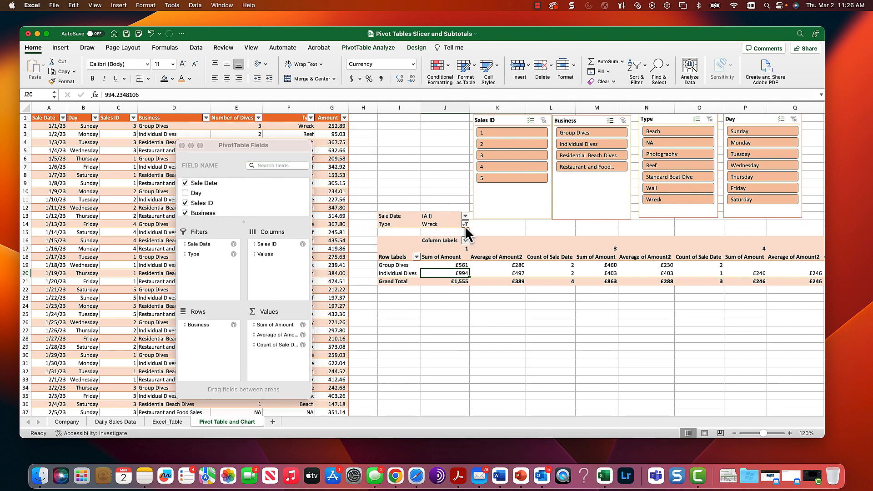
left_click(466, 224)
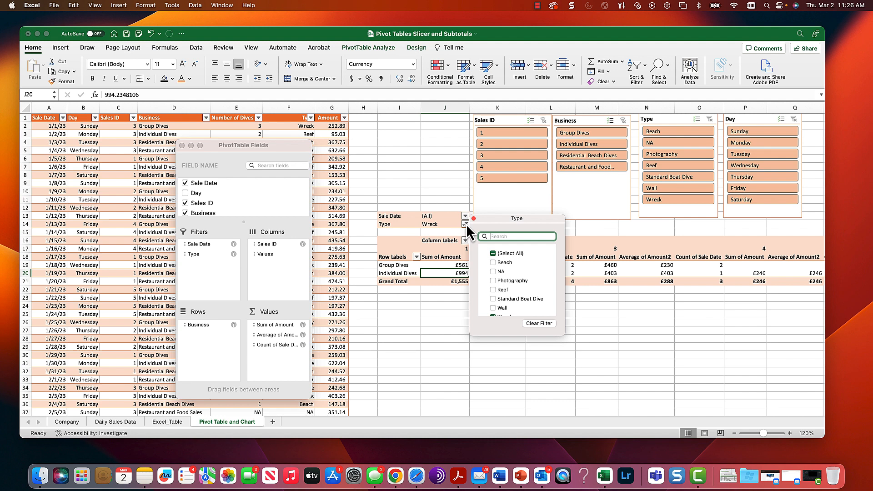
left_click(493, 253)
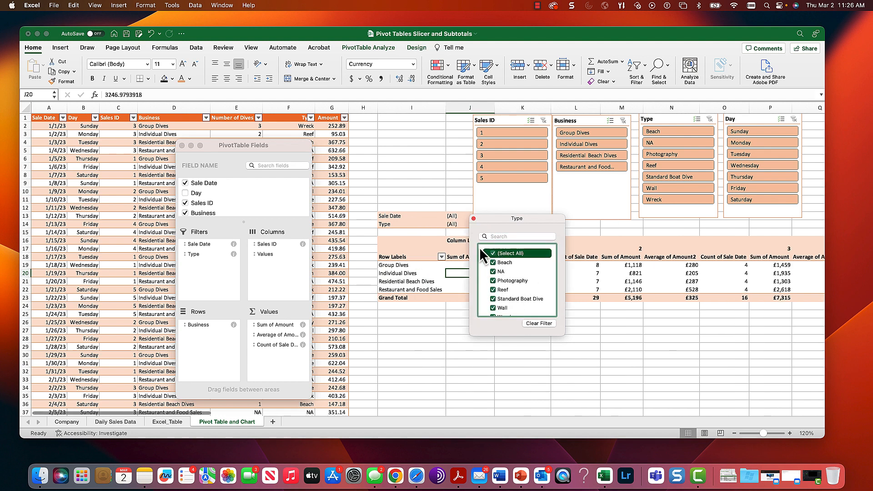
left_click(473, 219)
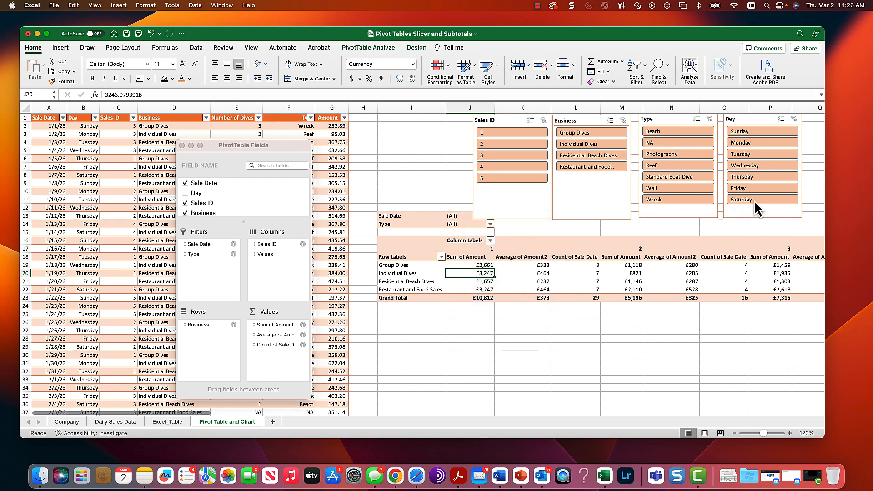
Filter the sales table to Wreck with the Type slicer and clear the slicer filter again
left_click(673, 199)
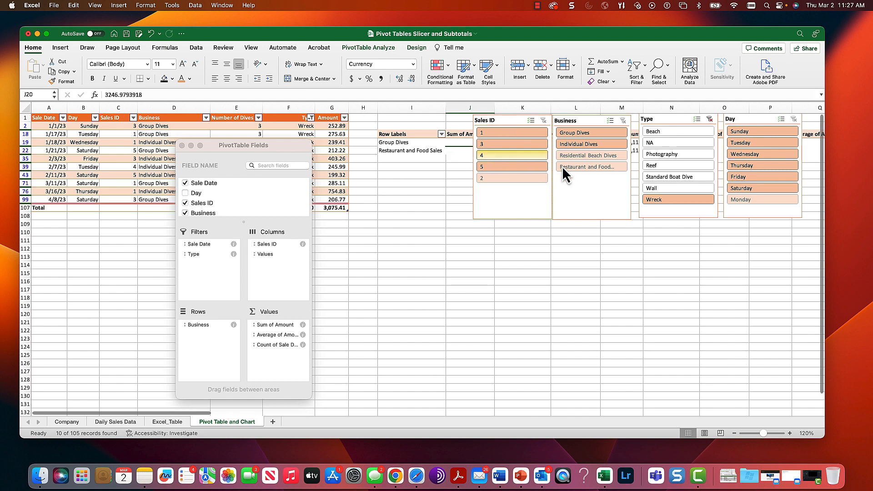
left_click(710, 119)
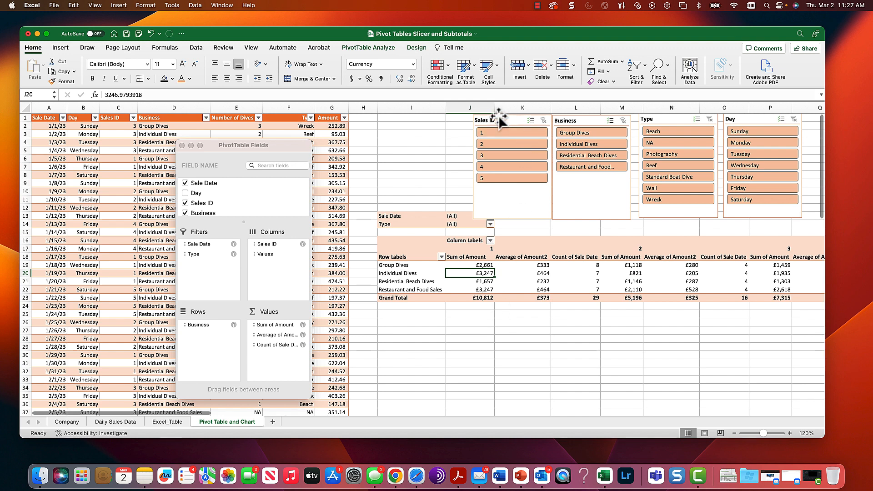
Line up the Sales ID, Business, Type and Day slicers in a row directly below the PivotTable
left_click_drag(500, 121, 386, 351)
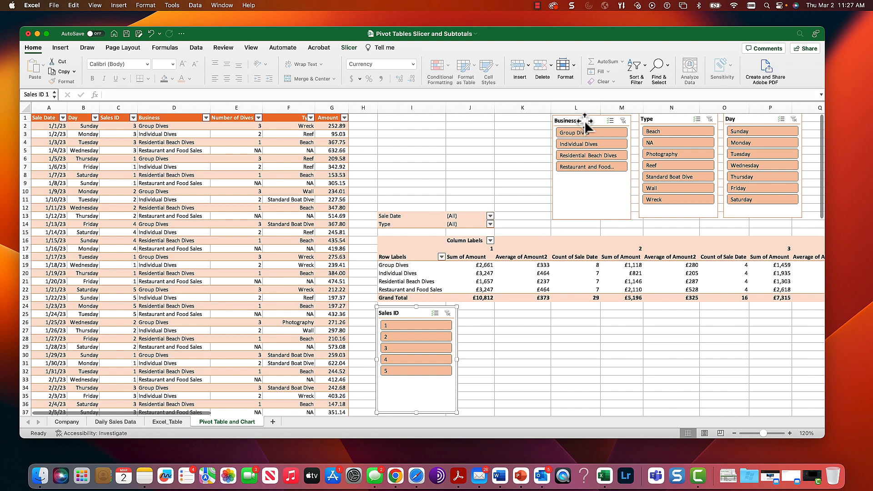
left_click_drag(583, 119, 494, 312)
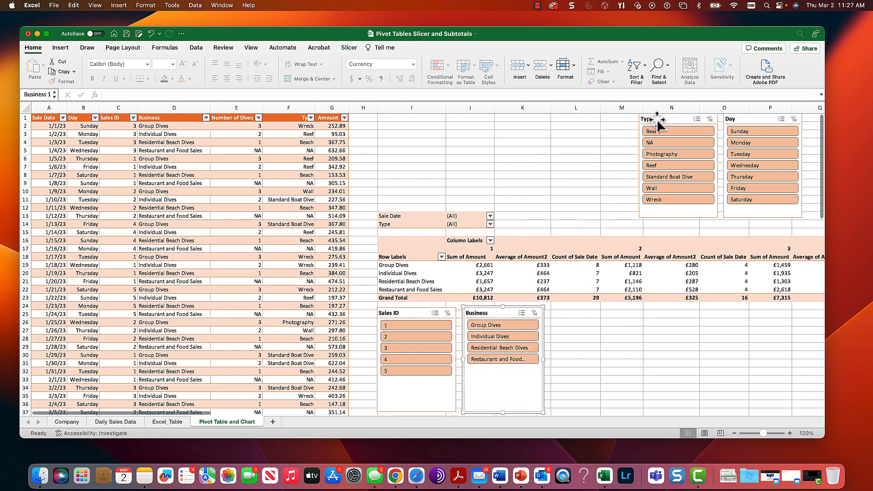
left_click_drag(657, 120, 566, 314)
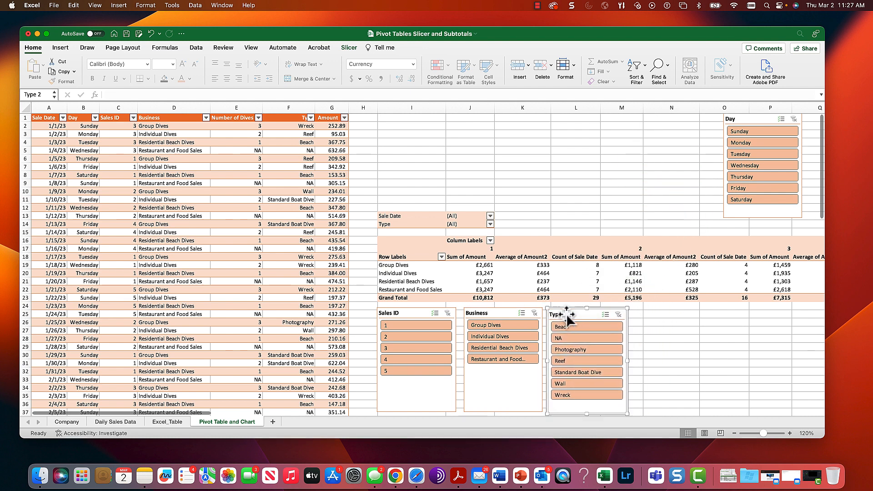
left_click_drag(747, 119, 653, 313)
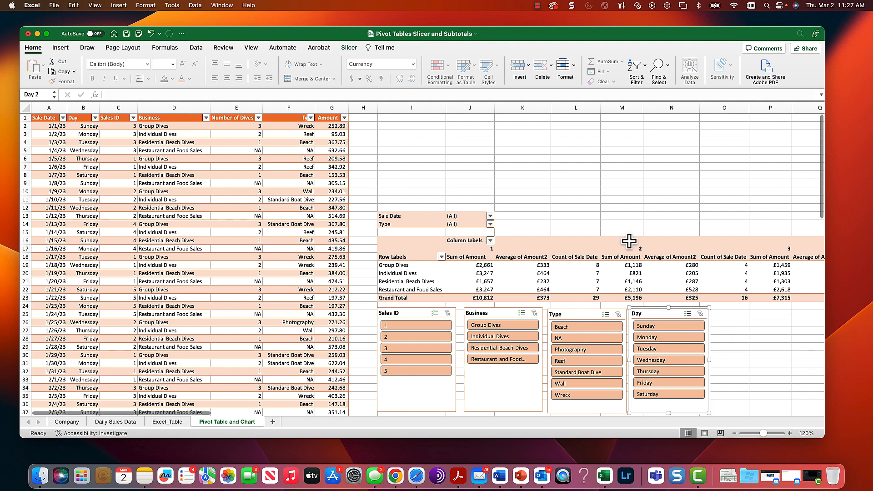
left_click(541, 150)
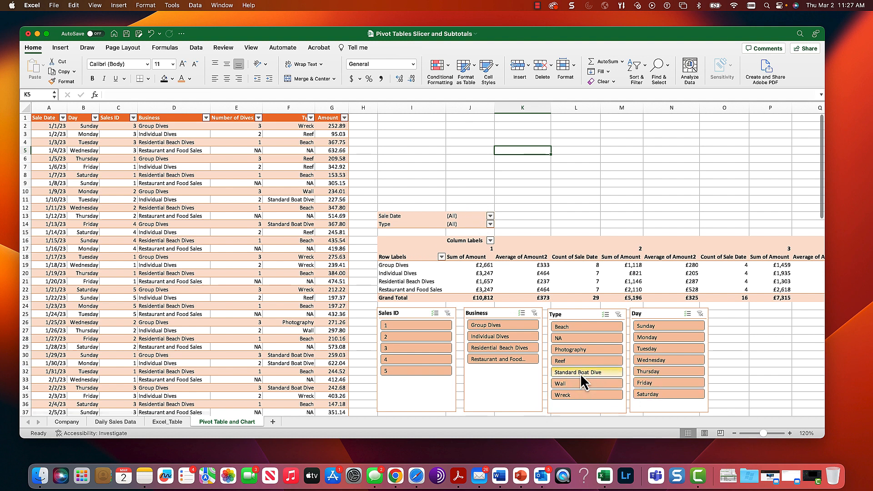
Filter the sales table by Wall, Wreck, Beach, NA, Photography and Reef in turn with the Type slicer, and clear the filter
left_click(573, 383)
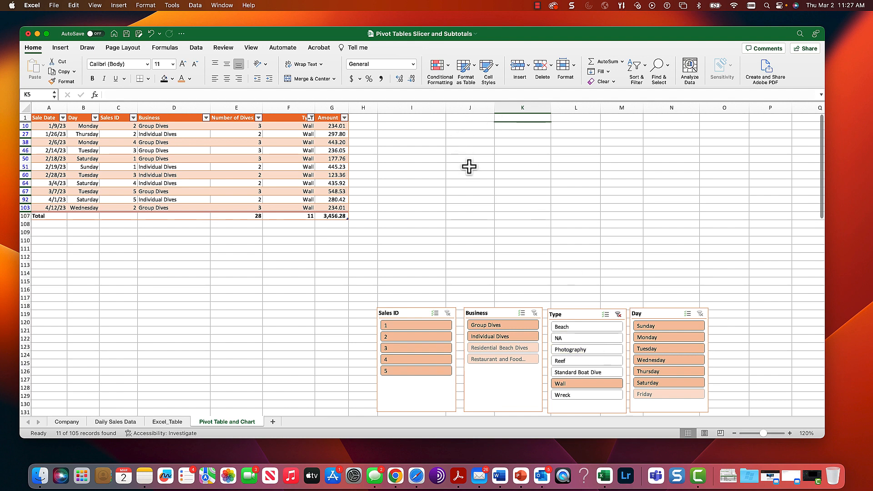
left_click(582, 394)
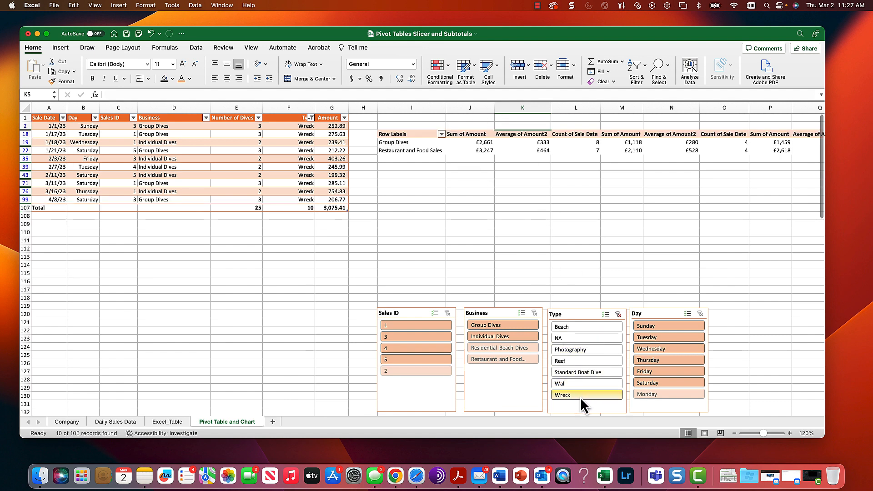
left_click(591, 328)
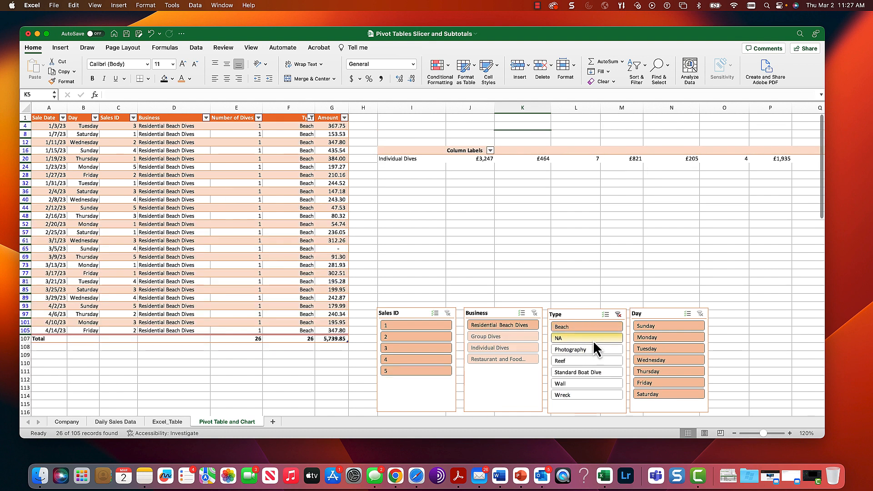
left_click(593, 340)
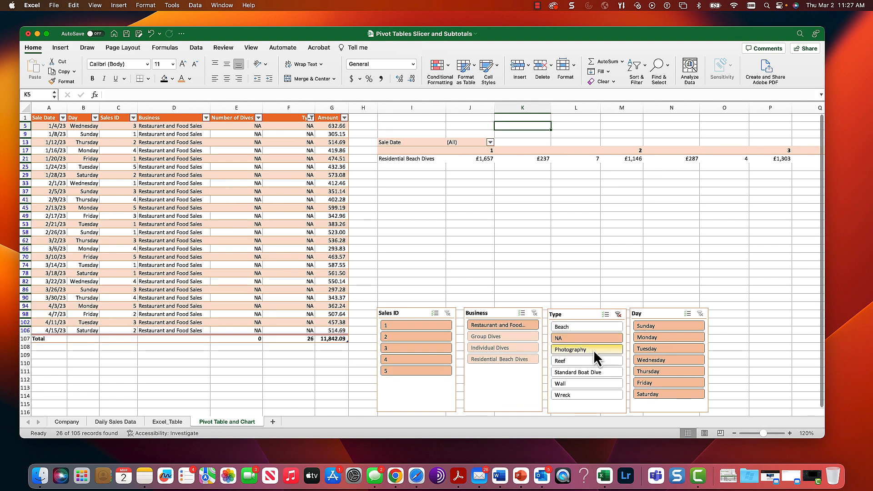
left_click(594, 352)
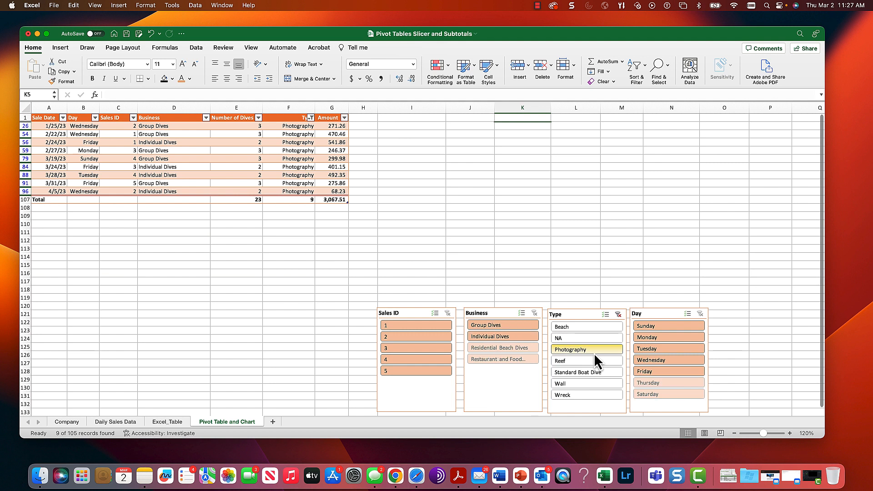
left_click(595, 360)
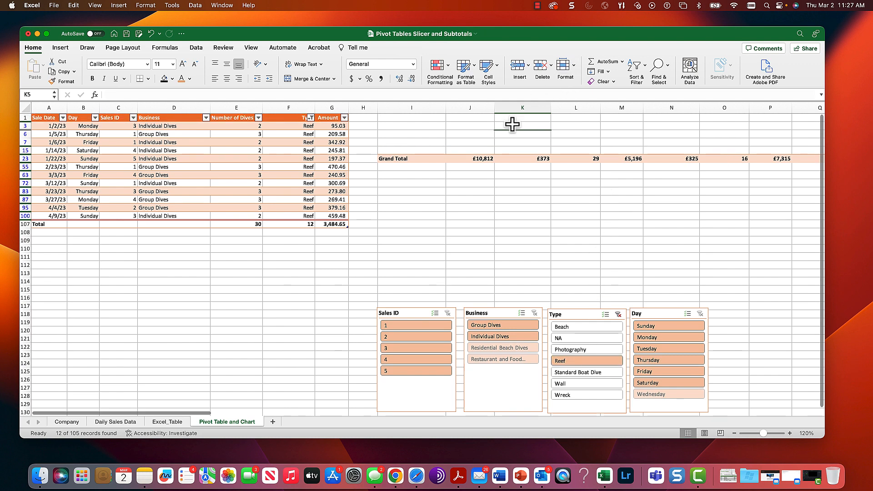
left_click(618, 314)
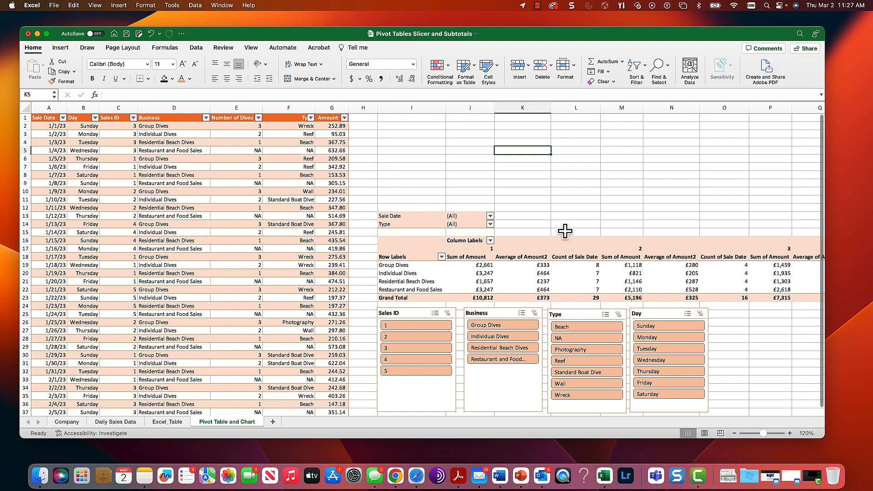
scroll(565, 230, "down", 2)
scroll(565, 231, "down", 2)
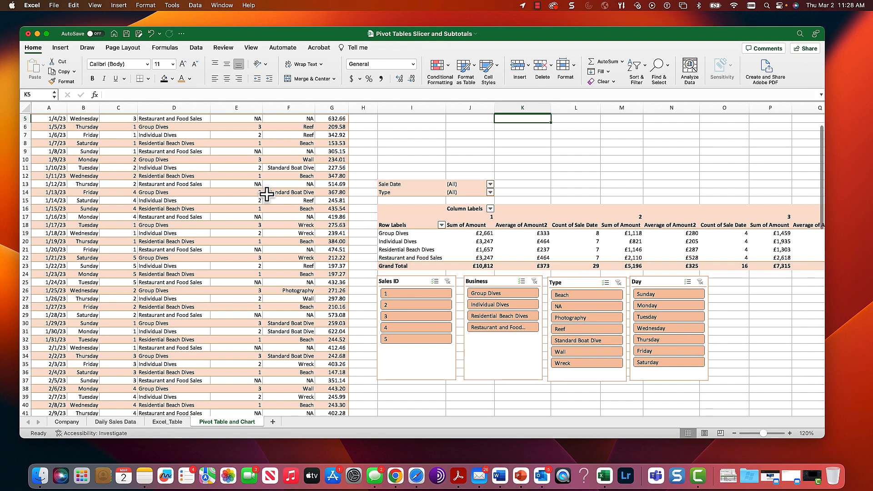
scroll(267, 194, "down", 6)
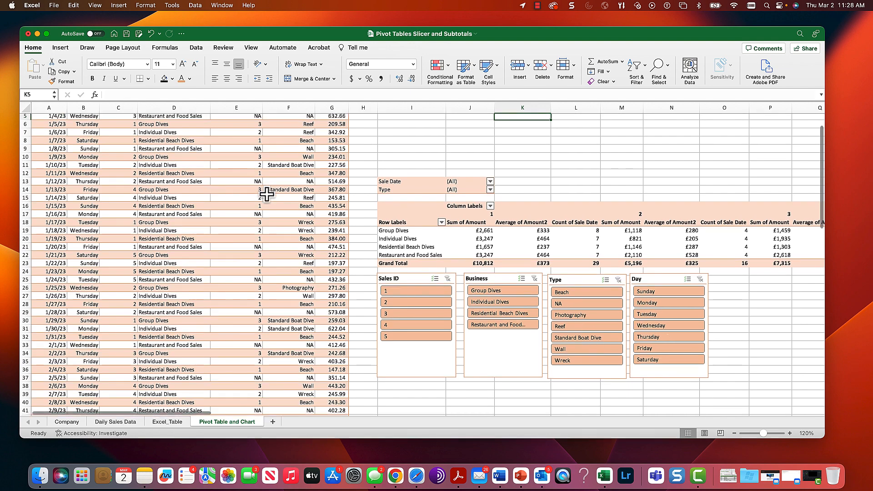
scroll(267, 194, "up", 6)
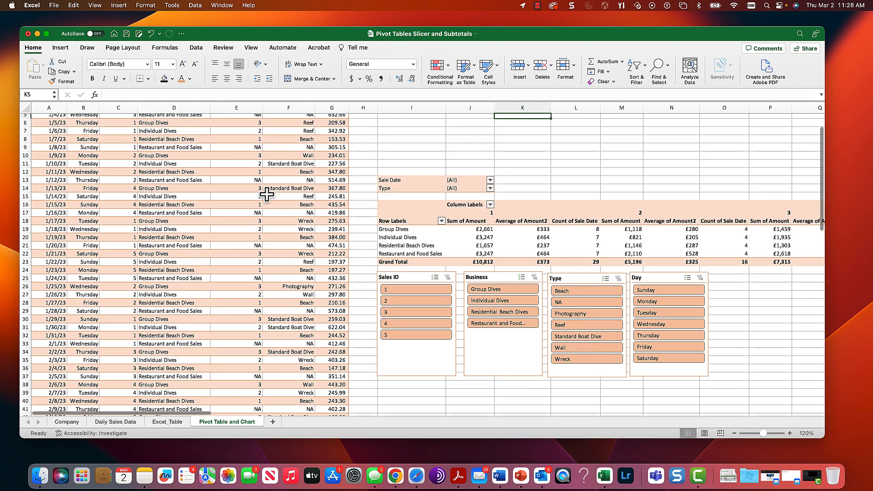
scroll(267, 194, "down", 2)
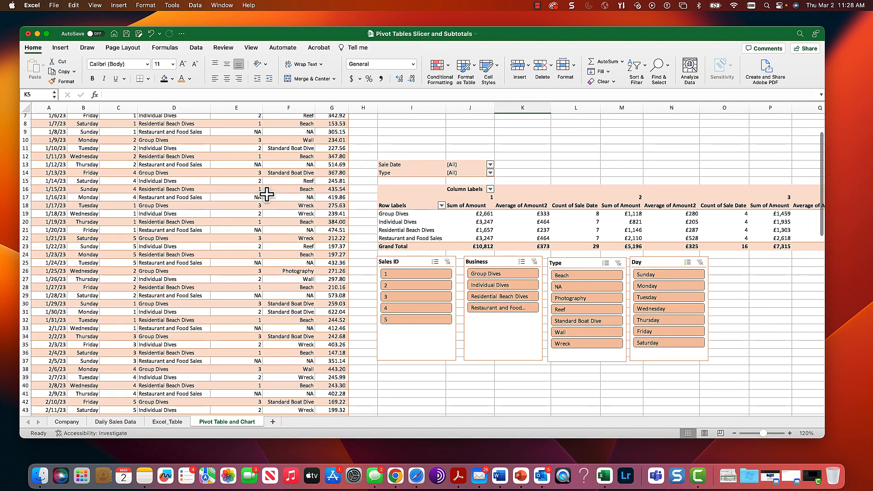
Move the sales table's Sales ID, Business, Type and Day slicers into a row above the PivotTable
scroll(267, 194, "down", 20)
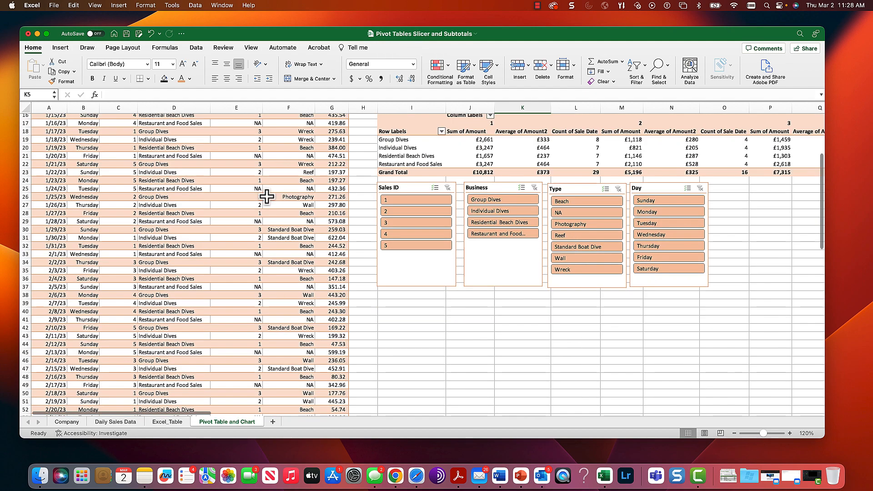
scroll(267, 196, "up", 20)
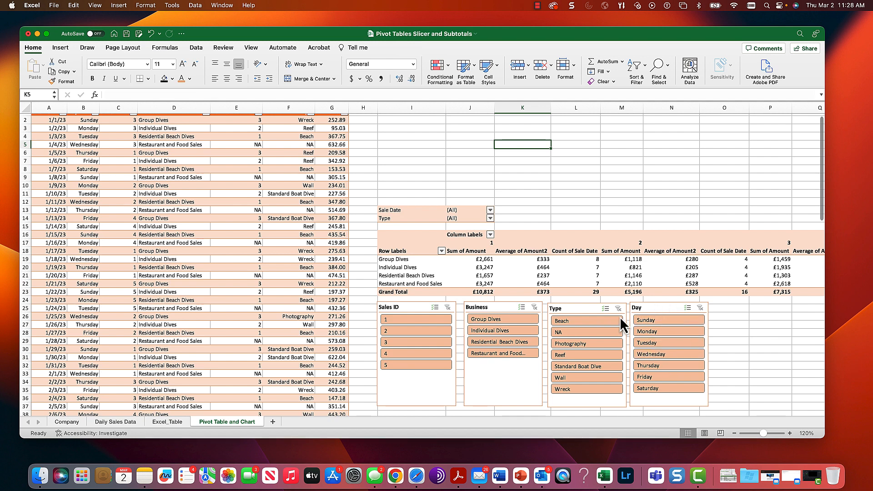
left_click_drag(415, 306, 536, 107)
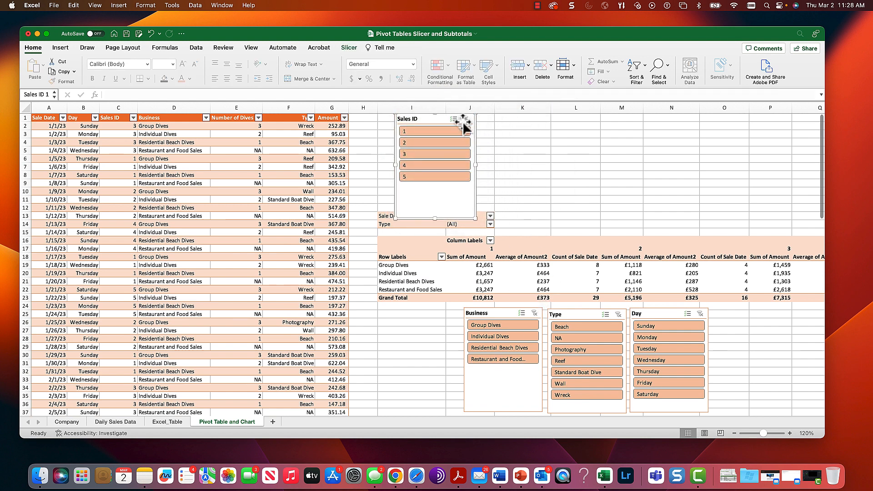
left_click_drag(422, 122, 544, 123)
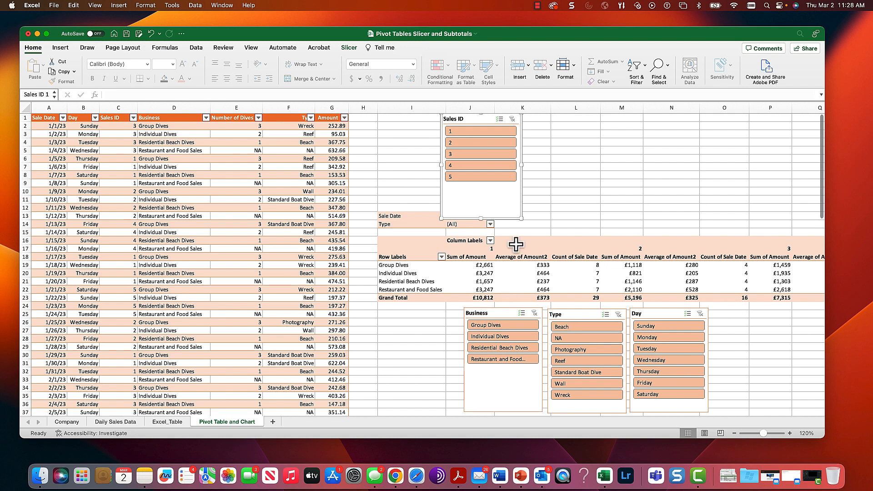
left_click_drag(482, 118, 547, 126)
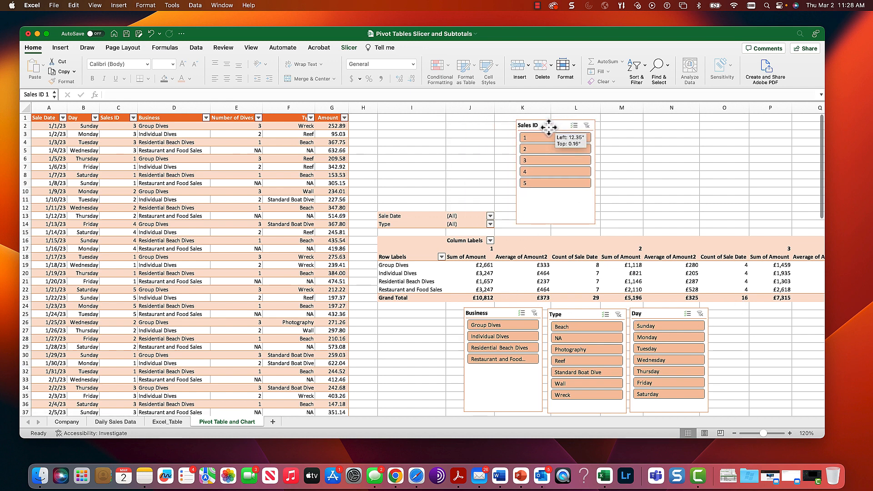
left_click(498, 314)
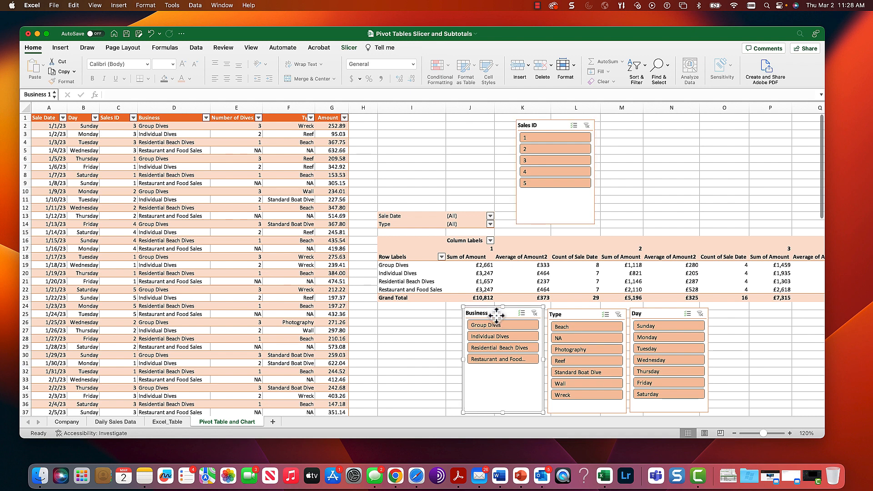
left_click_drag(497, 315, 630, 127)
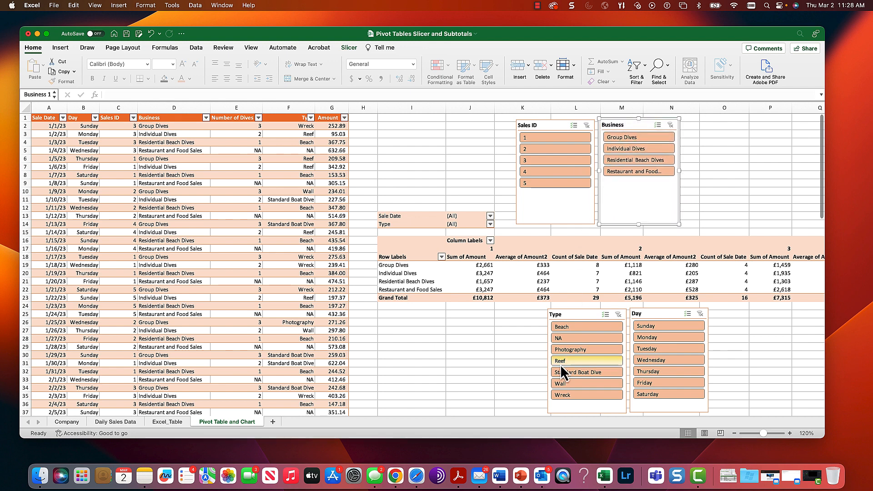
left_click(586, 320)
left_click_drag(583, 317, 718, 128)
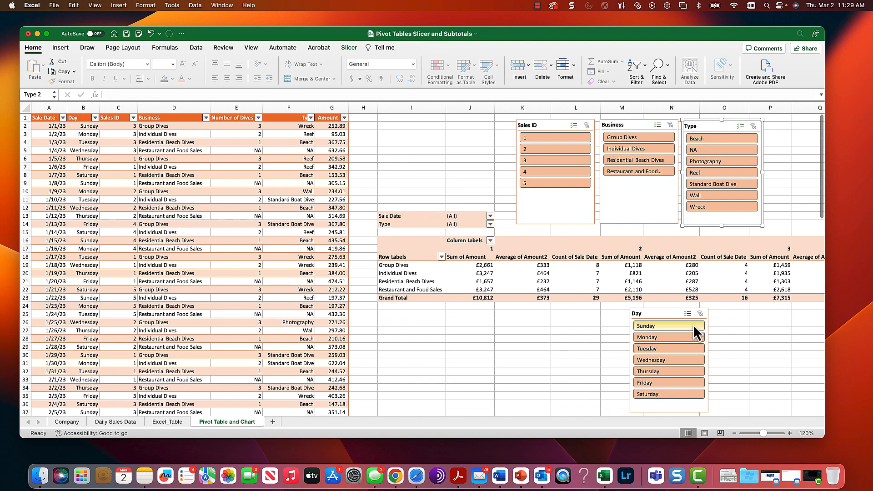
left_click(660, 316)
left_click_drag(659, 316, 792, 129)
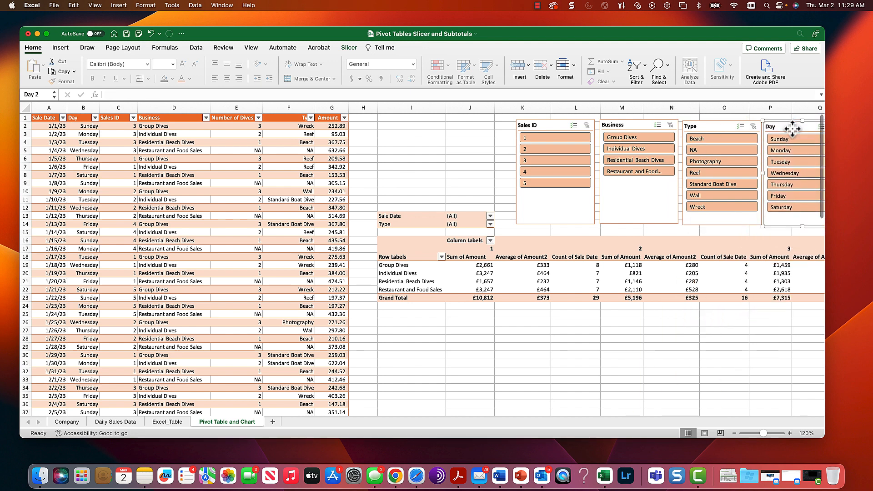
Insert slicers for Day, Sales ID, Business and Type connected to the PivotTable
left_click(546, 281)
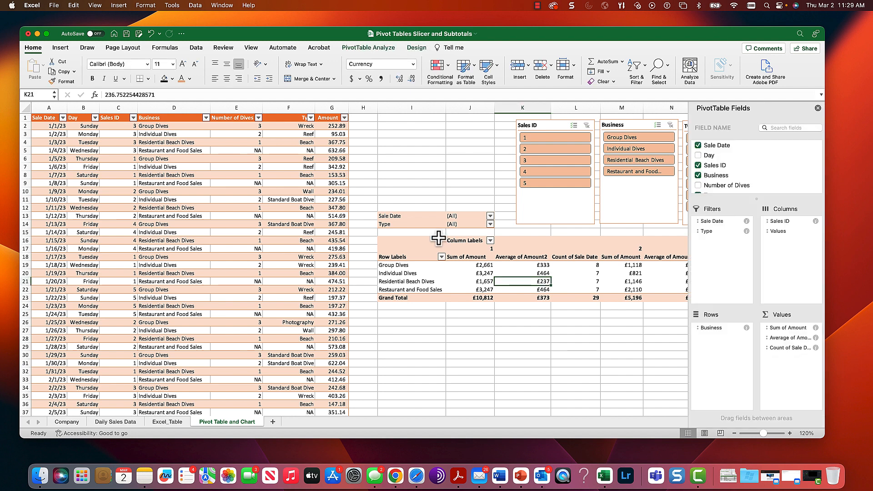
left_click(369, 50)
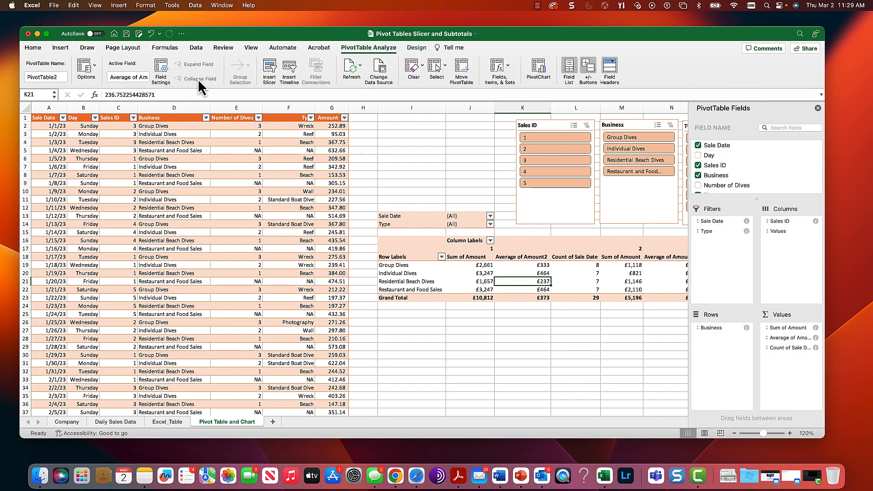
left_click(272, 69)
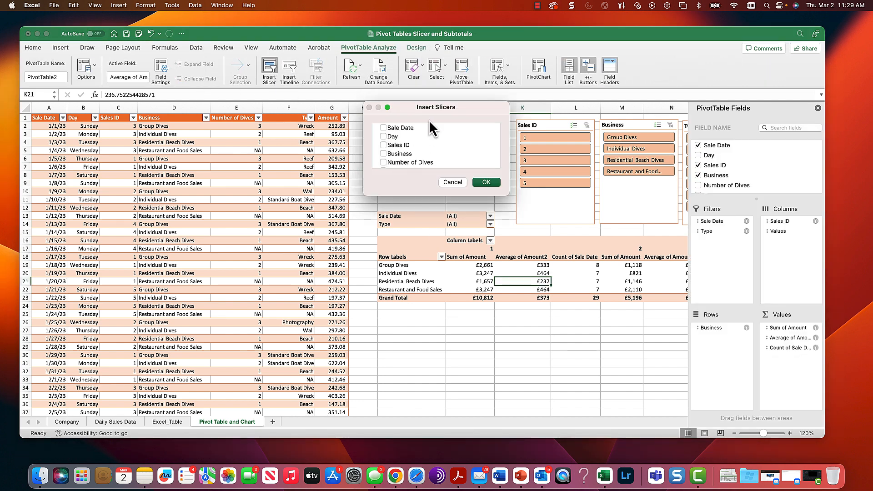
left_click_drag(428, 108, 459, 322)
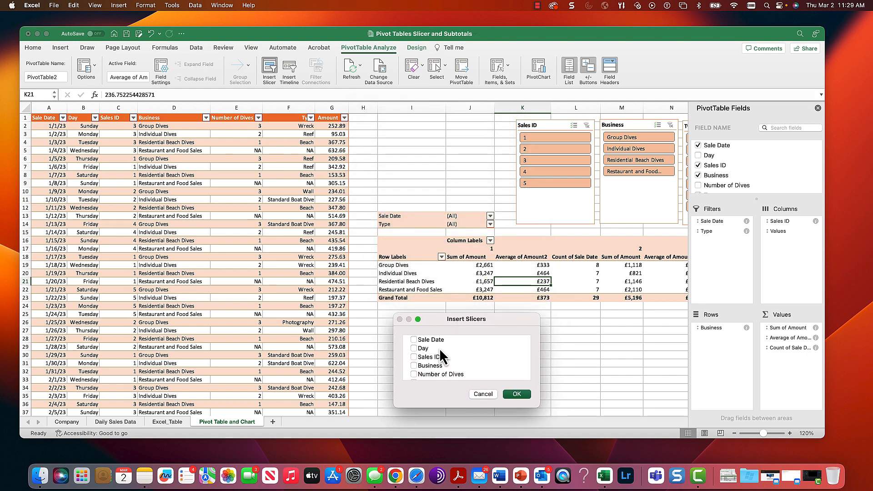
left_click(414, 348)
left_click(414, 366)
scroll(413, 365, "down", 3)
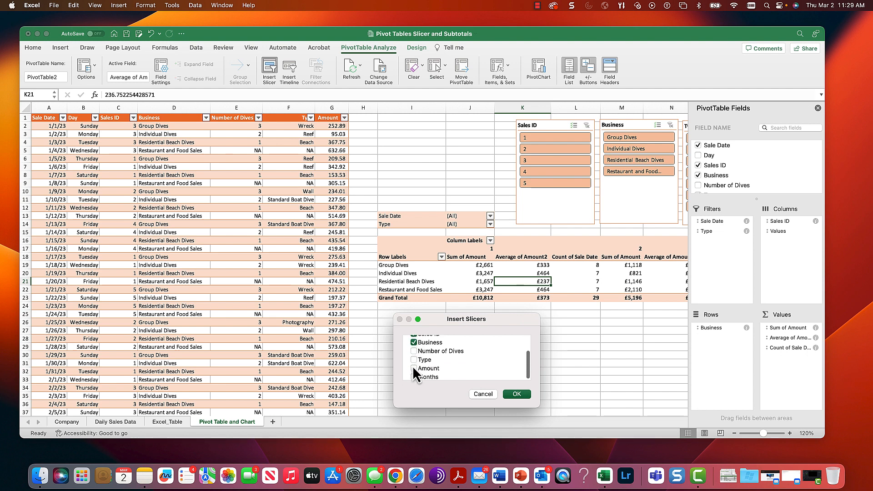
left_click(412, 360)
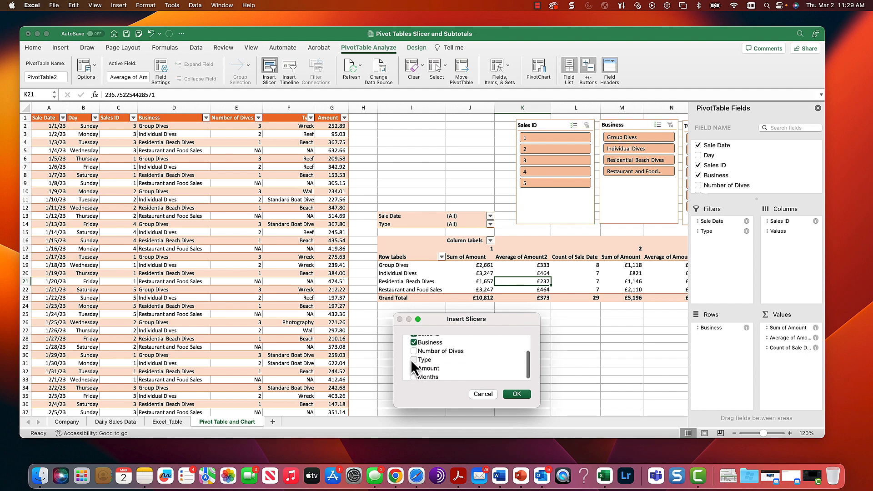
left_click(517, 394)
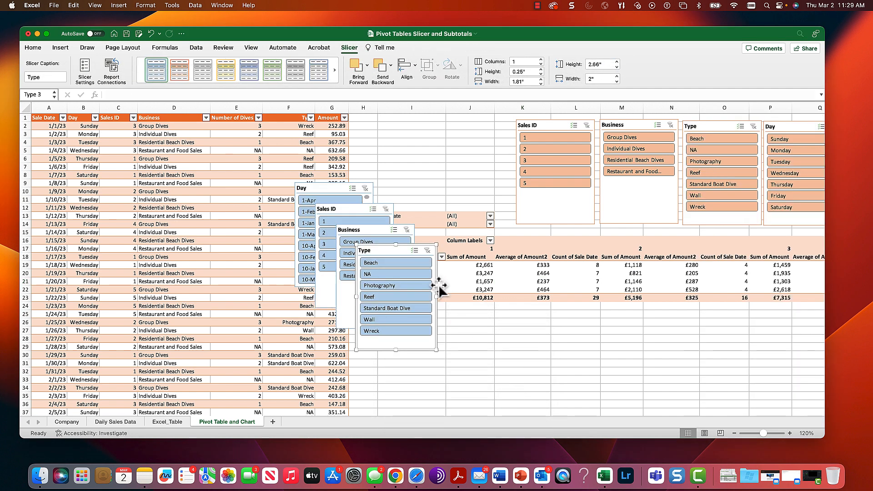
Line up the new PivotTable slicers in a row below the PivotTable in the order Type, Business, Sales ID, Day
left_click_drag(382, 250, 438, 318)
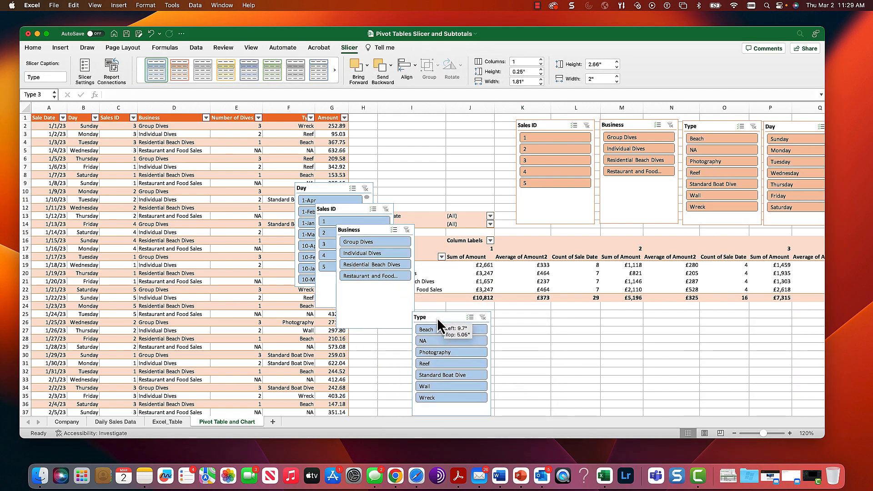
left_click_drag(378, 233, 537, 321)
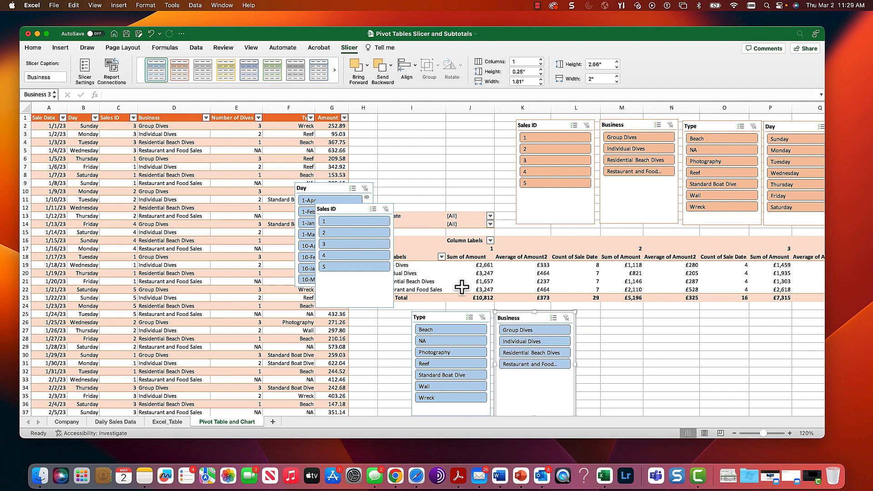
left_click_drag(351, 217, 613, 320)
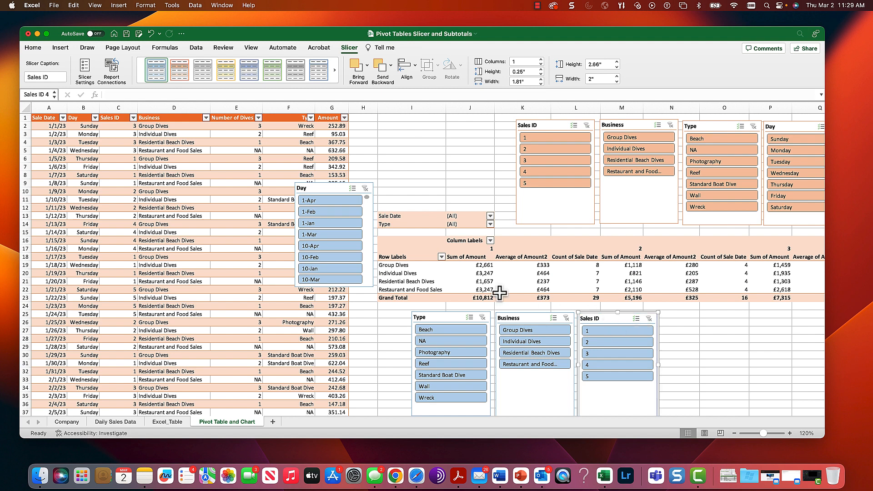
left_click_drag(328, 193, 693, 322)
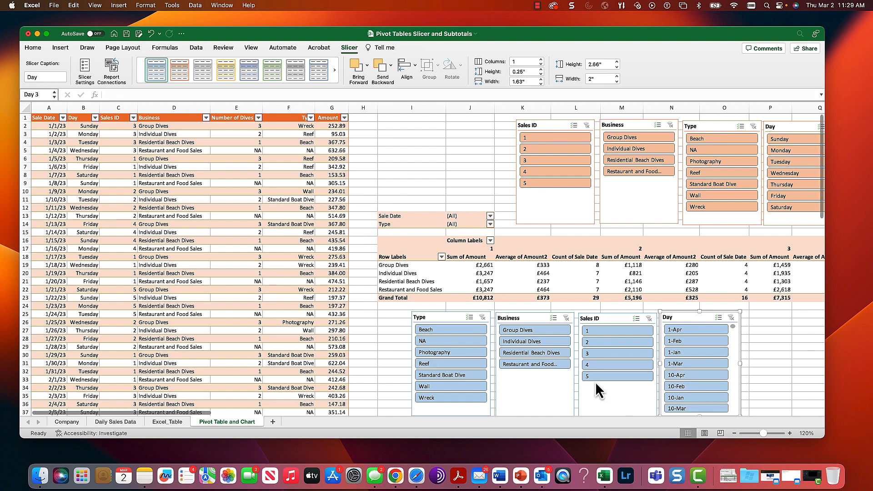
Filter the PivotTable to Wreck and to Group Dives in turn with its Type and Business slicers, clearing each filter
left_click(466, 398)
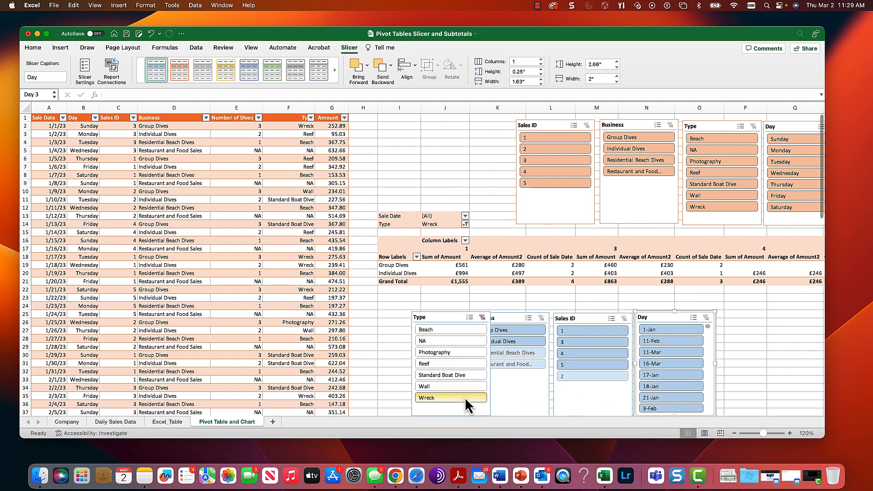
left_click(482, 317)
left_click(538, 331)
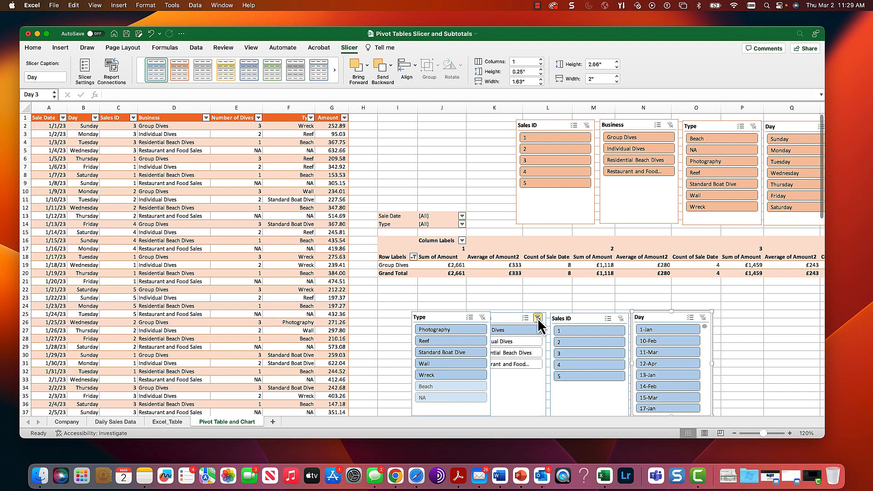
left_click(538, 318)
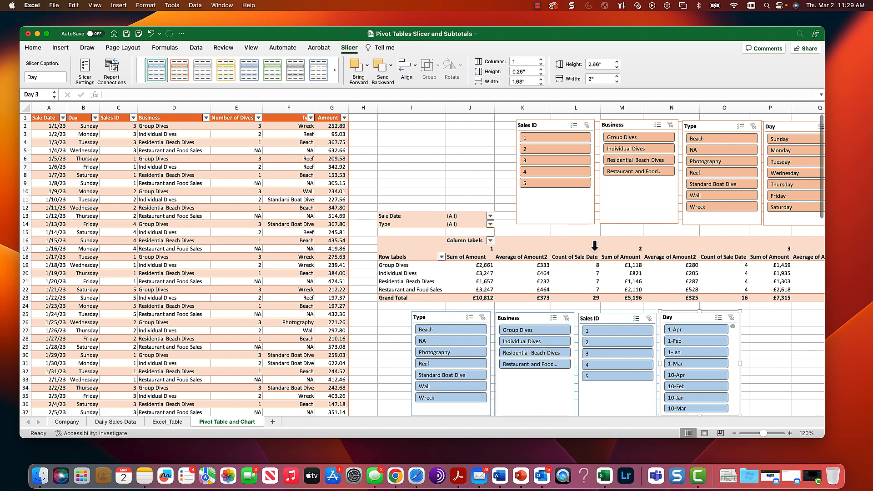
Delete the sales table's orange Sales ID, Business, Type and Day slicers above the PivotTable
left_click(549, 124)
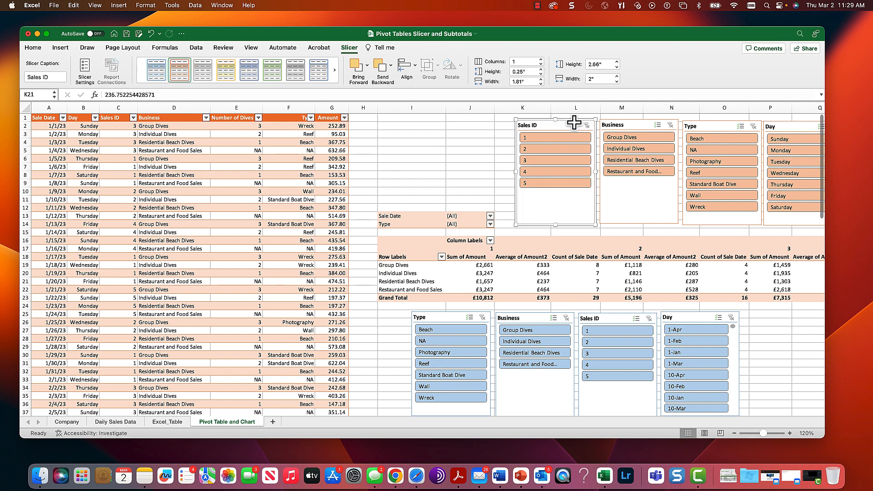
key("BackSpace")
left_click(616, 132)
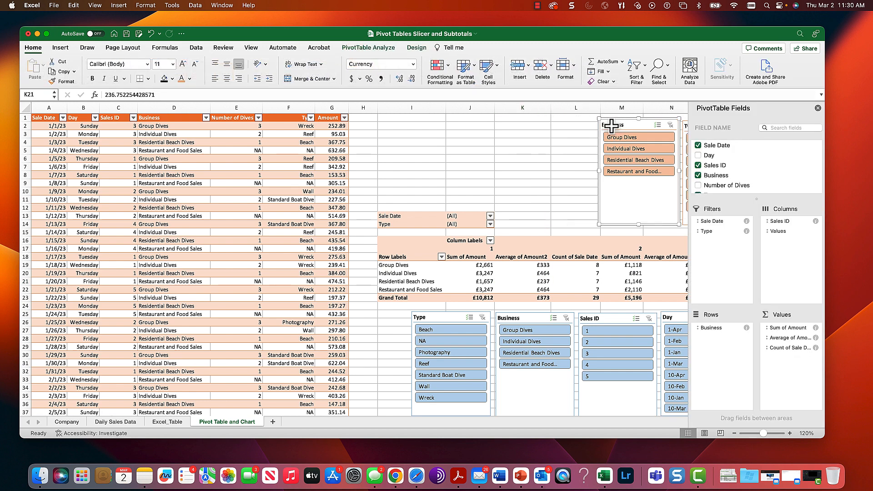
key("BackSpace")
left_click_drag(786, 116, 443, 128)
left_click(711, 124)
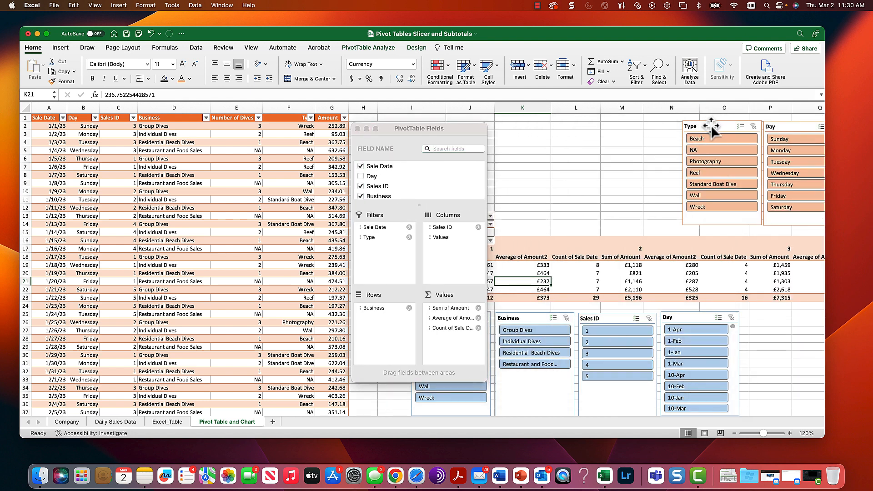
left_click(714, 128)
key("BackSpace")
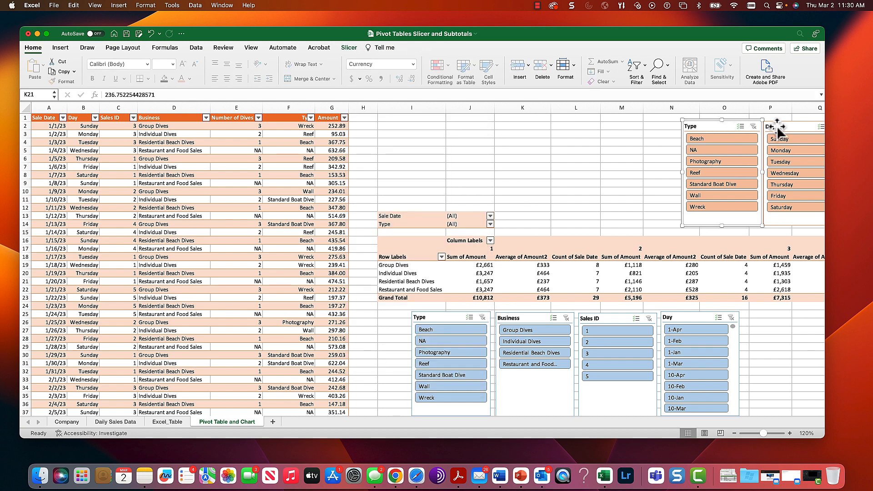
left_click(799, 127)
left_click(683, 142)
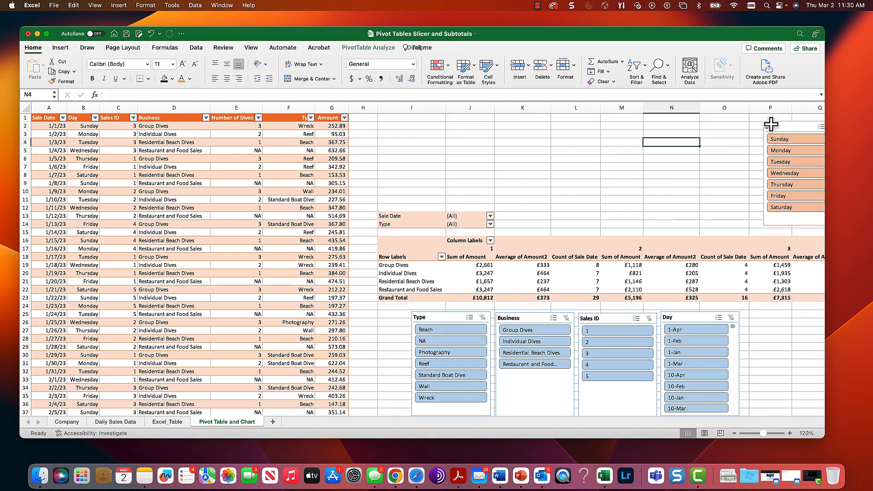
left_click(795, 126)
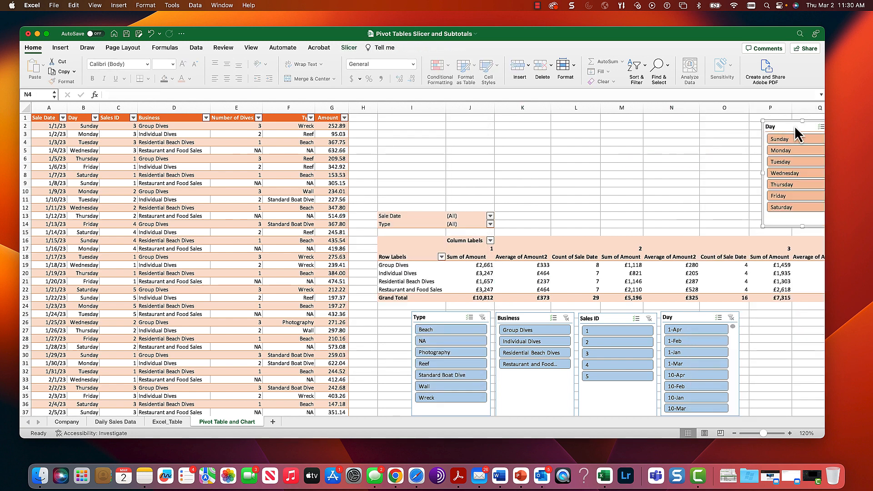
key("BackSpace")
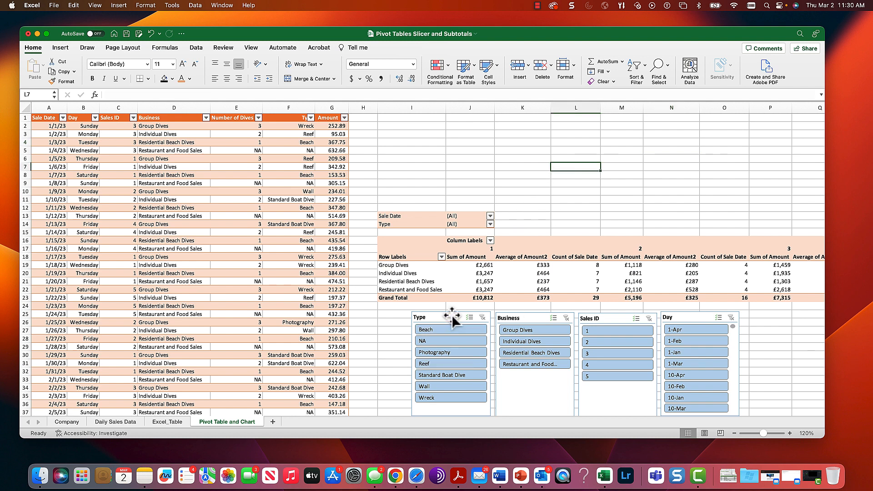
Apply the orange slicer style to the PivotTable's Type, Business, Sales ID and Day slicers
left_click(446, 317)
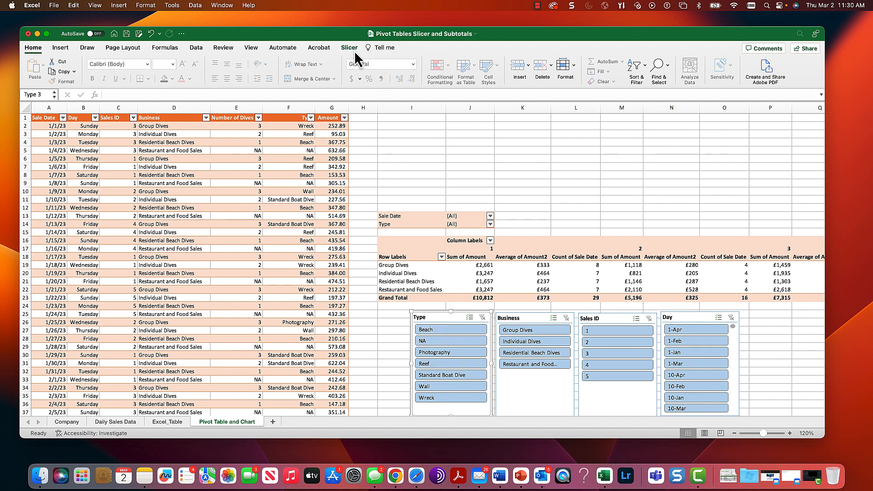
left_click(348, 48)
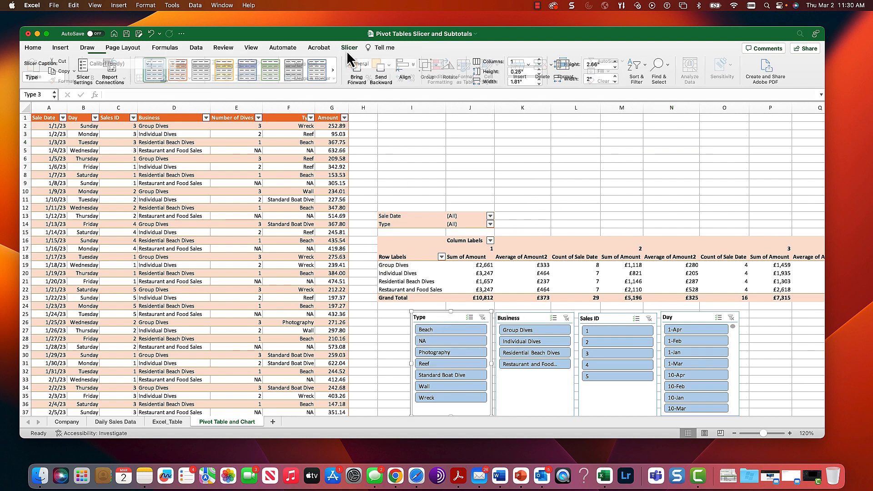
left_click(170, 67)
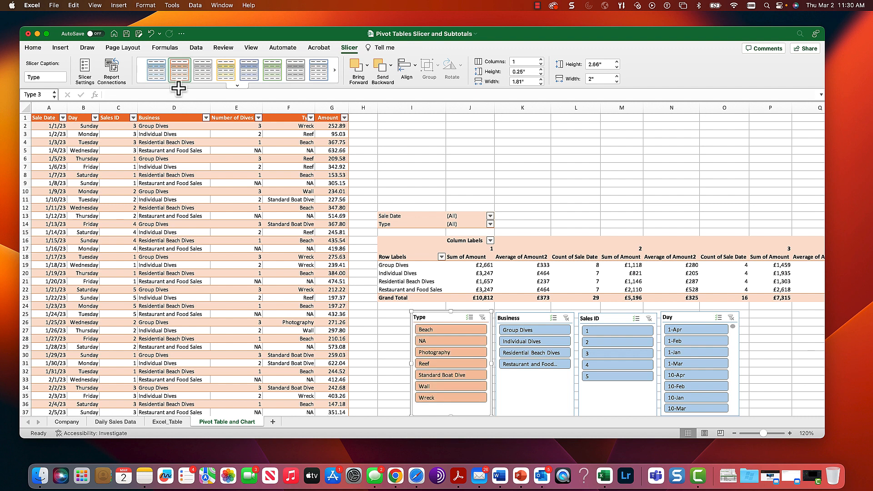
left_click(526, 322)
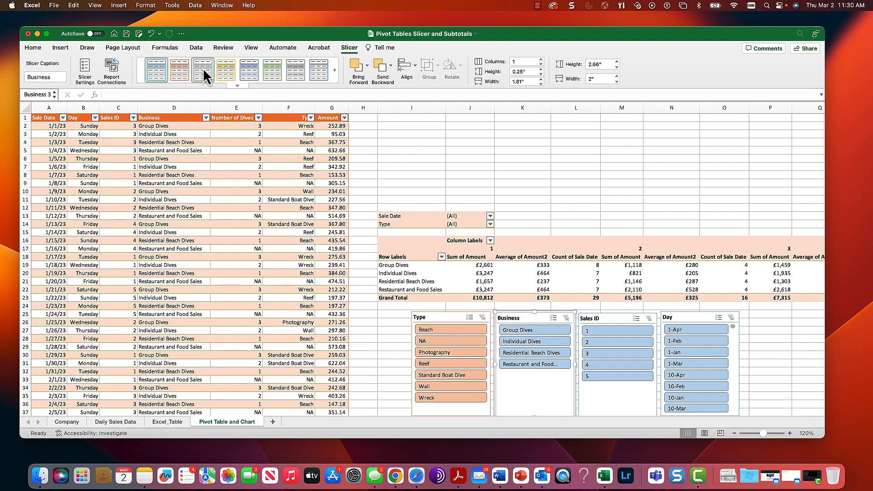
left_click(187, 65)
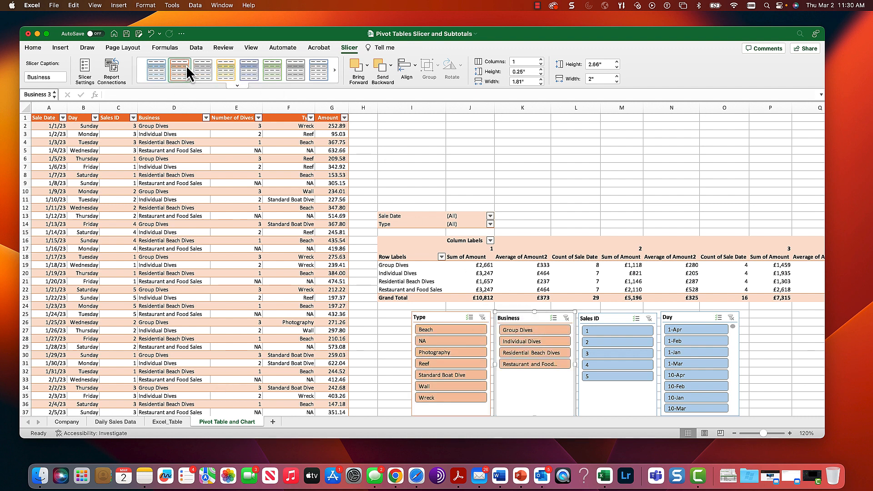
left_click(610, 321)
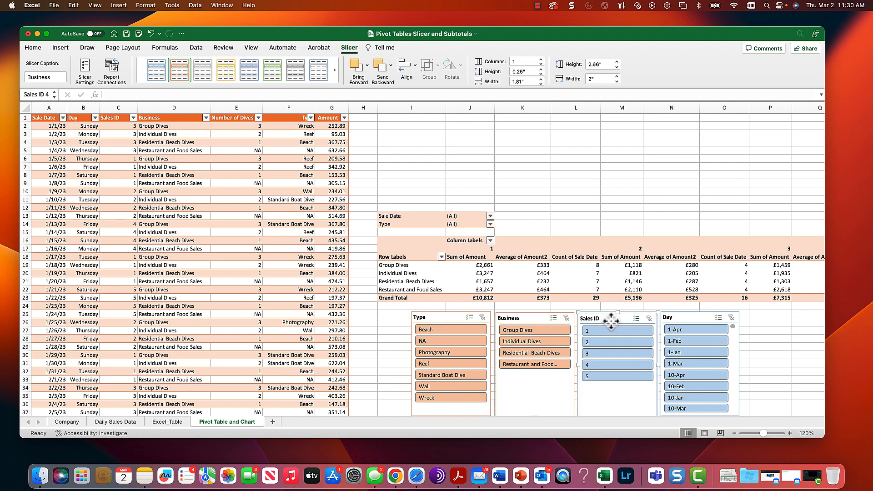
left_click(182, 77)
left_click(680, 317)
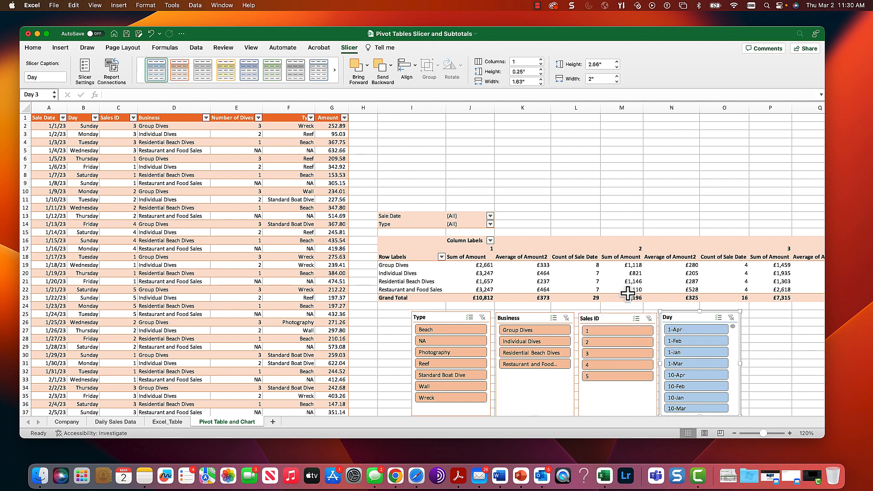
left_click(181, 73)
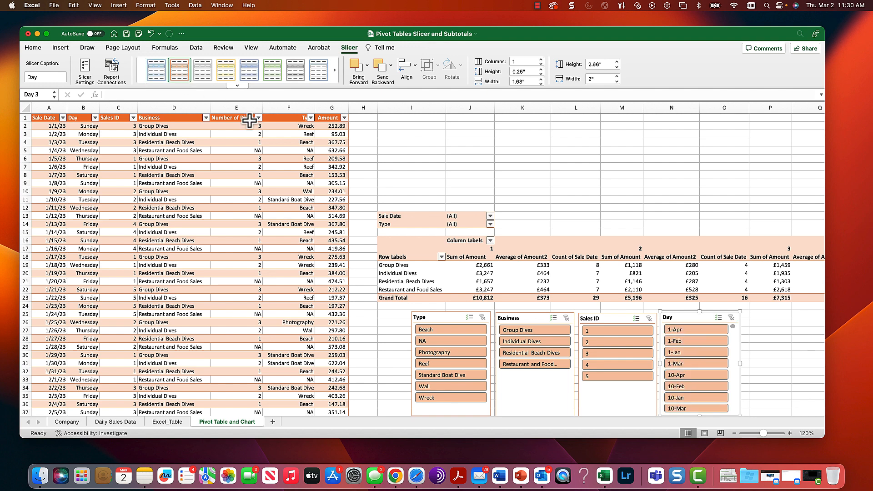
left_click(435, 167)
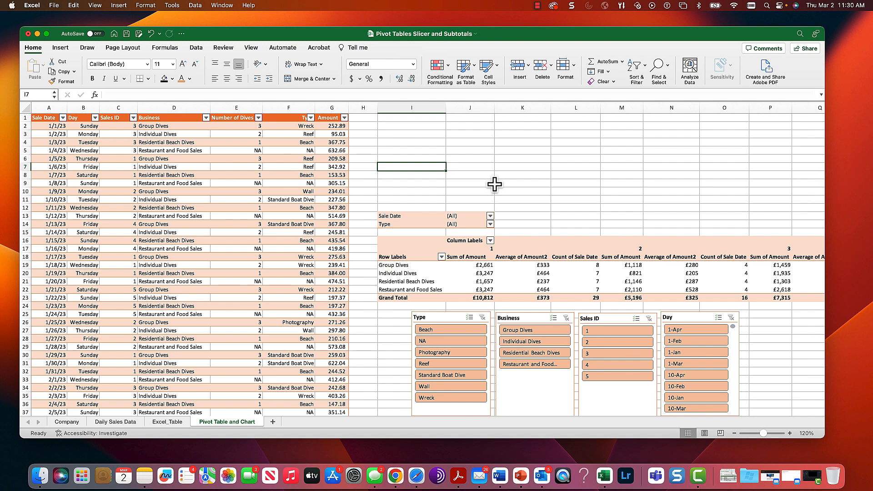
Create a copy of the Pivot Table and Chart sheet at the end of the workbook
right_click(225, 422)
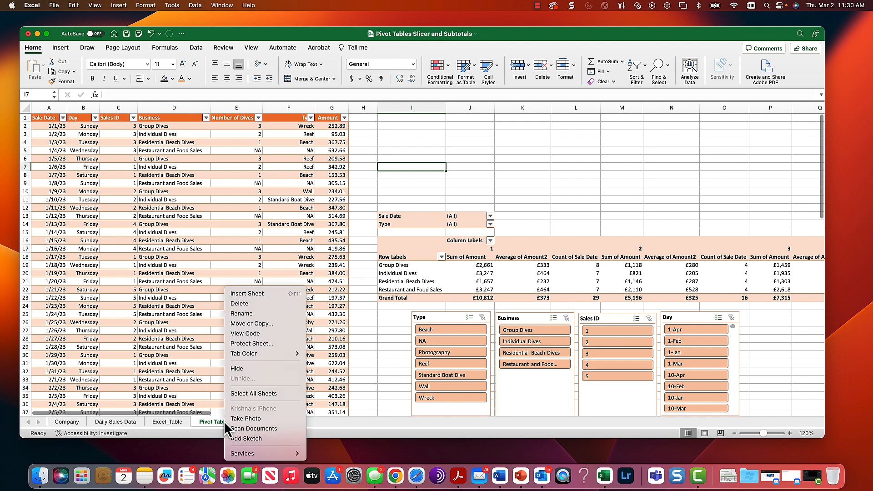
mouse_move(242, 356)
left_click(259, 324)
left_click(236, 374)
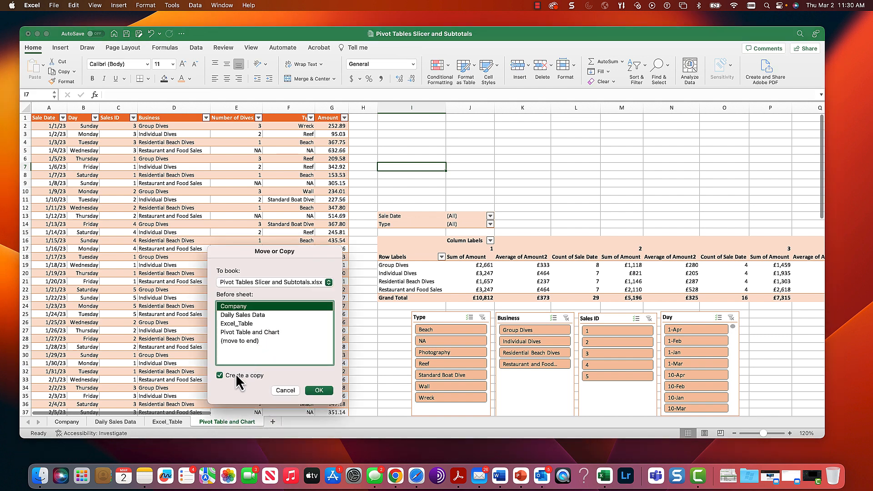
left_click(250, 342)
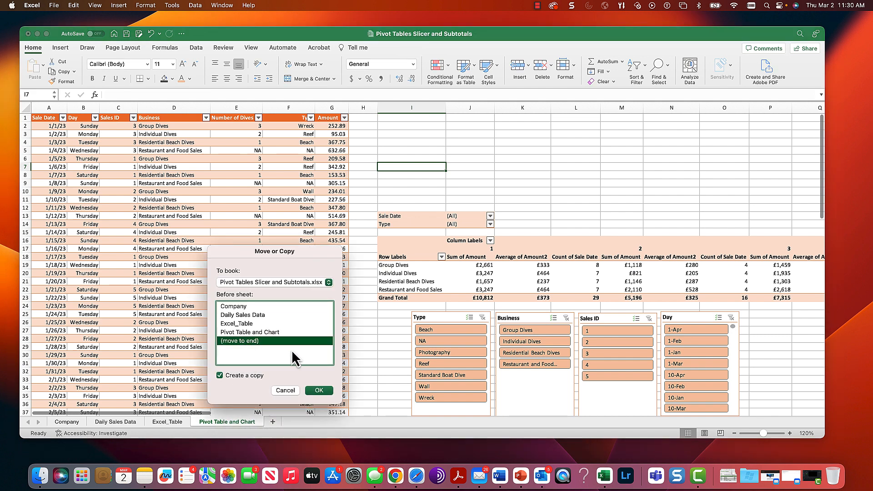
left_click(319, 390)
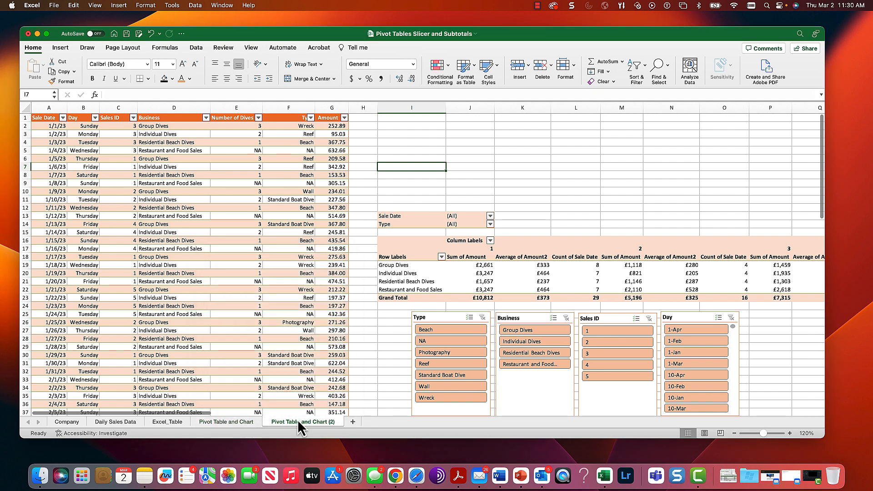
Rename the copied sheet as Subtotal
double_click(299, 422)
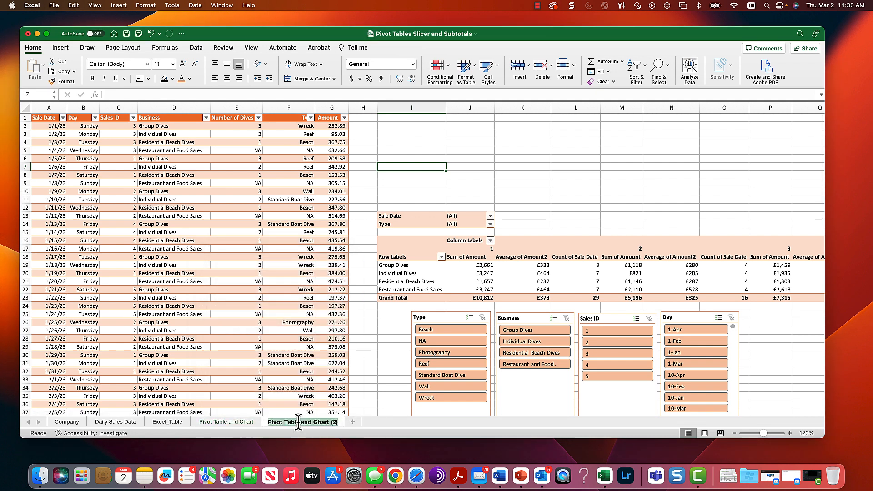
type("Sub")
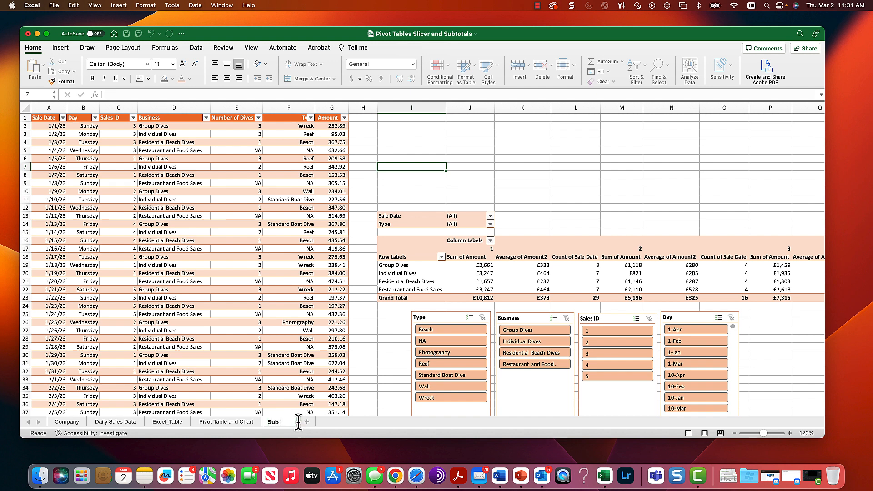
type("total")
key("Return")
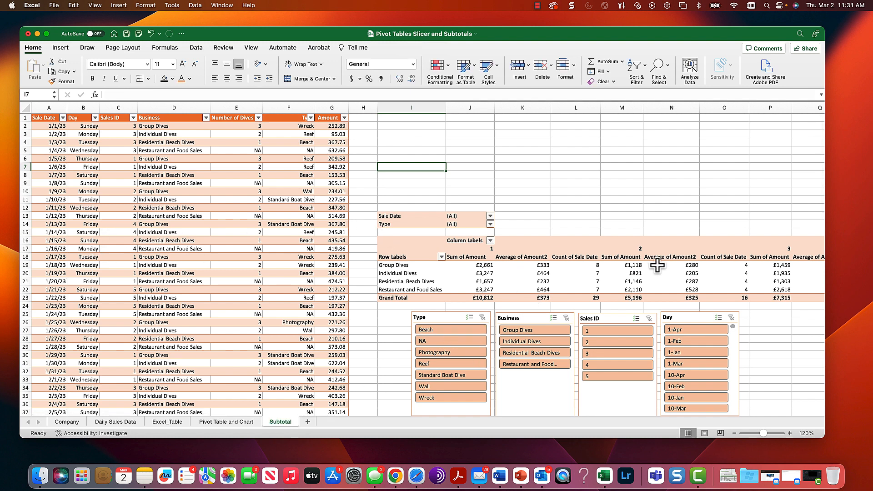
Clear the contents of columns I through AC on the Subtotal sheet to remove its PivotTable
left_click_drag(394, 109, 341, 109)
right_click(226, 108)
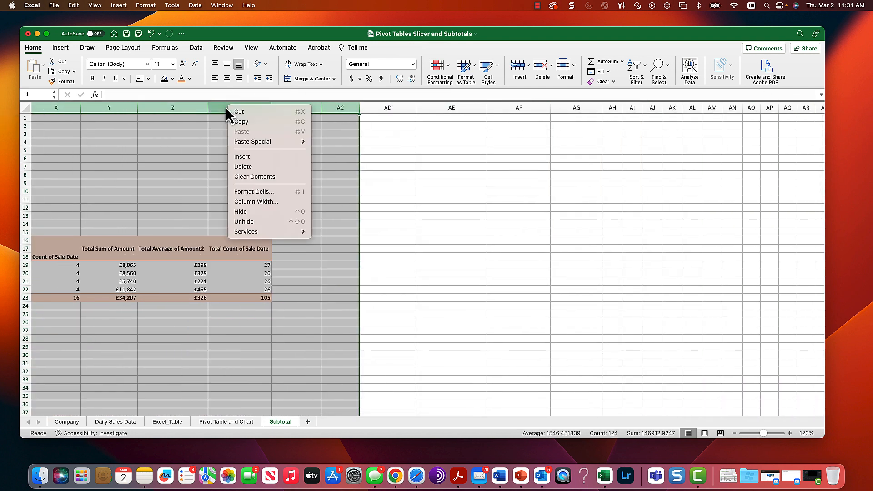
left_click(254, 177)
scroll(253, 171, "left", 10)
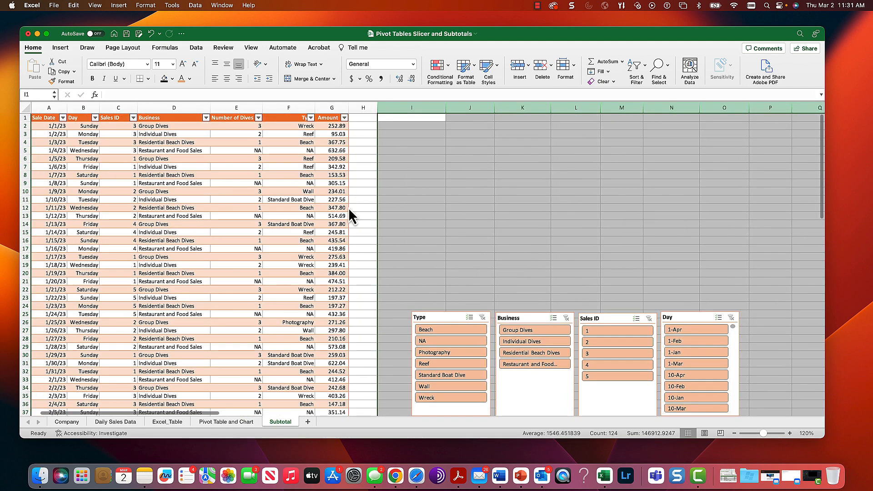
left_click(401, 200)
Delete the Type, Business, Sales ID and Day slicers from the Subtotal sheet
left_click(437, 318)
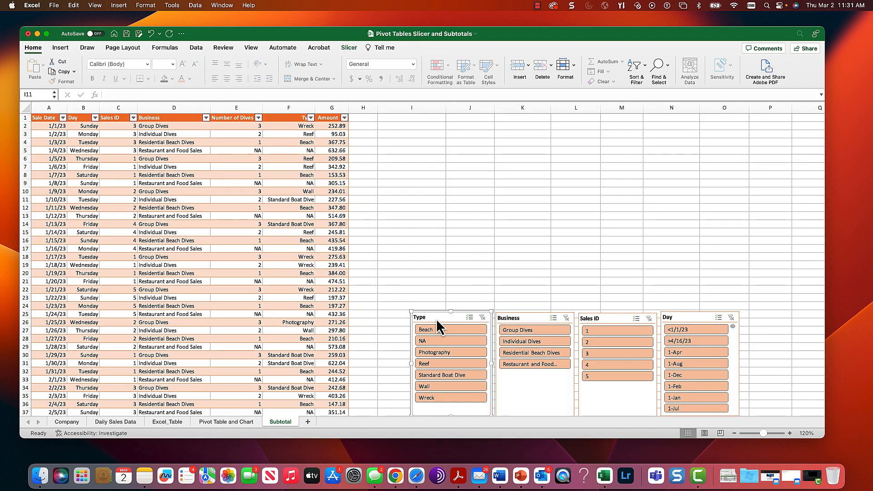
key("Delete")
key("Delete")
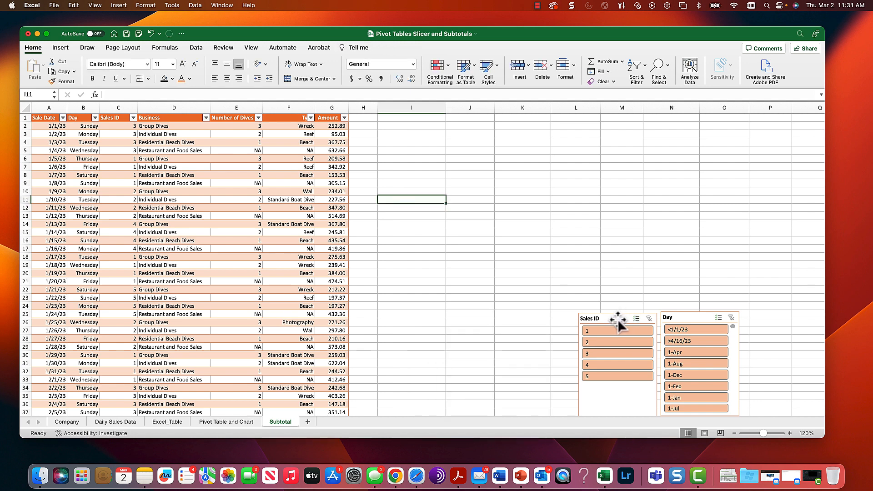
left_click(616, 319)
key("Delete")
left_click(682, 317)
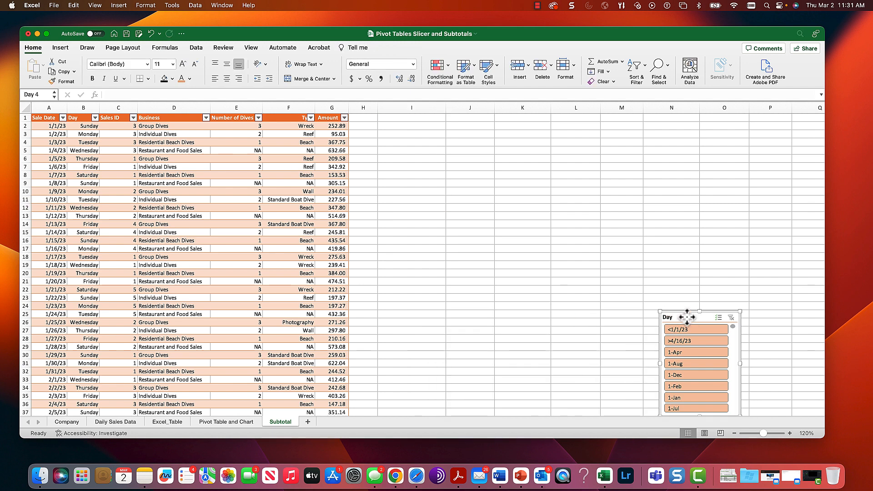
key("Delete")
Convert the sales table on the Subtotal sheet to a normal range
left_click(129, 186)
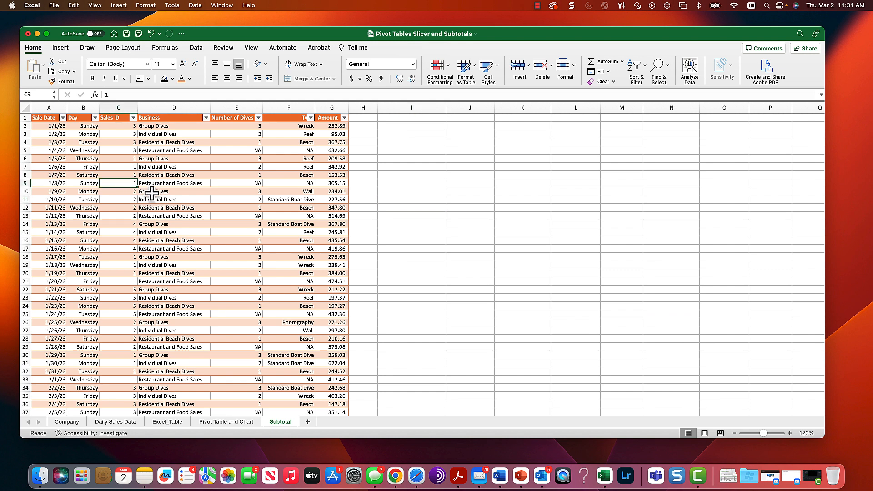
left_click(196, 48)
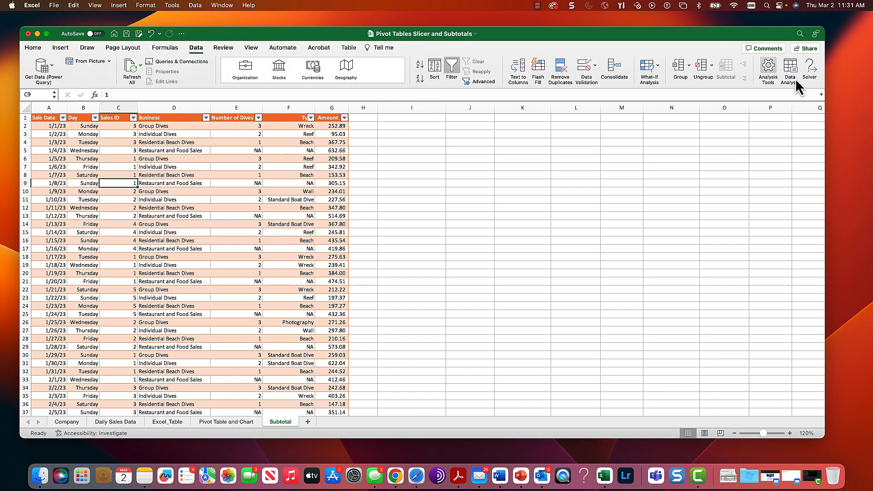
left_click(81, 177)
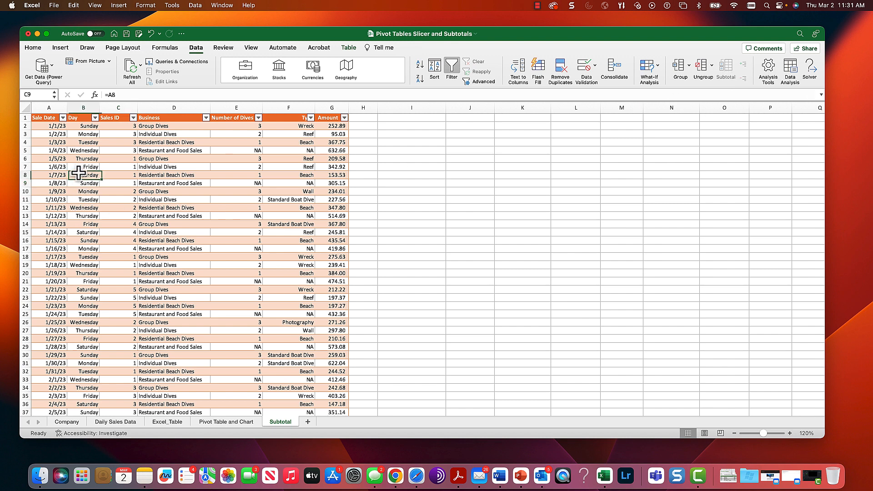
left_click(74, 144)
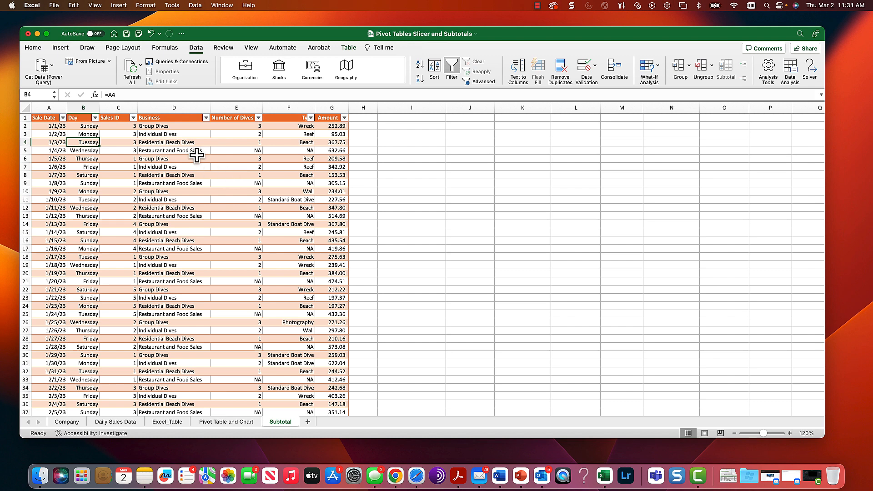
left_click(349, 48)
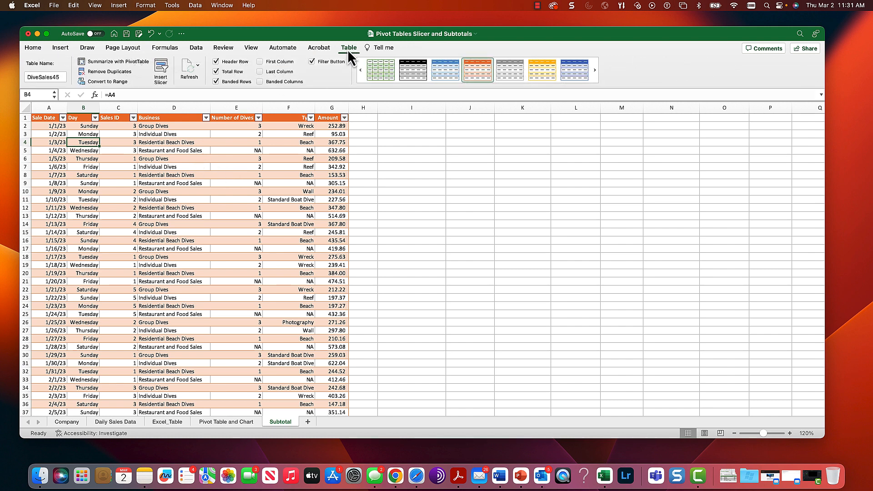
left_click(82, 83)
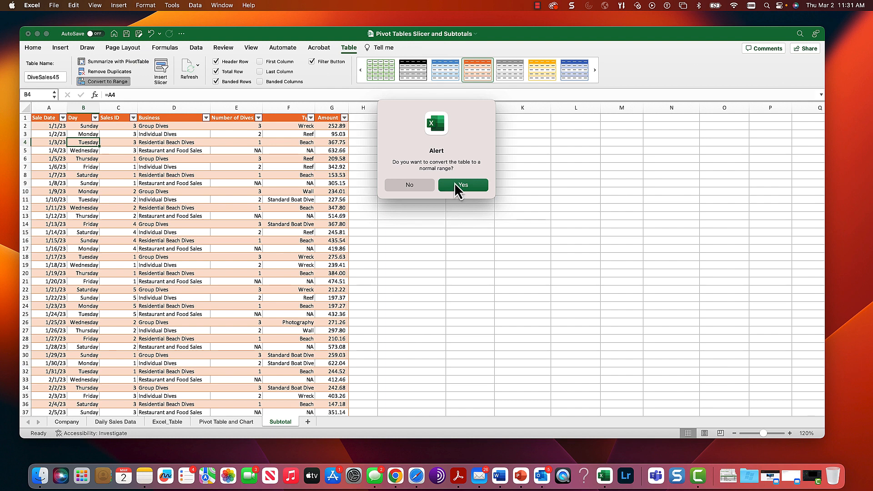
left_click(458, 184)
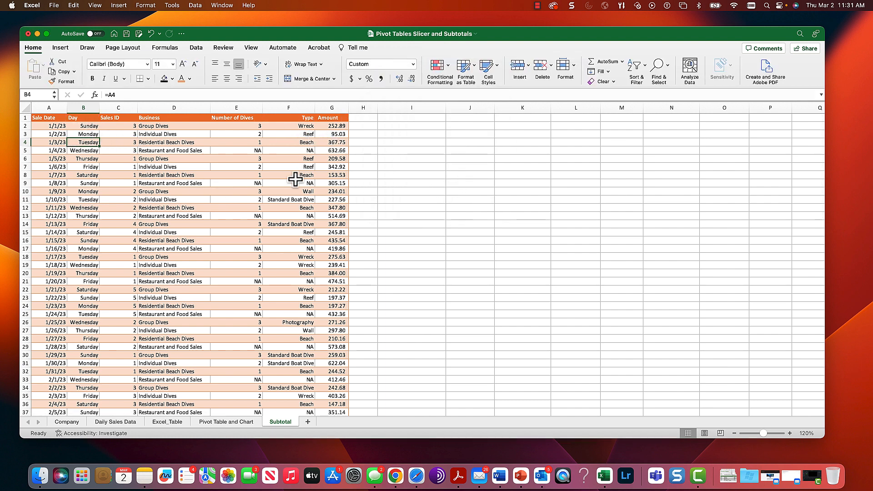
Sort the sales data by Sales ID from smallest to largest and check the sorted rows
left_click(50, 119)
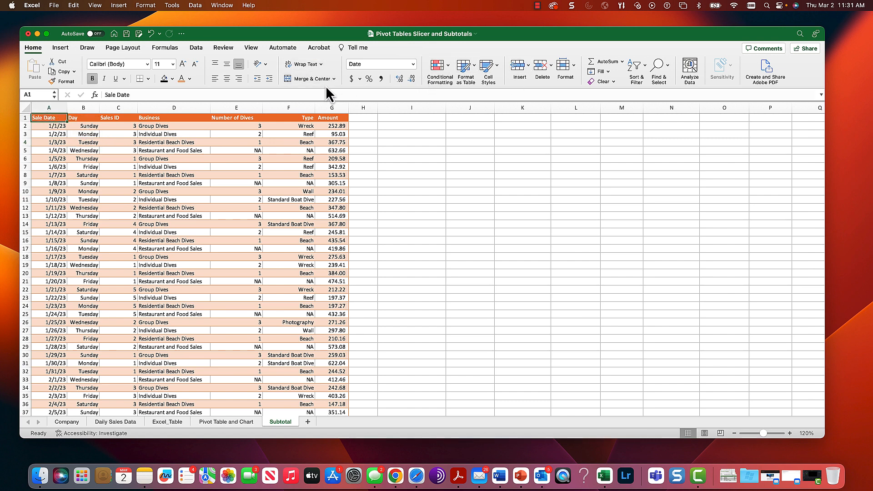
left_click(196, 48)
left_click(441, 69)
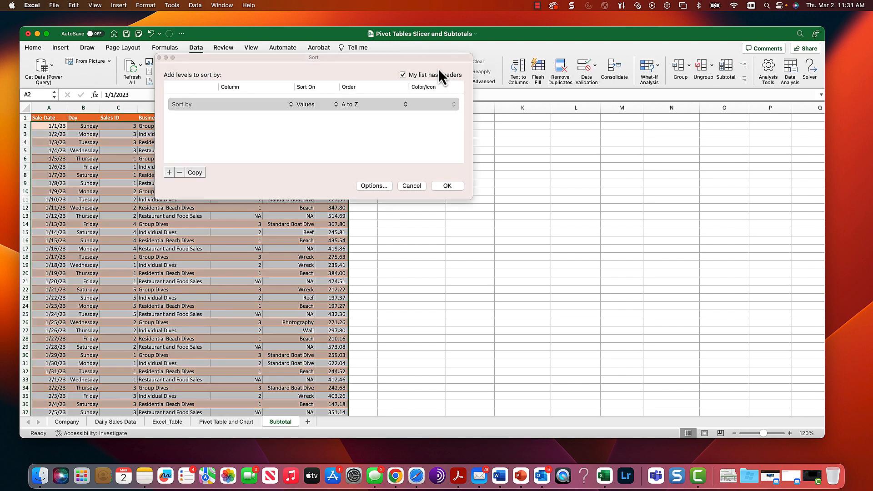
left_click(290, 105)
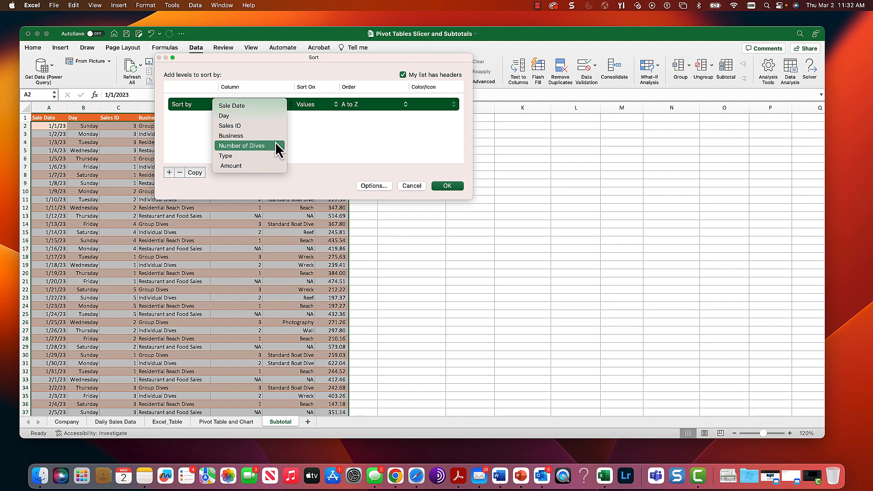
left_click(272, 126)
left_click(442, 187)
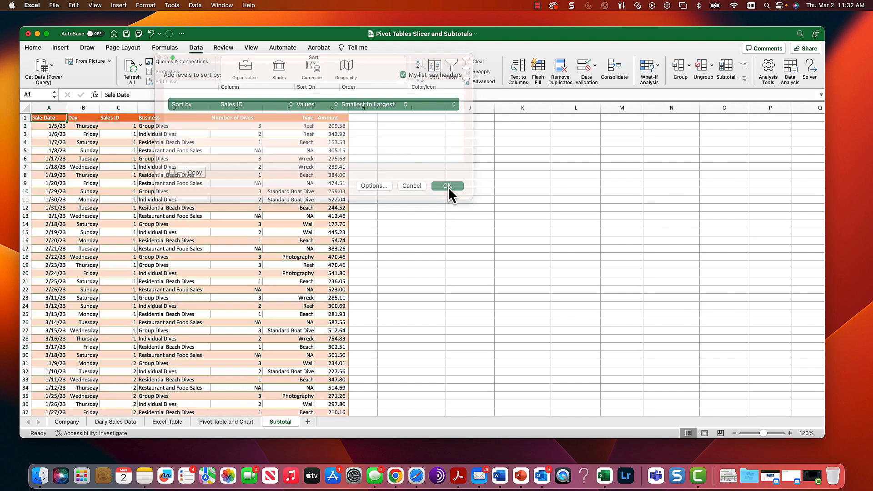
scroll(185, 195, "down", 5)
scroll(185, 196, "down", 8)
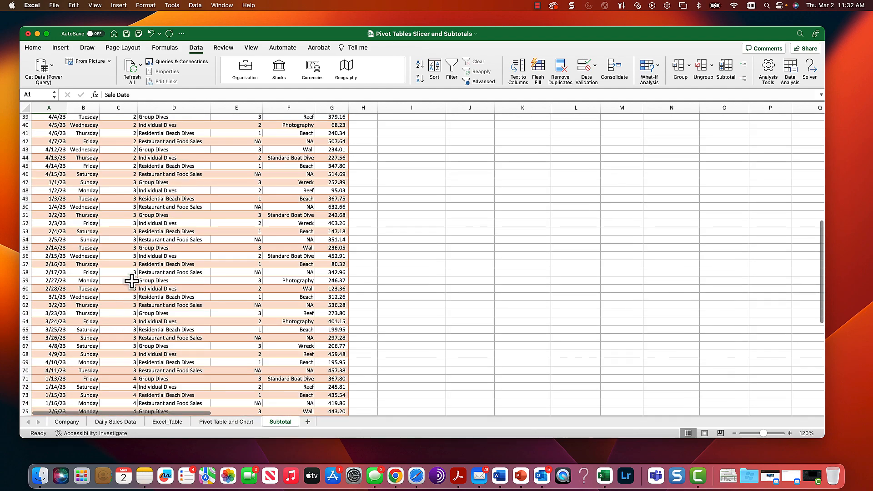
scroll(137, 282, "up", 10)
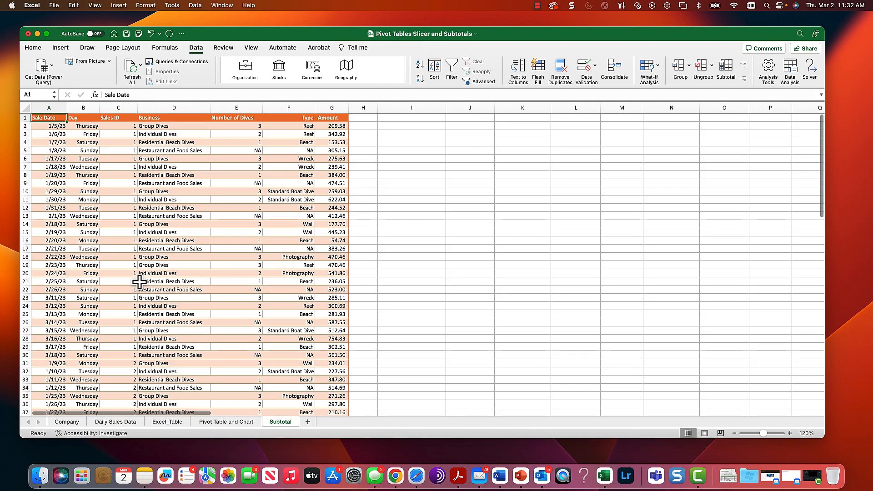
left_click(362, 107)
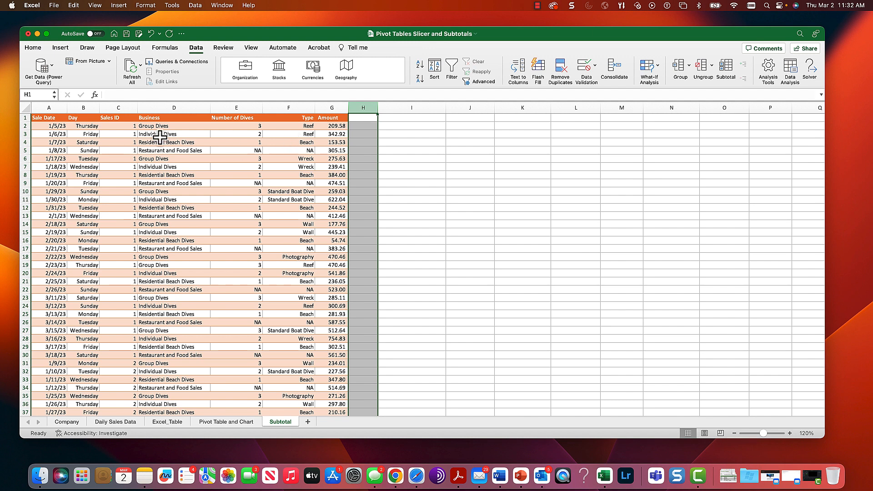
Remove the fill color from columns A through G of the sales data
left_click_drag(35, 107, 333, 107)
left_click(35, 47)
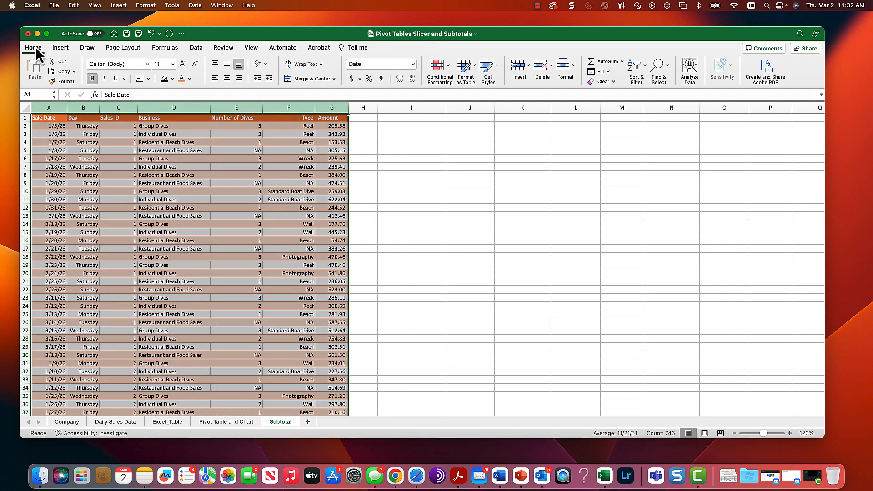
left_click(172, 79)
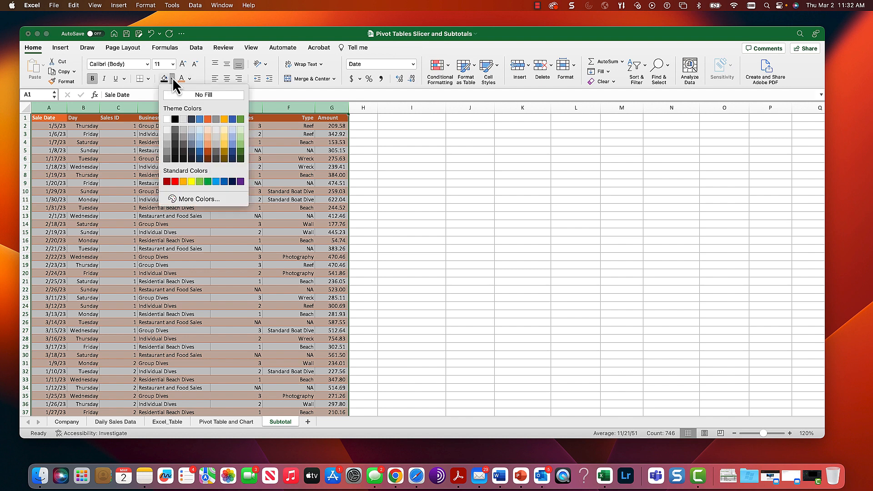
left_click(194, 95)
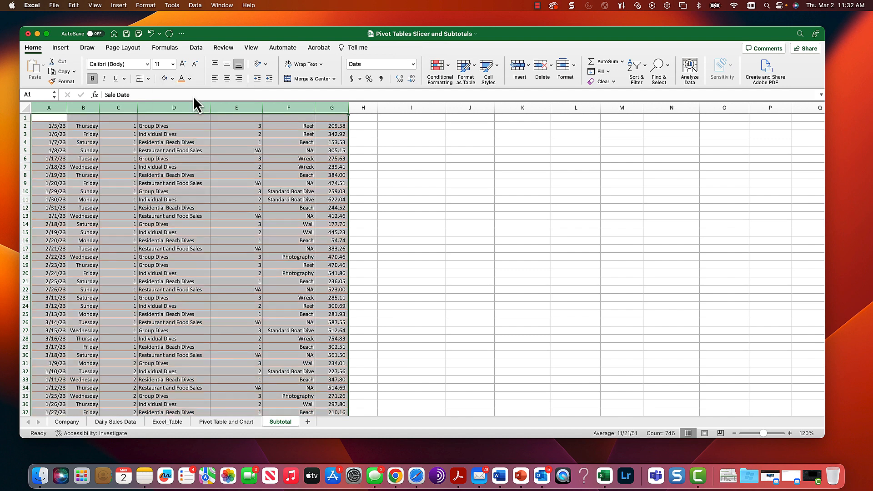
left_click(195, 176)
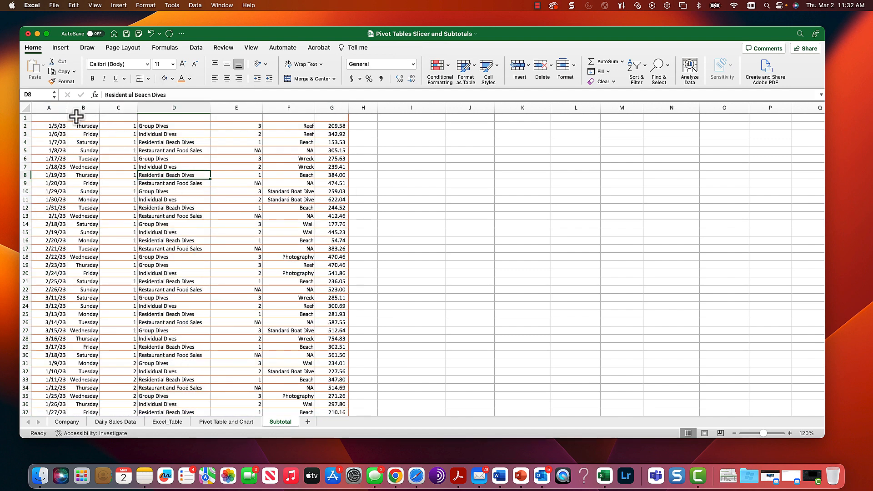
Set the font color of the header row A1:G1 to black
left_click(58, 118)
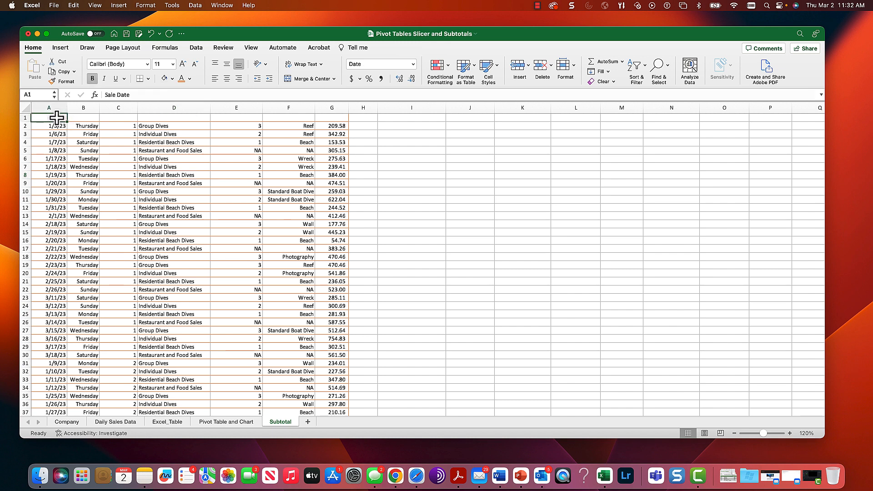
left_click_drag(58, 117, 336, 118)
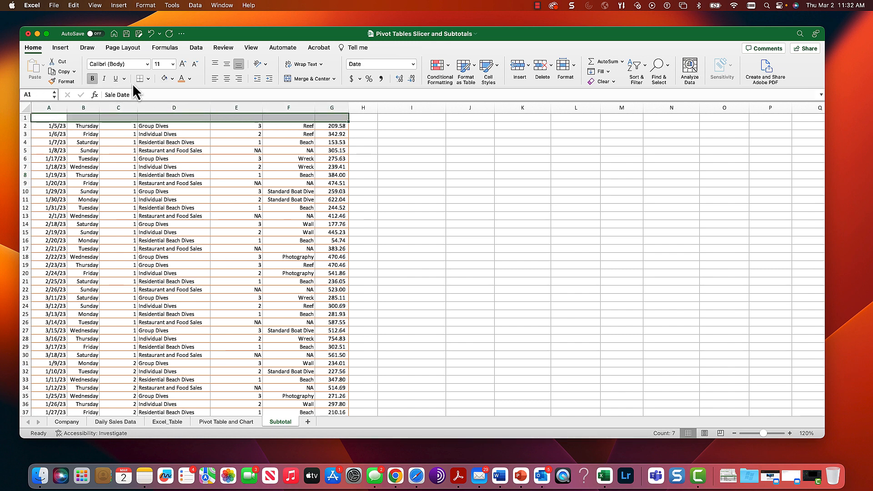
left_click(189, 79)
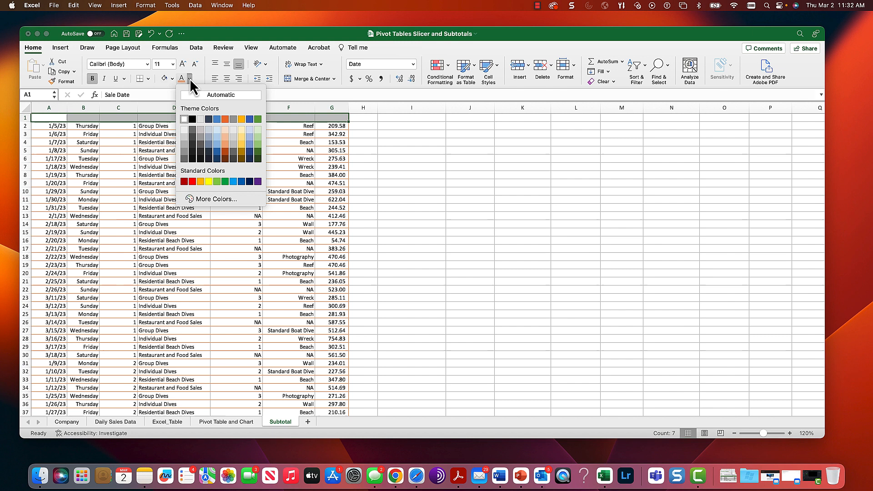
left_click(191, 117)
left_click(188, 133)
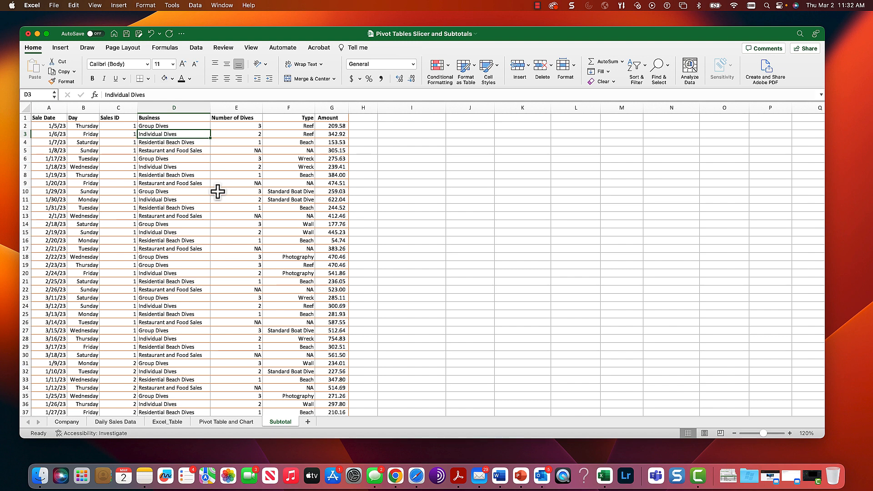
Rename the Subtotal sheet as Subtotal Type and Day
left_click(48, 119)
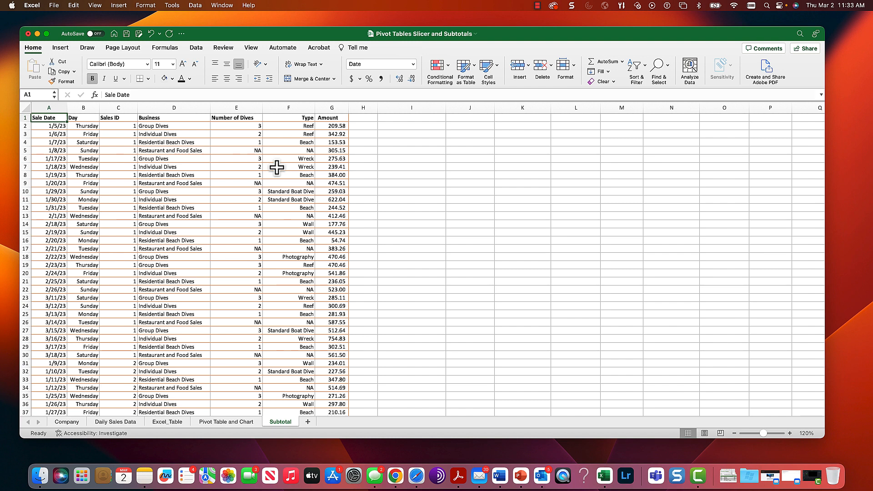
double_click(280, 422)
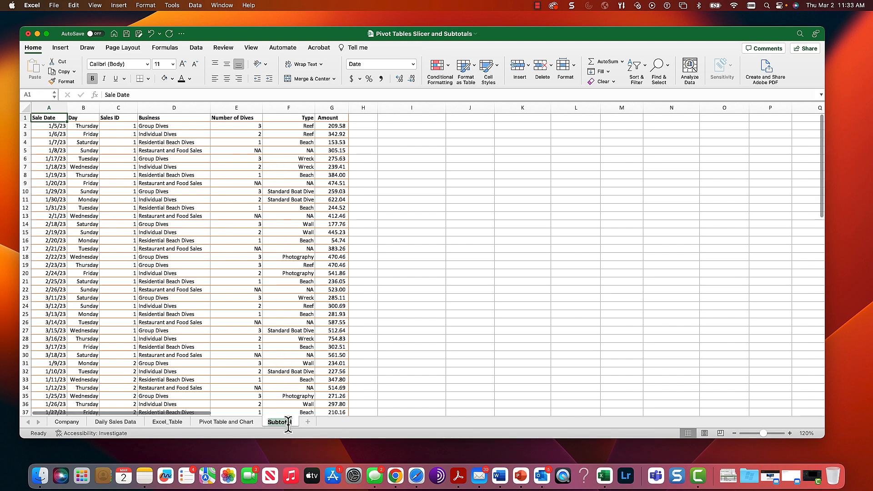
left_click(293, 423)
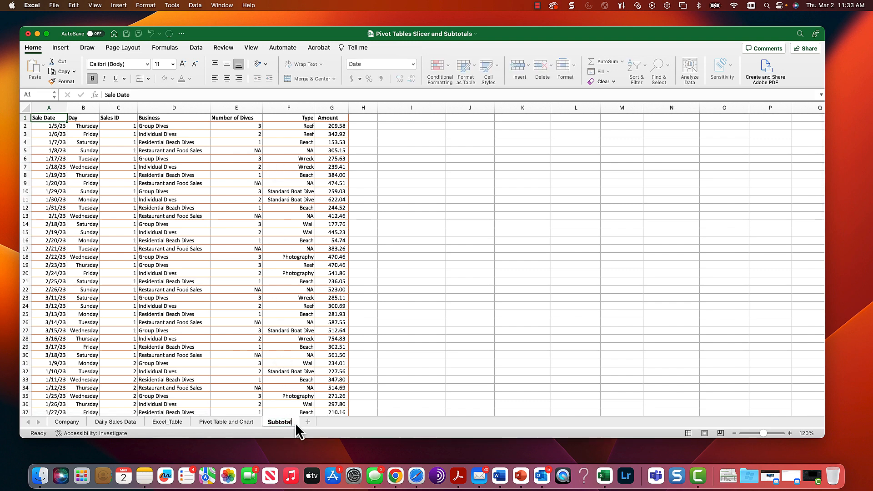
type("-")
key("BackSpace")
key("BackSpace")
type("Type and Day")
key("Return")
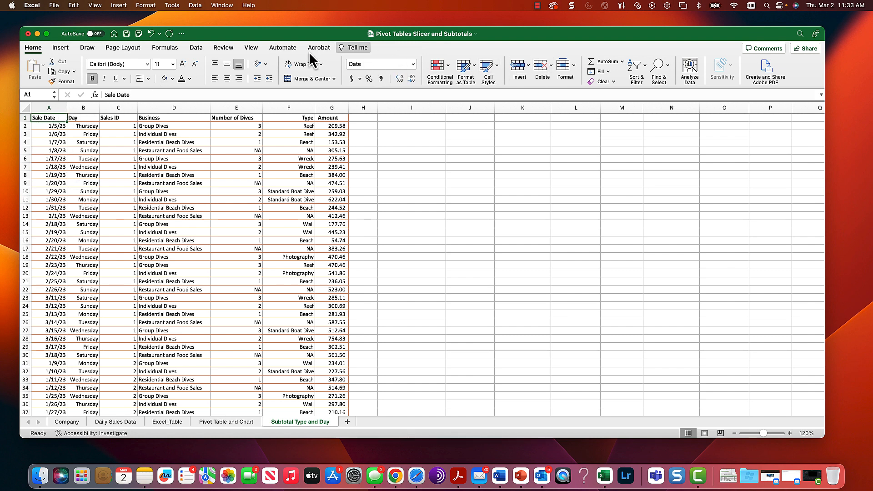
Subtotal the sales data at each change in Type with the Sum of Amount, without replacing current subtotals
left_click(196, 46)
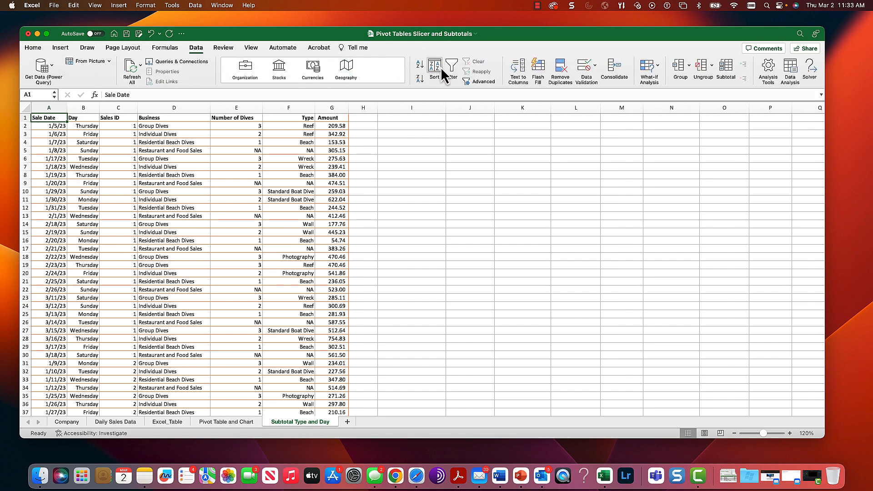
left_click(725, 68)
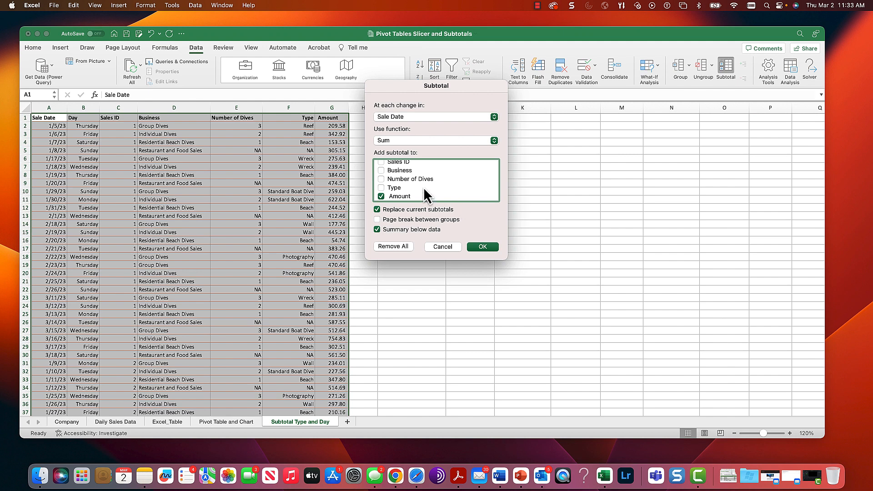
left_click(422, 116)
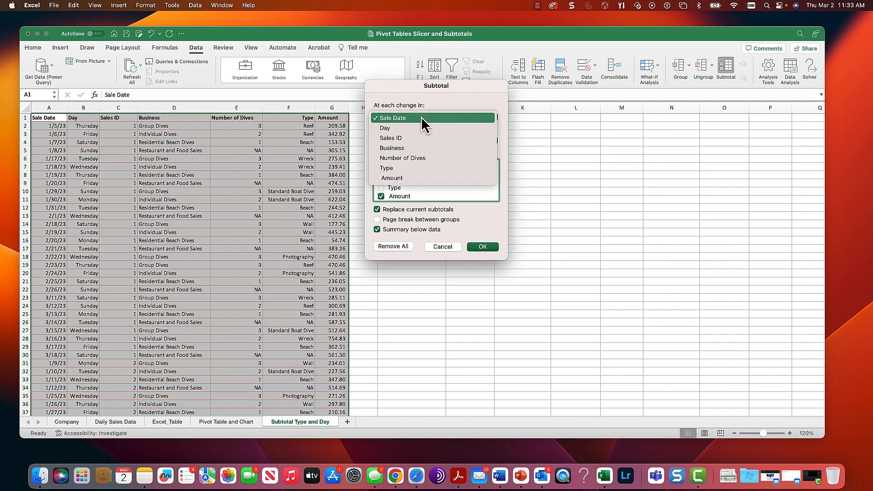
left_click(413, 167)
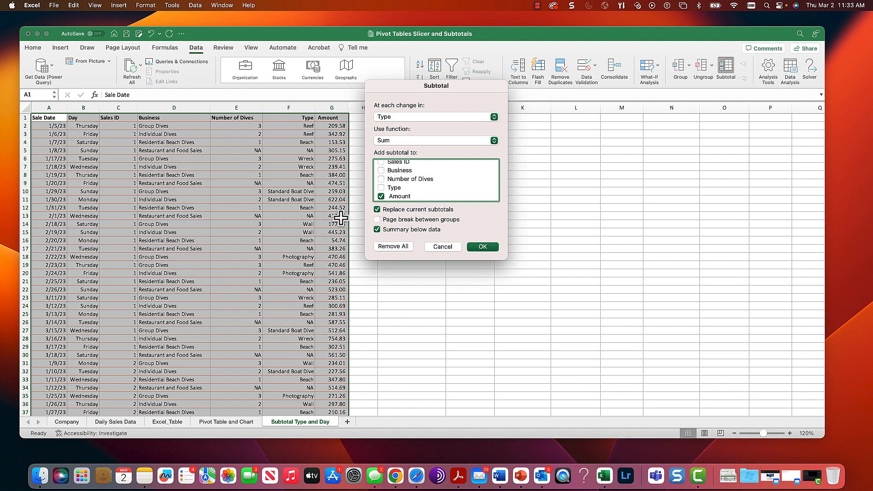
left_click(379, 210)
left_click(483, 246)
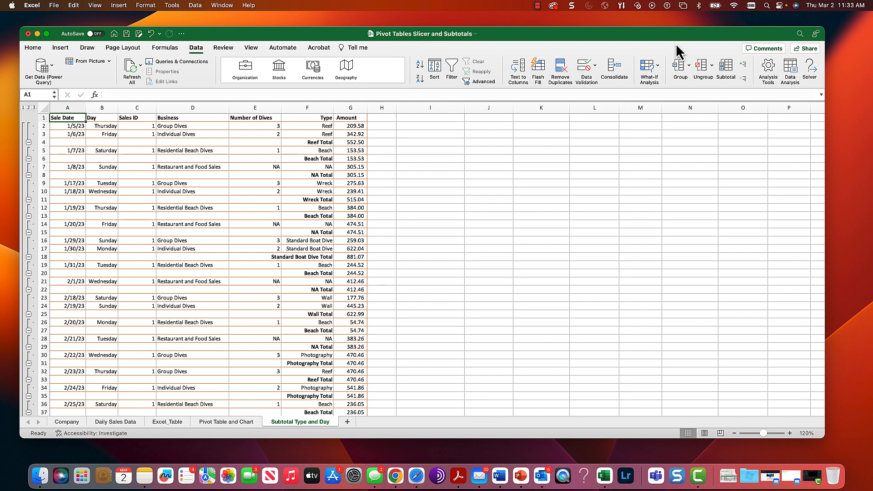
Remove all subtotals from the sales data
left_click(727, 68)
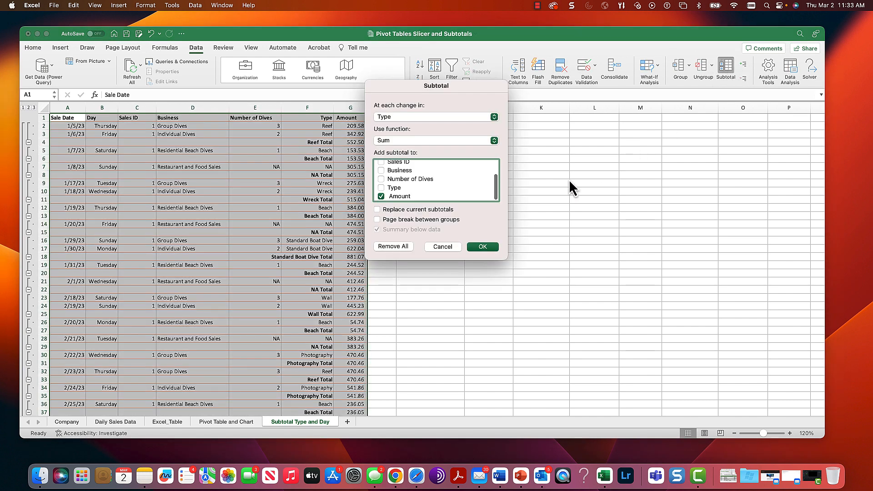
left_click(386, 245)
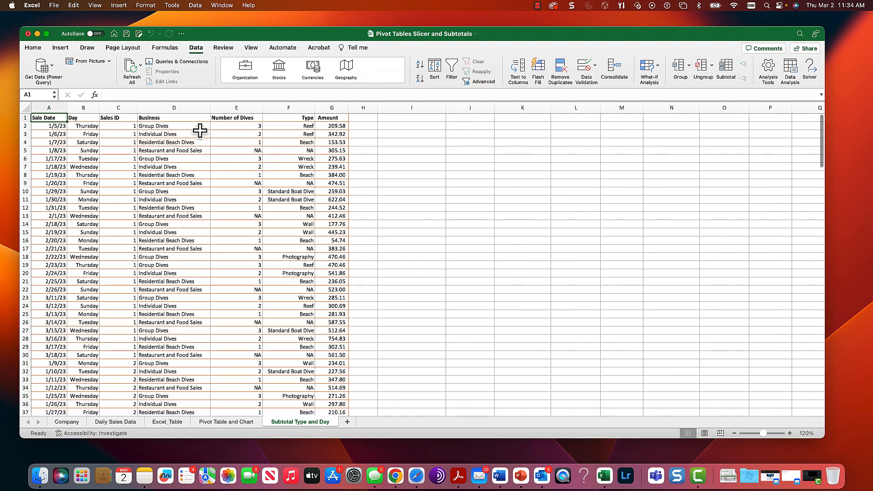
Set up a sort of the sales data by Type from A to Z, with Day from oldest to newest as second level
left_click(441, 70)
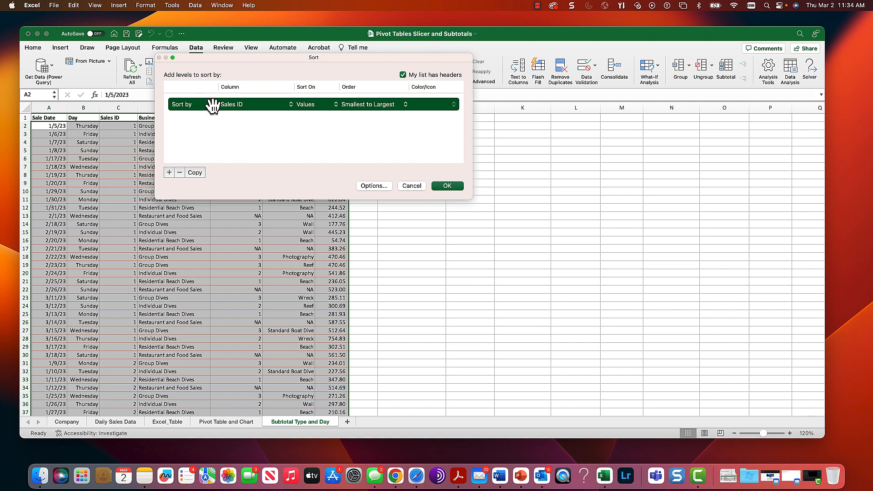
left_click(290, 106)
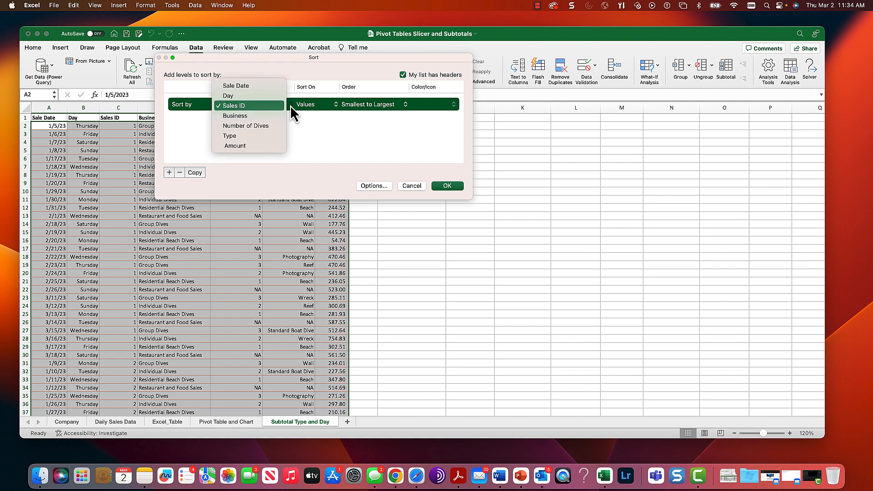
left_click(242, 137)
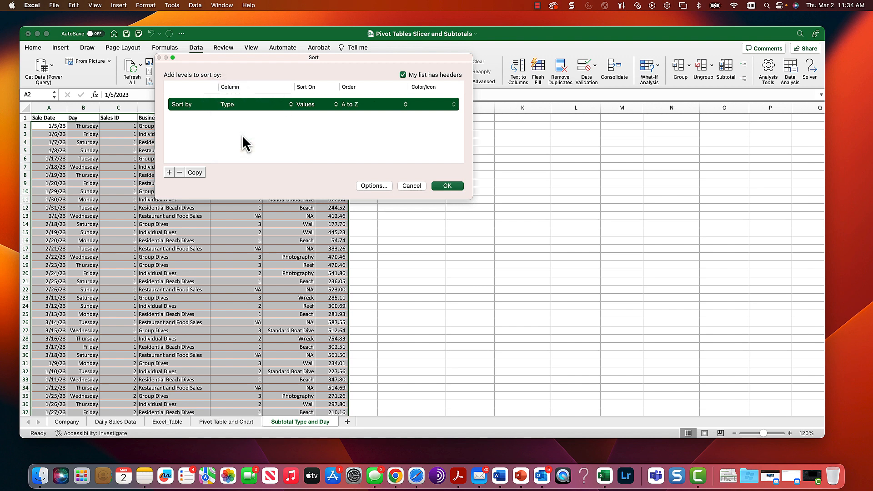
left_click(169, 173)
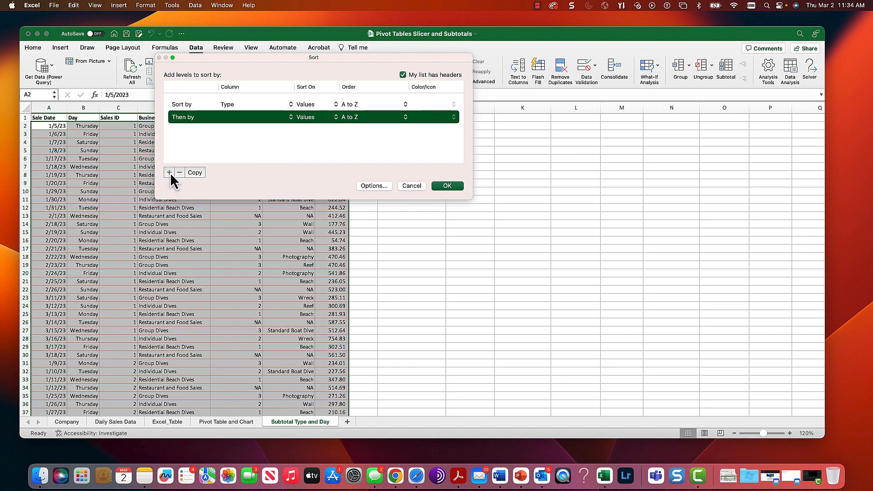
left_click(287, 117)
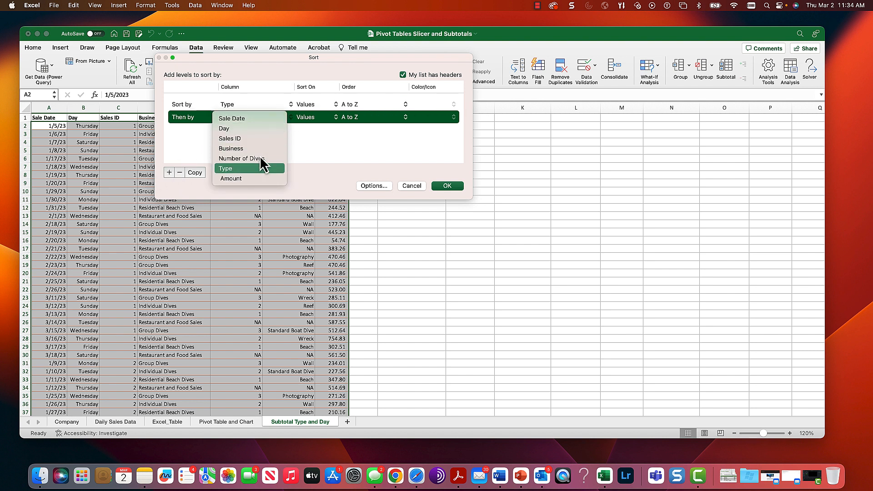
left_click(251, 129)
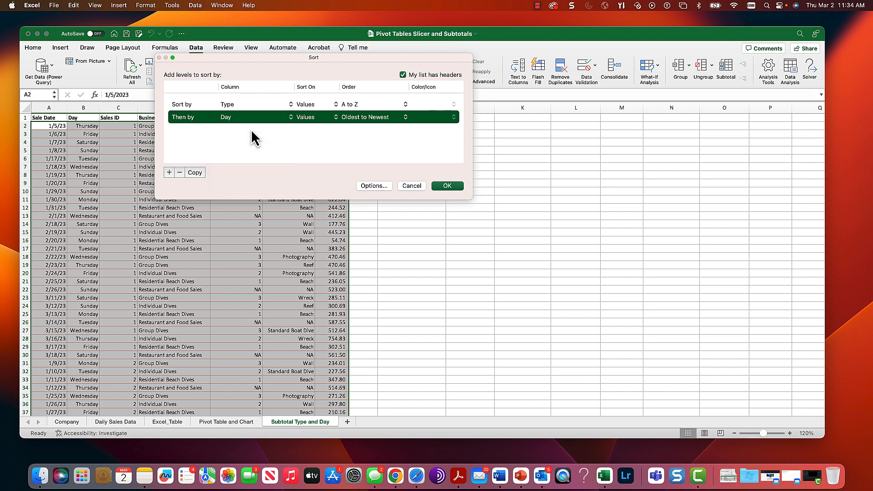
left_click(291, 117)
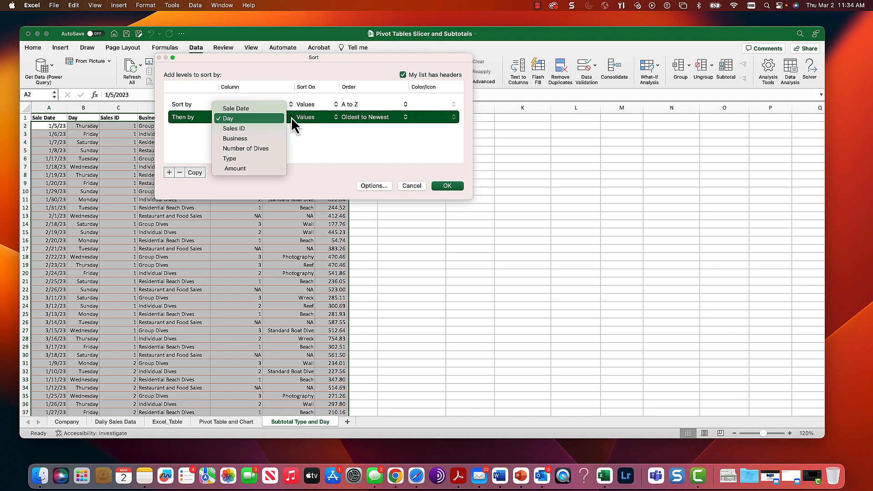
left_click(291, 118)
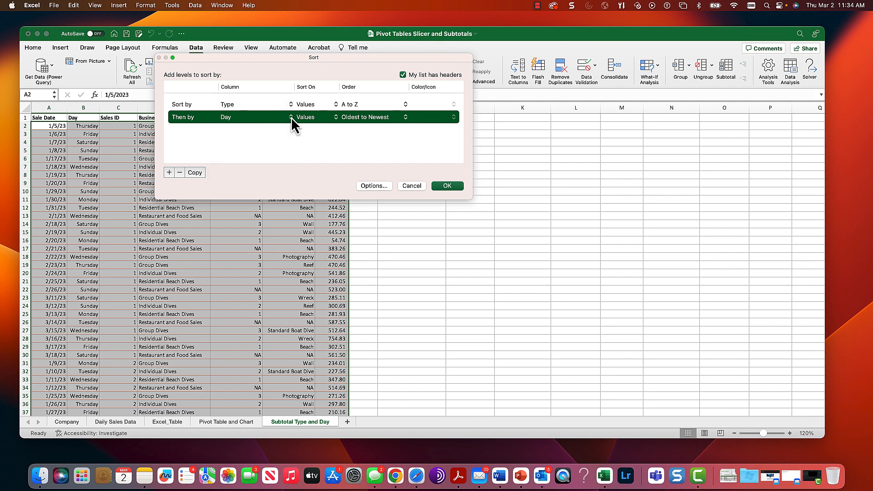
left_click(406, 118)
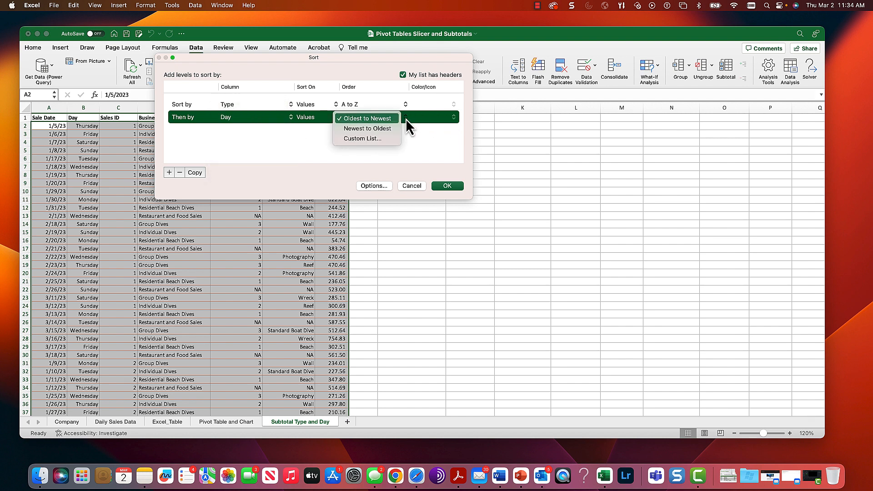
left_click(386, 136)
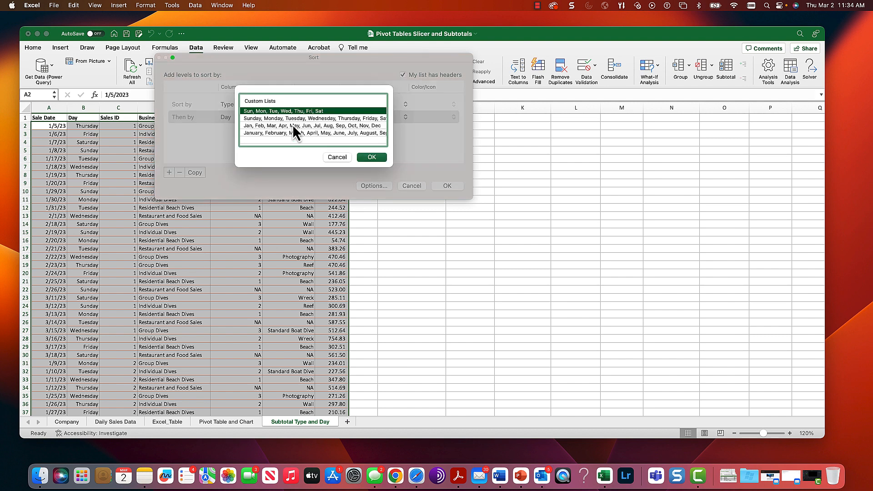
left_click(337, 157)
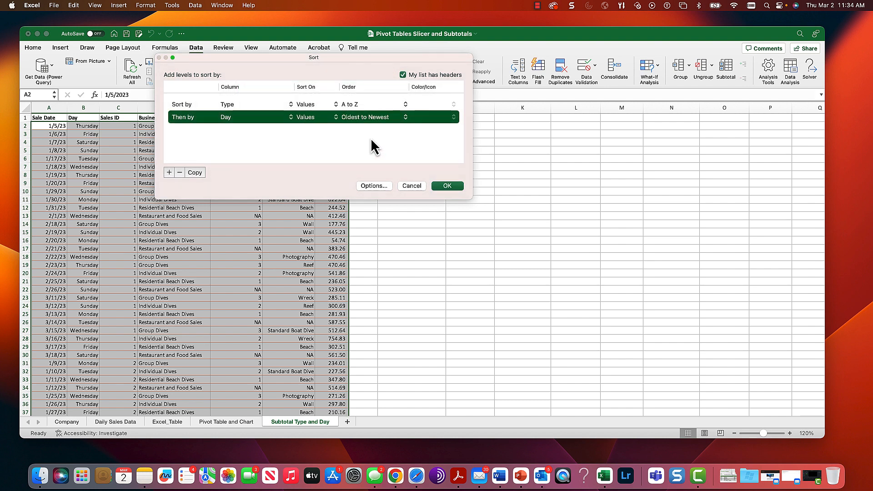
Apply the two-level sort by Type and Day and check the sorted sales rows
left_click(448, 186)
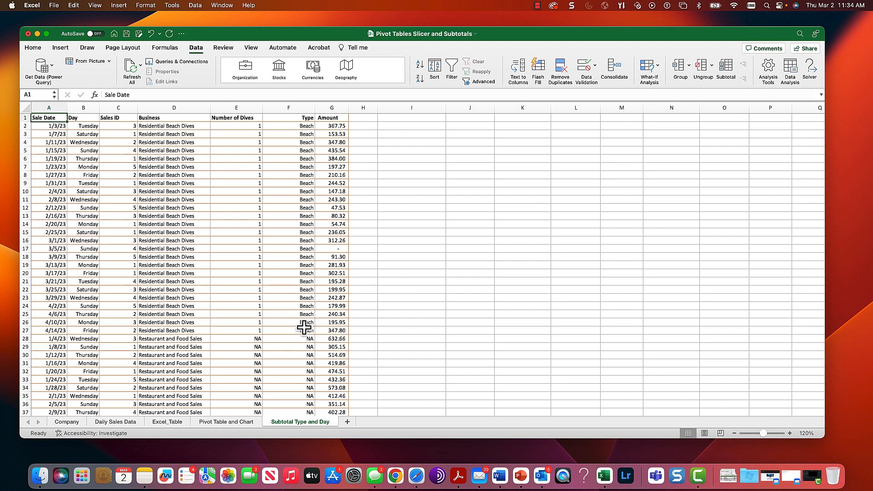
scroll(305, 327, "down", 5)
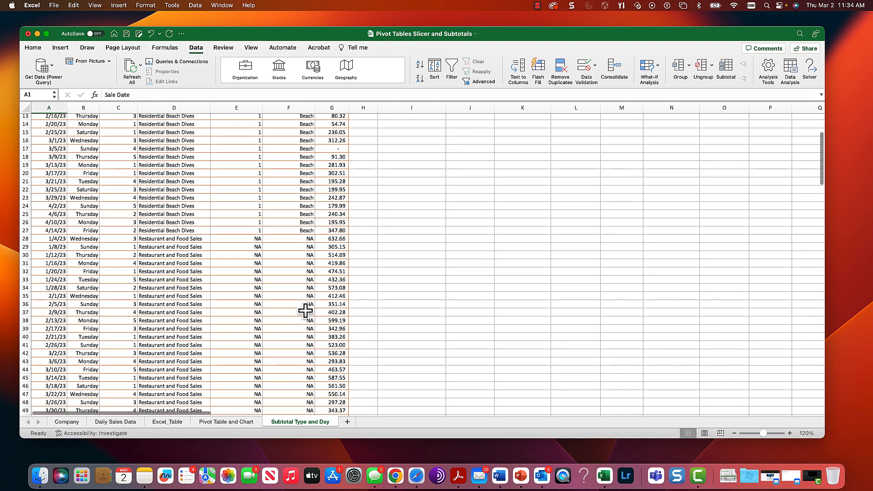
scroll(306, 310, "down", 1)
scroll(305, 310, "up", 6)
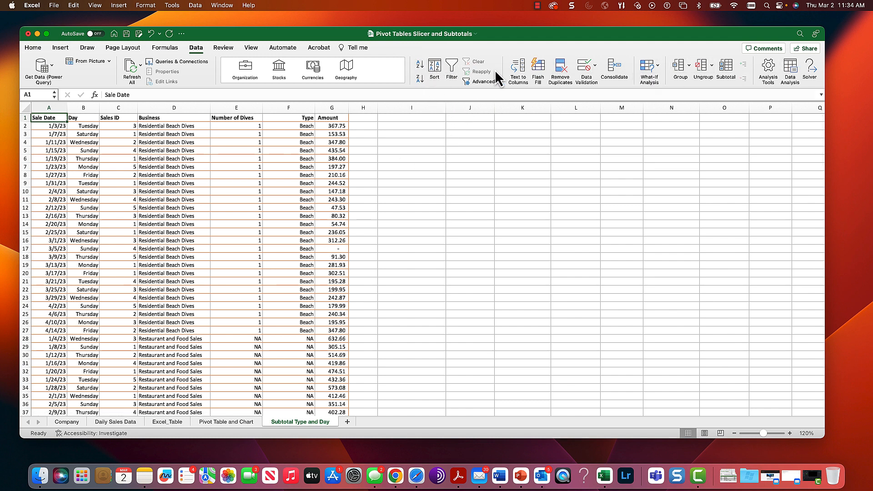
Add Sum subtotals of Amount below the data at each change in Type in the sorted sales data
left_click(726, 71)
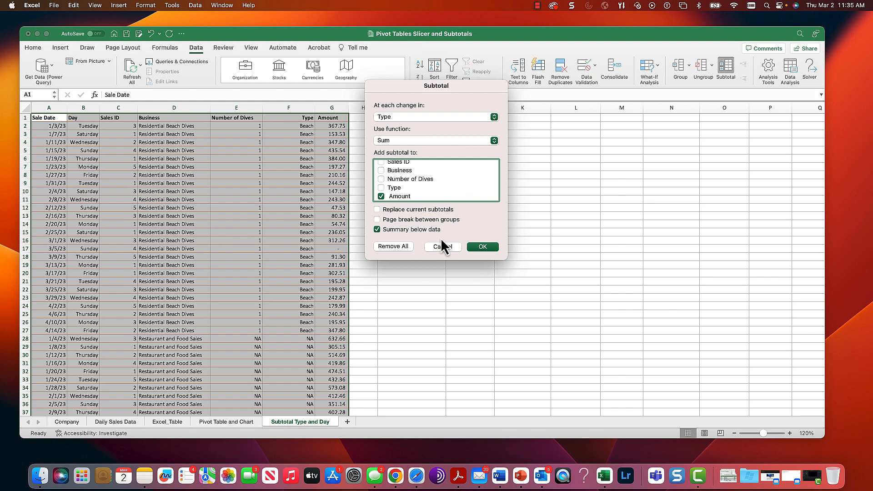
left_click(483, 247)
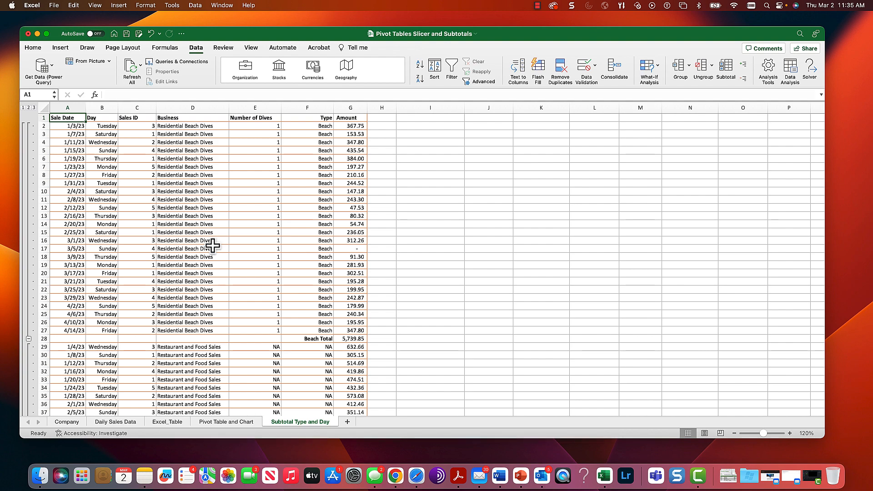
Look through the Type subtotals down to the grand total and collapse the outline to show only the total rows
scroll(213, 245, "down", 10)
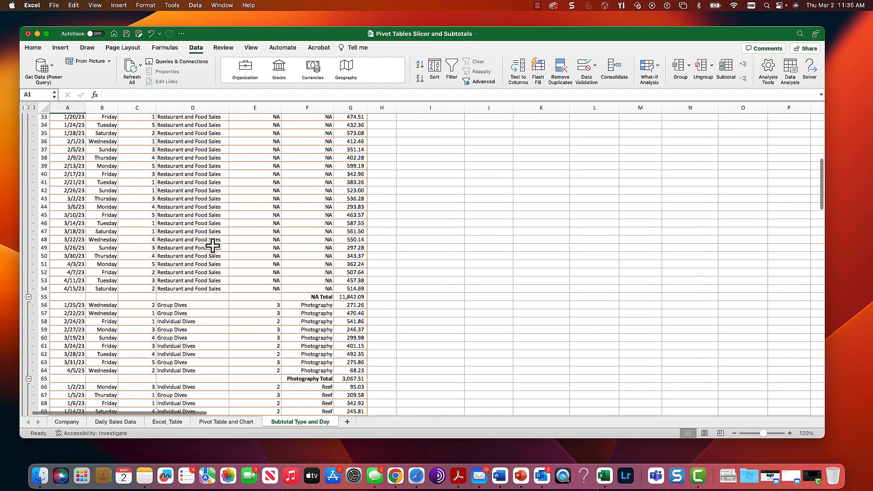
scroll(213, 246, "down", 12)
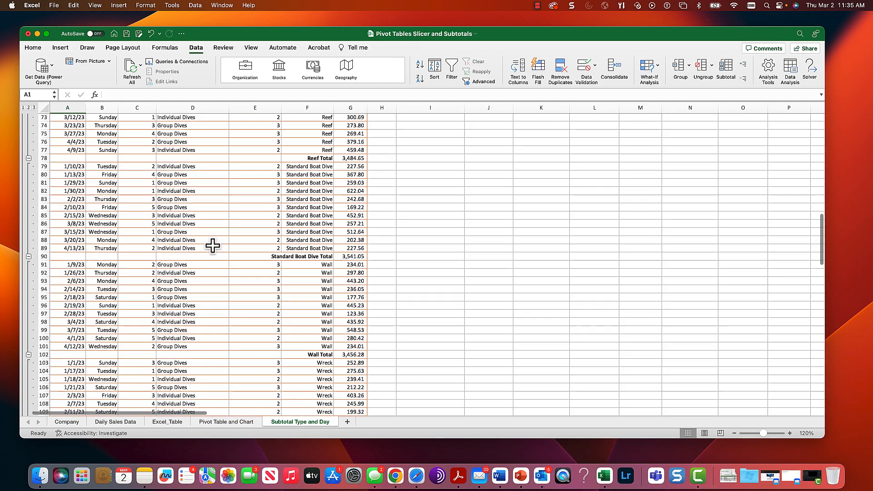
scroll(213, 245, "down", 3)
scroll(212, 246, "up", 8)
scroll(213, 246, "down", 6)
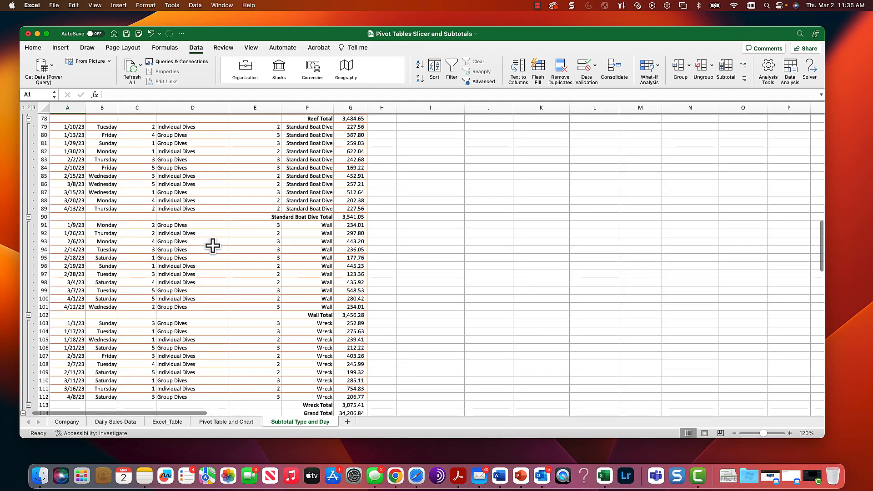
scroll(212, 246, "up", 20)
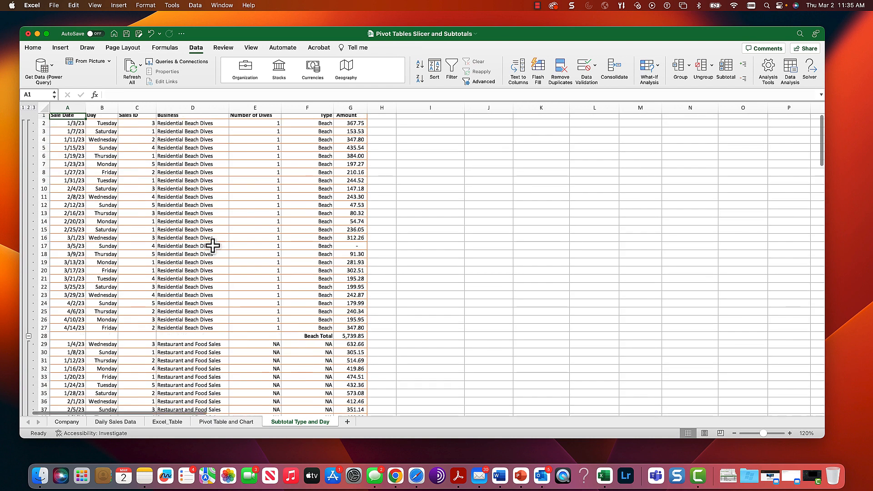
left_click(28, 108)
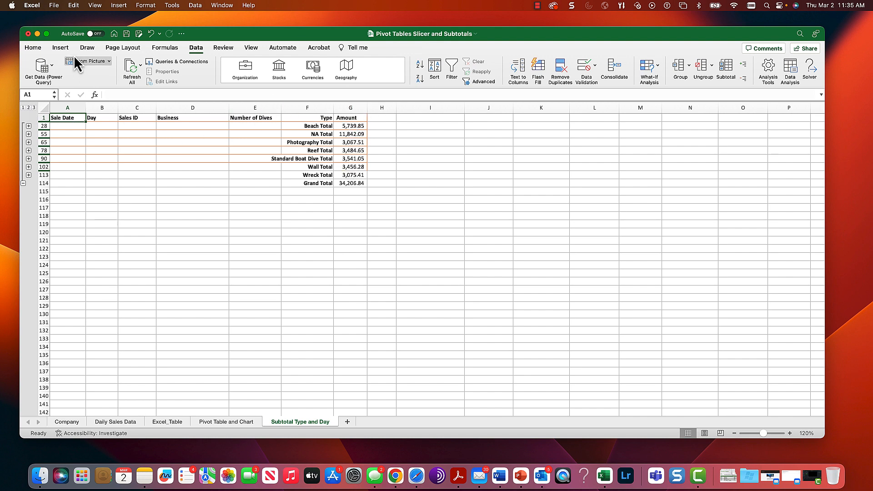
left_click(26, 47)
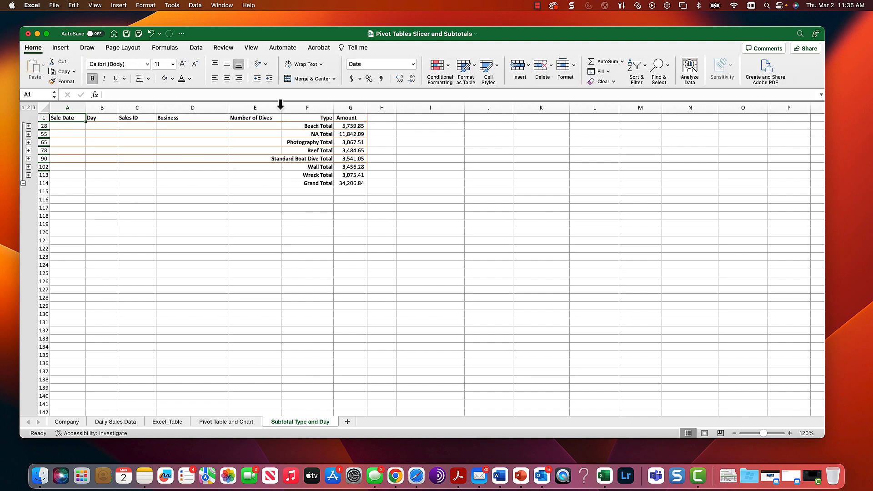
left_click(360, 79)
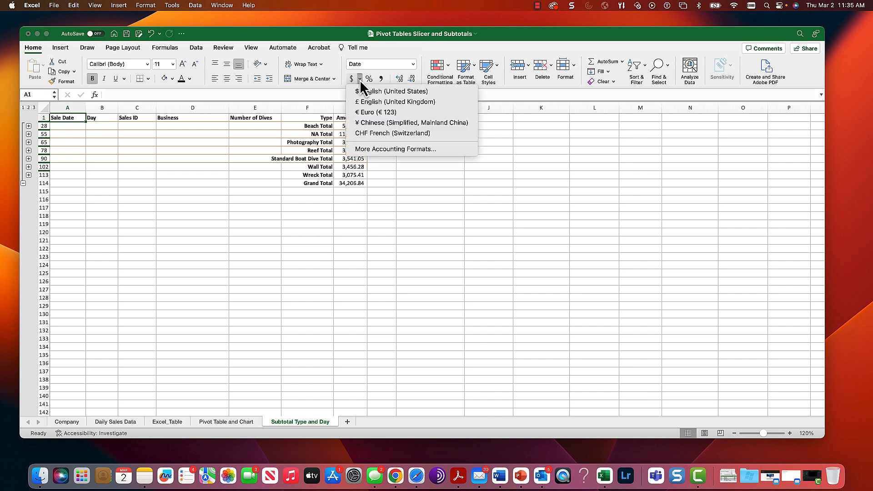
left_click(359, 79)
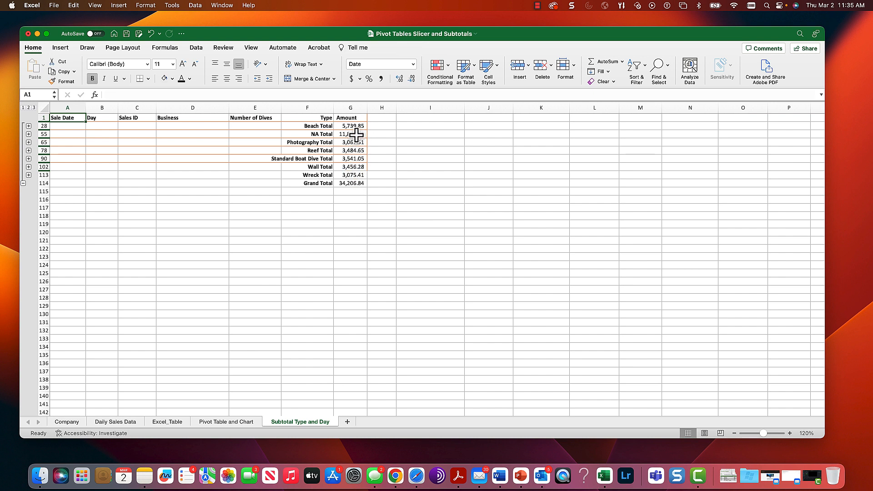
Expand the outline to all detail rows and create a copy of the Subtotal Type and Day sheet at the end of the workbook
left_click(33, 107)
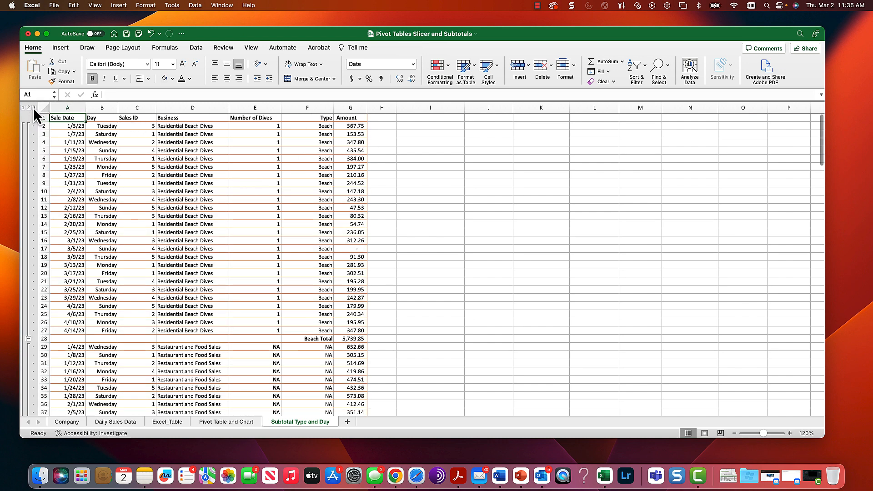
right_click(299, 425)
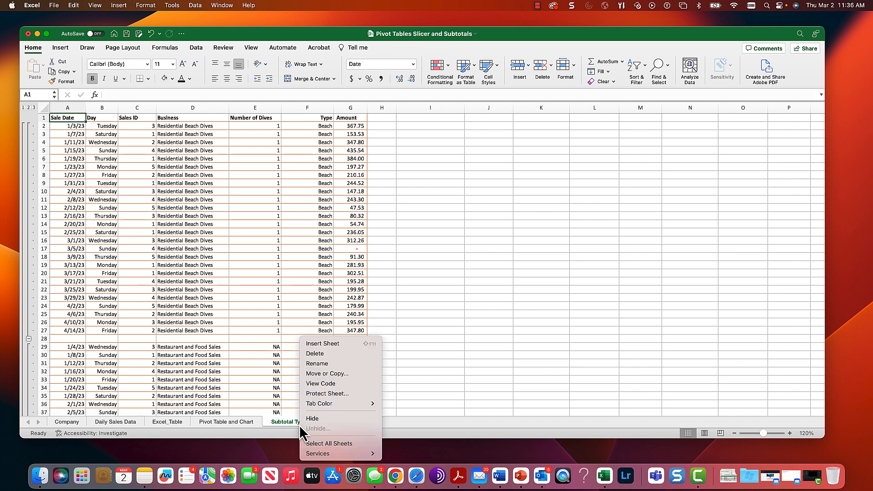
left_click(320, 374)
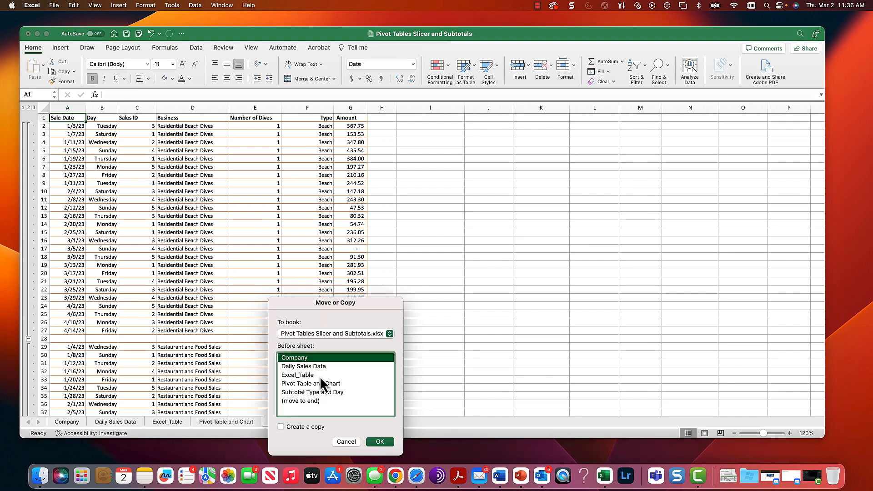
left_click(309, 426)
left_click(312, 401)
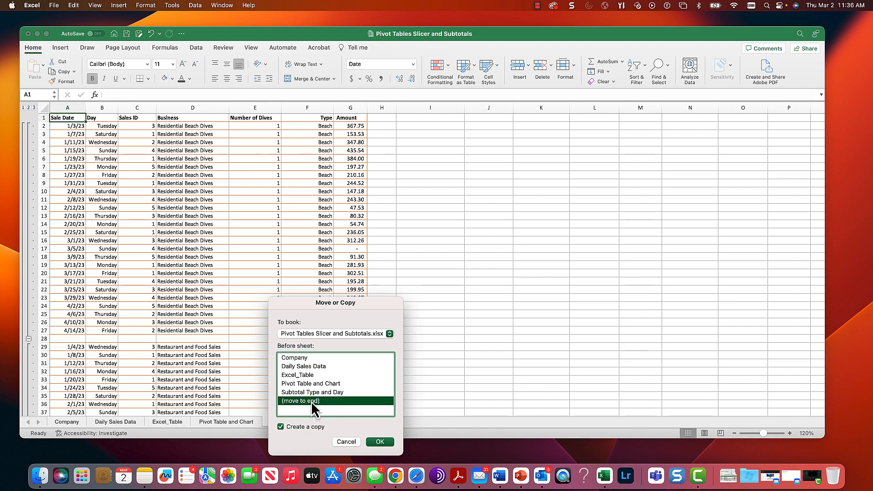
left_click(380, 442)
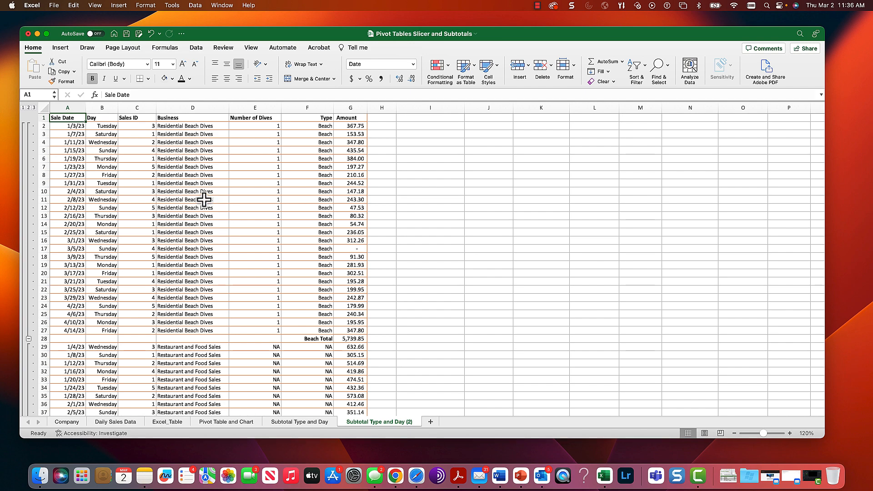
Examine the sales rows and Type subtotals throughout the copied sheet
scroll(259, 224, "down", 12)
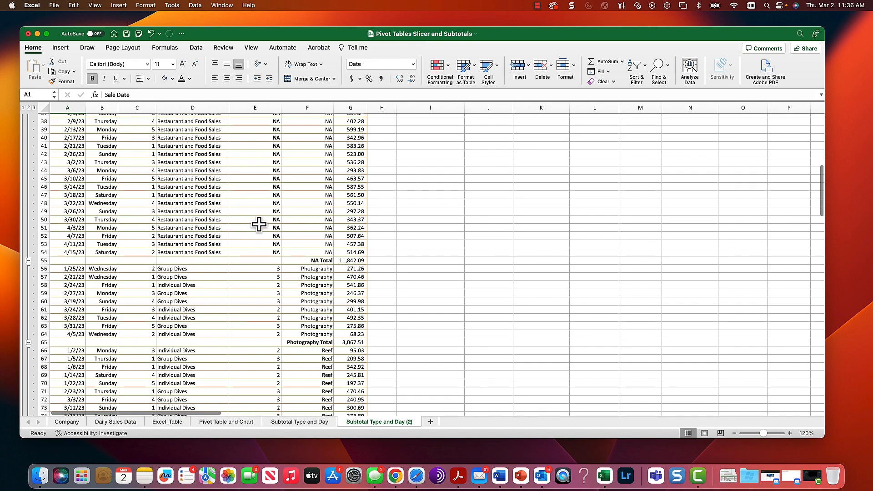
scroll(259, 223, "down", 9)
scroll(259, 224, "up", 5)
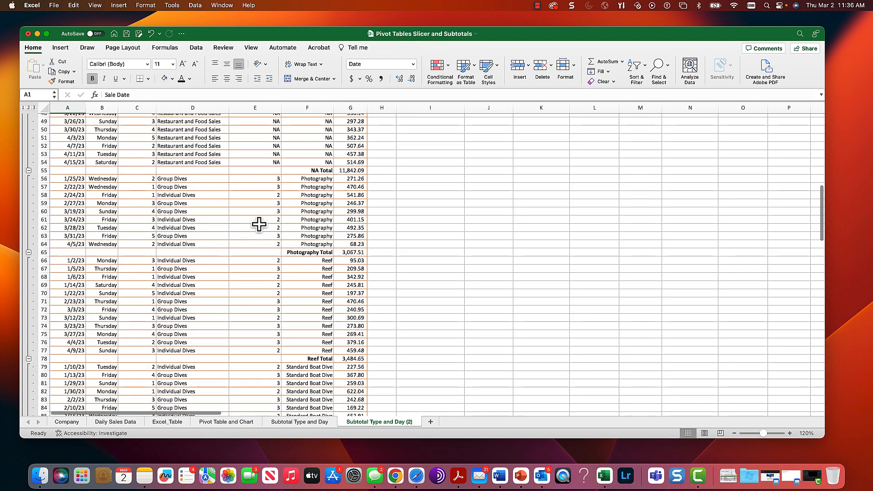
scroll(258, 223, "up", 15)
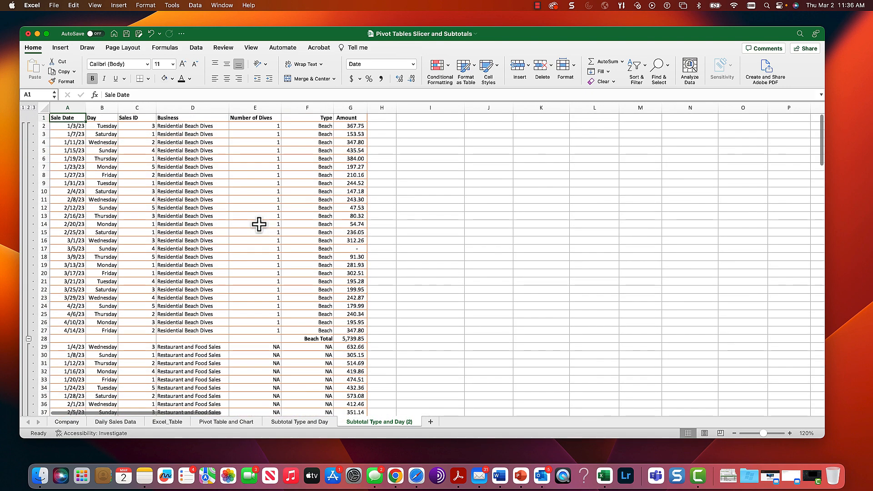
scroll(312, 197, "down", 10)
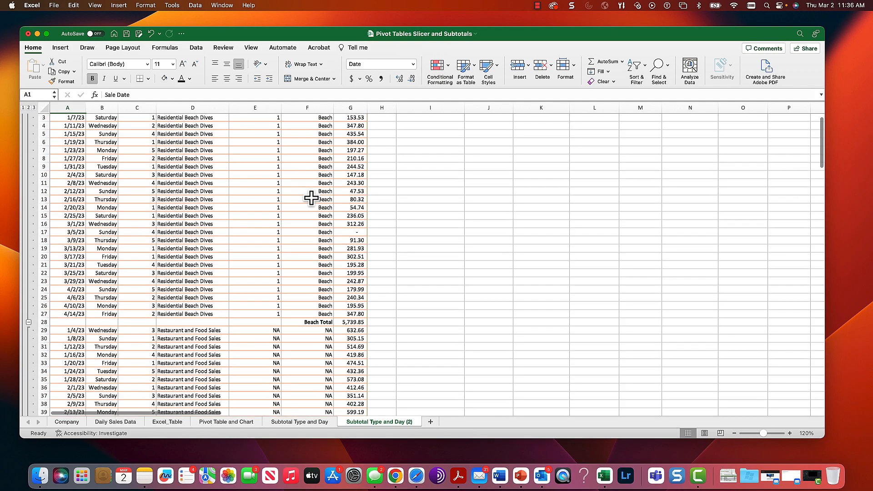
scroll(311, 198, "down", 5)
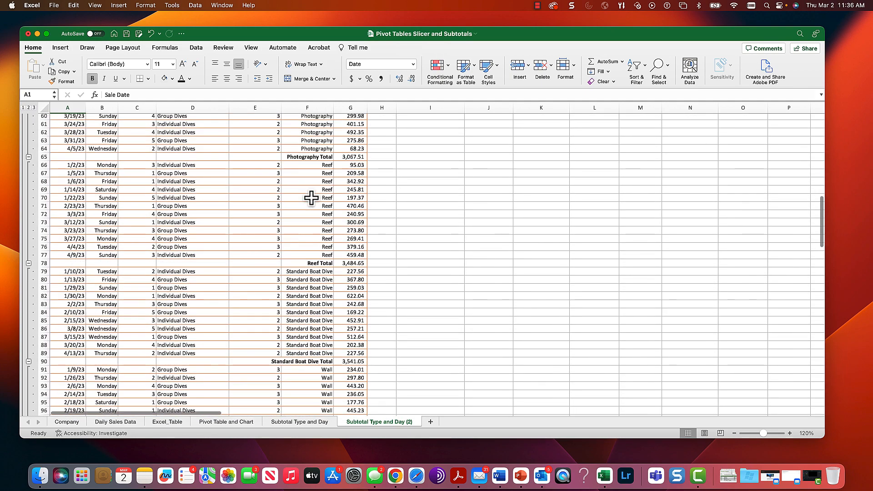
scroll(321, 222, "down", 6)
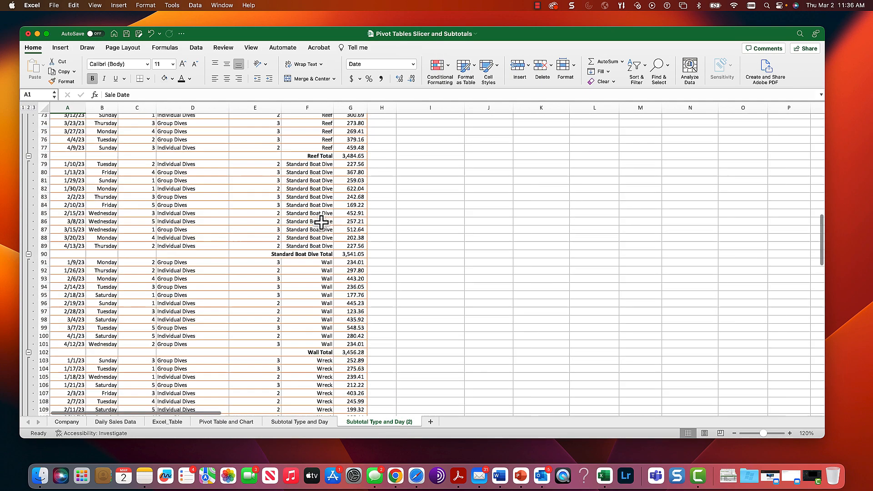
scroll(321, 222, "up", 13)
scroll(321, 222, "up", 8)
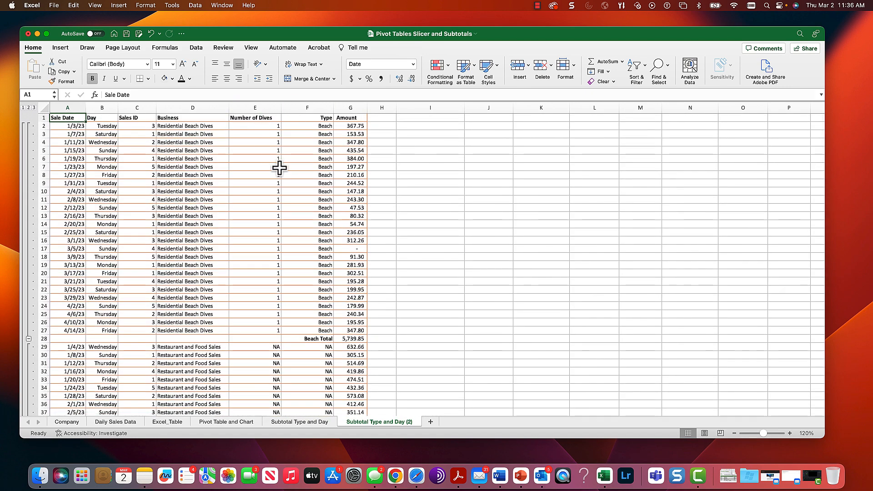
Remove all subtotals from the sales data on the Subtotal Type and Day (2) sheet
left_click(135, 129)
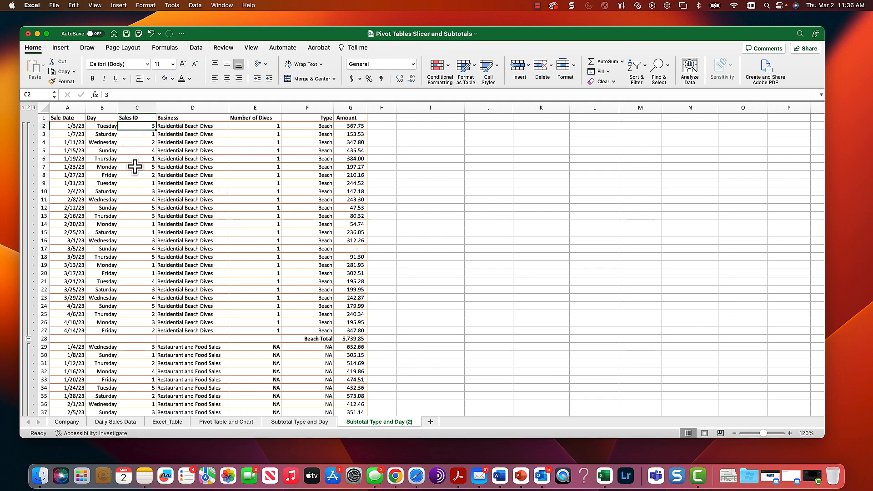
left_click(68, 118)
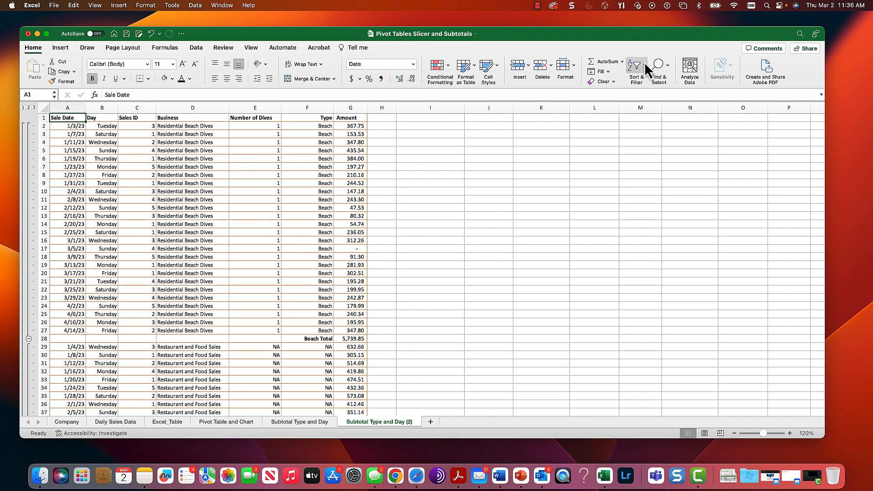
left_click(196, 47)
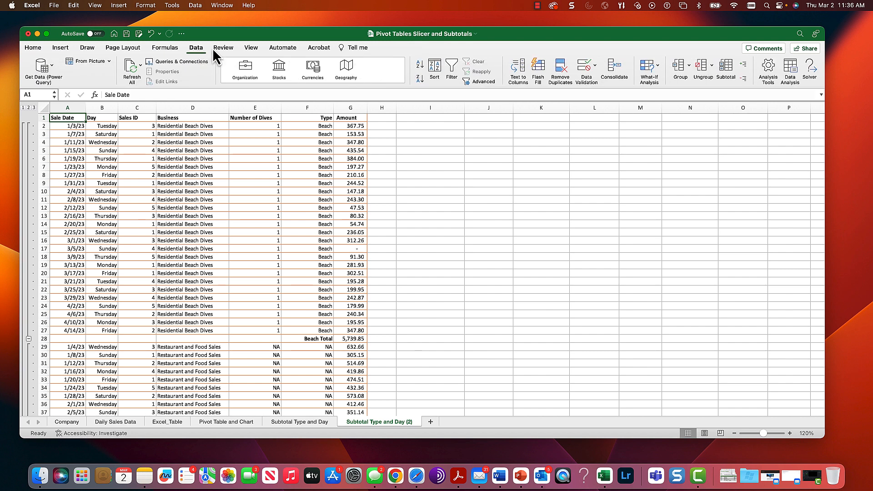
left_click(726, 68)
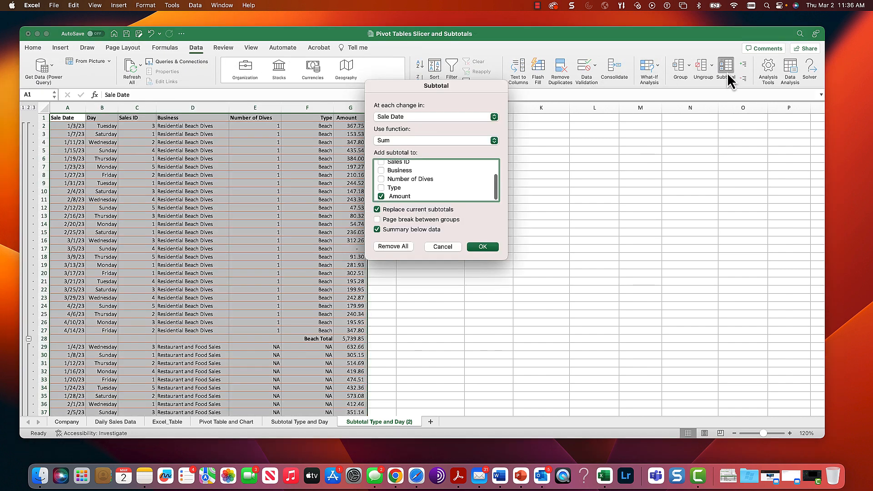
left_click(391, 246)
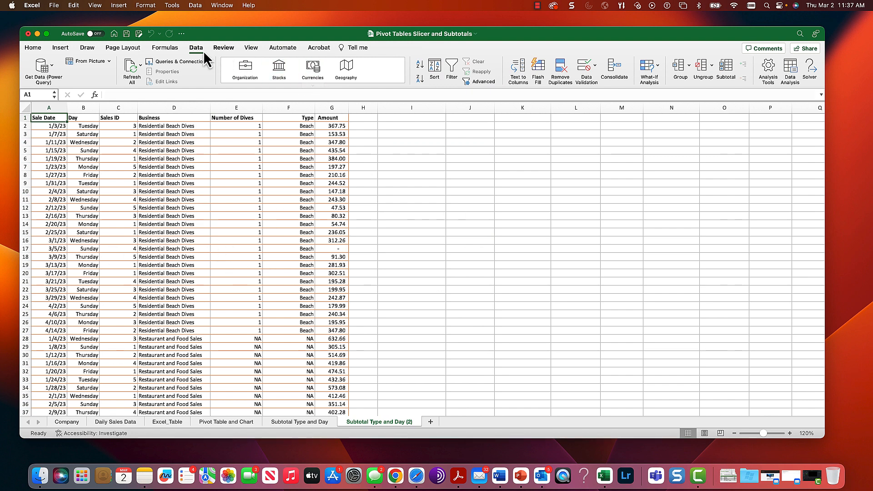
Sort the copied sheet's sales data by Sales ID from smallest to largest, then by Business from A to Z
left_click(435, 69)
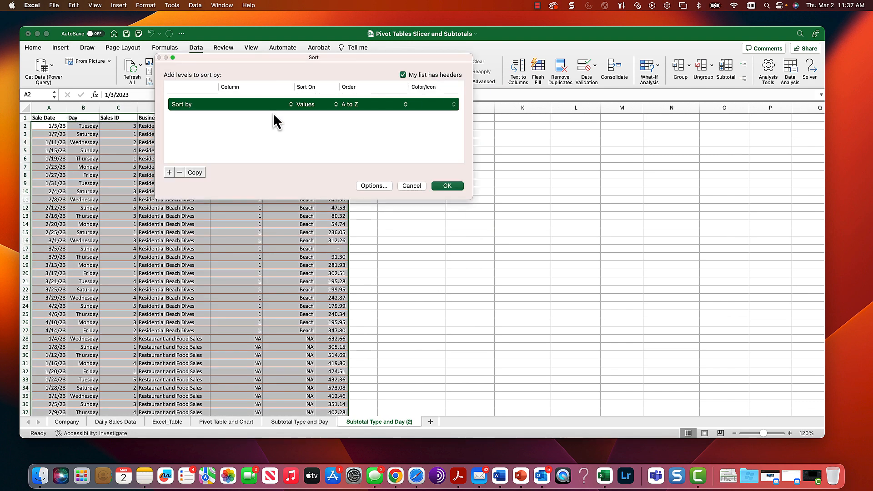
left_click(291, 105)
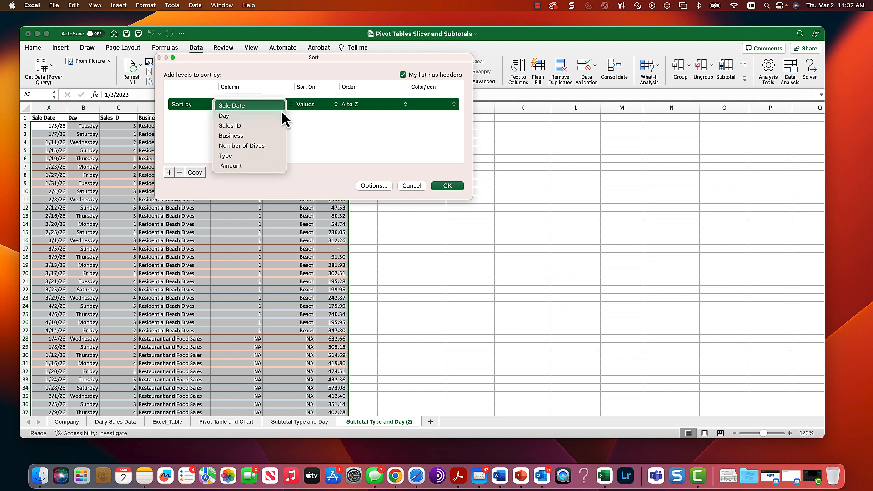
left_click(169, 172)
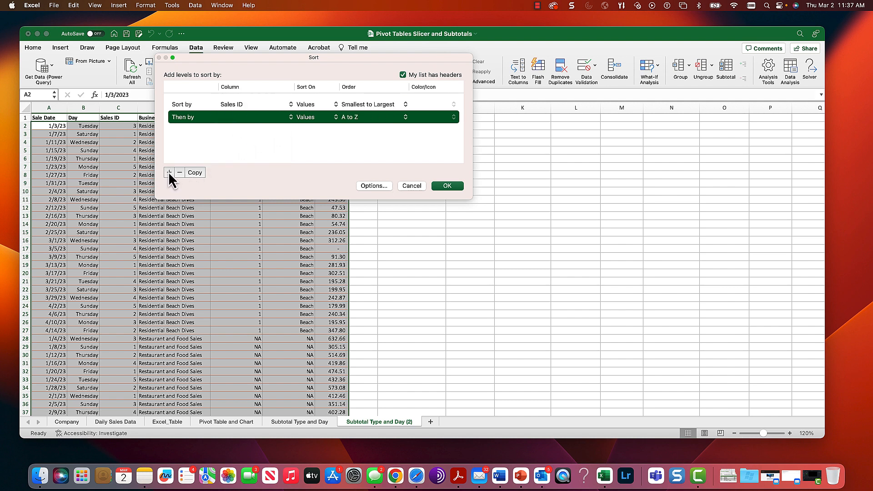
left_click(290, 117)
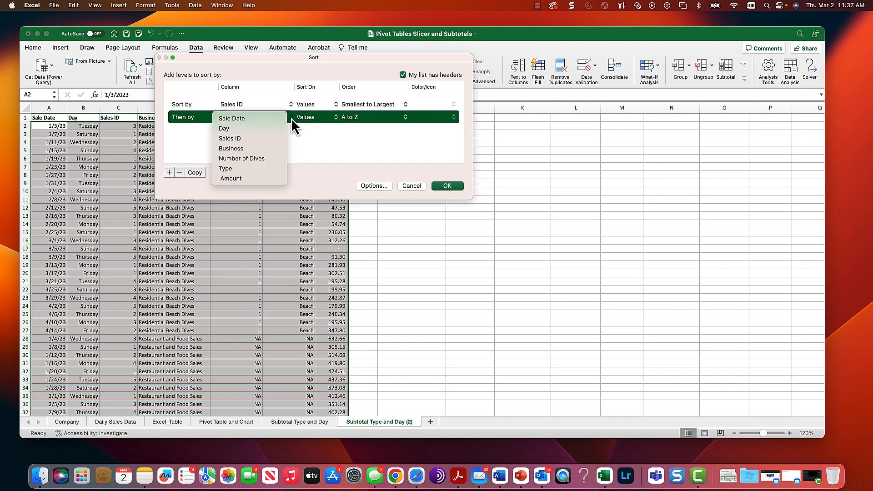
left_click(265, 150)
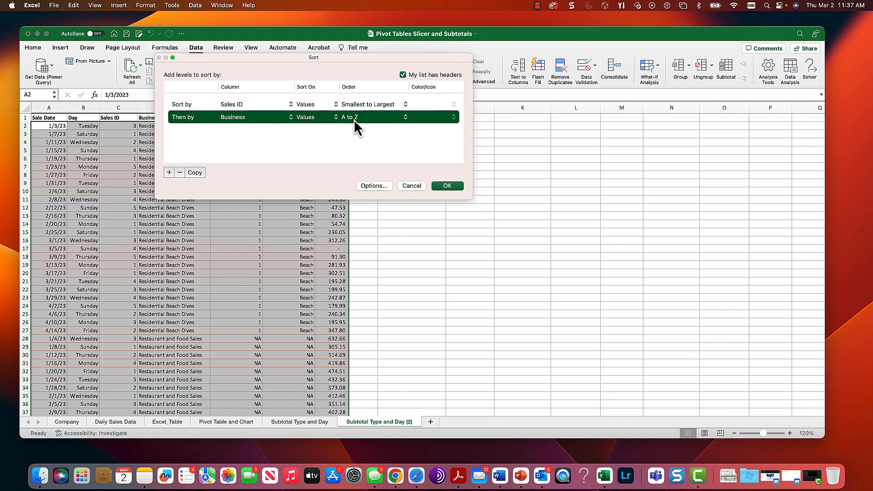
left_click(448, 186)
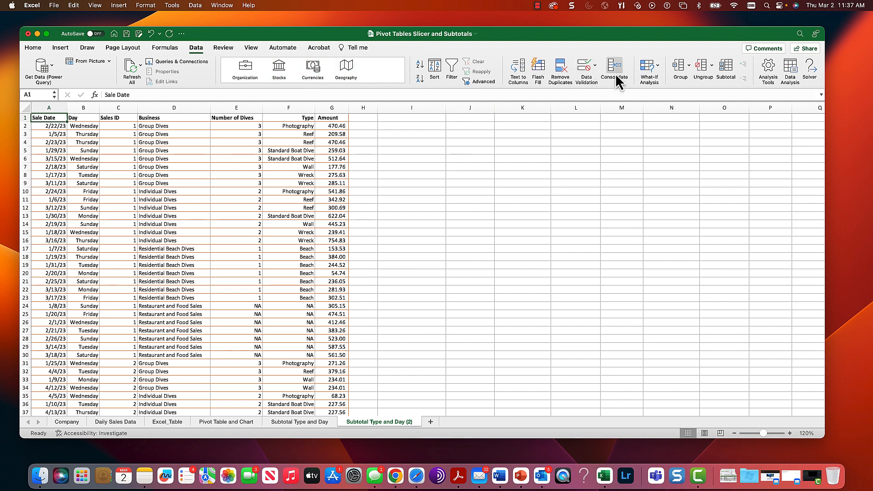
Add Sum subtotals of Amount below the data at each change in Sales ID, with replacing of current subtotals turned off
left_click(724, 68)
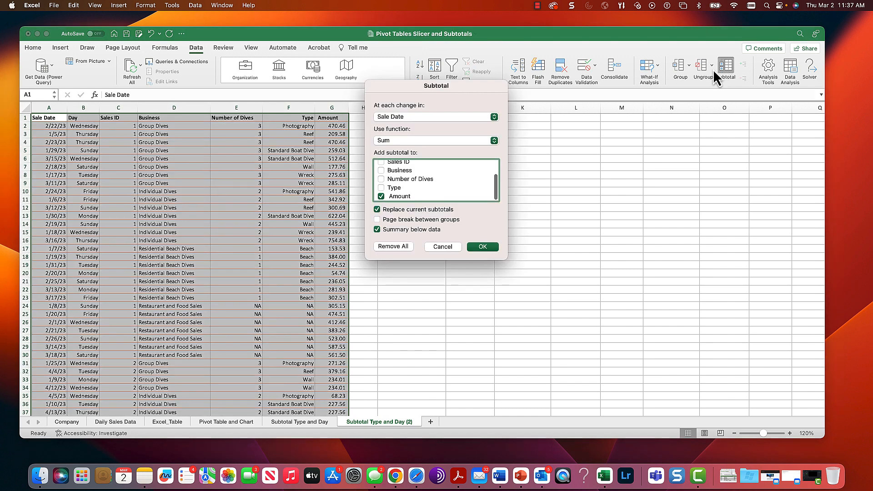
left_click(432, 116)
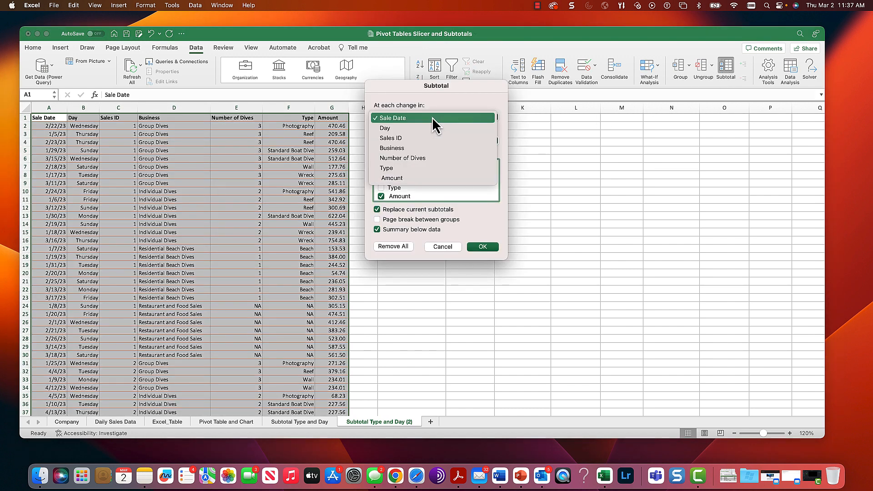
left_click(422, 138)
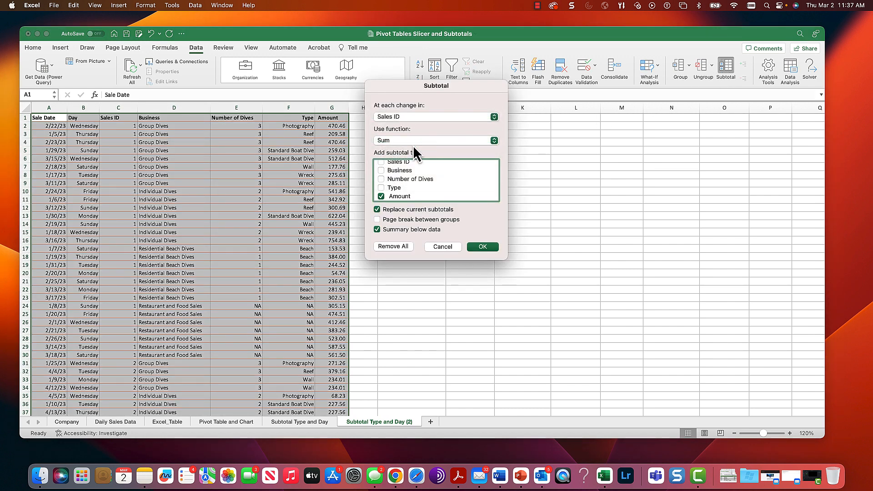
left_click(377, 210)
left_click(483, 247)
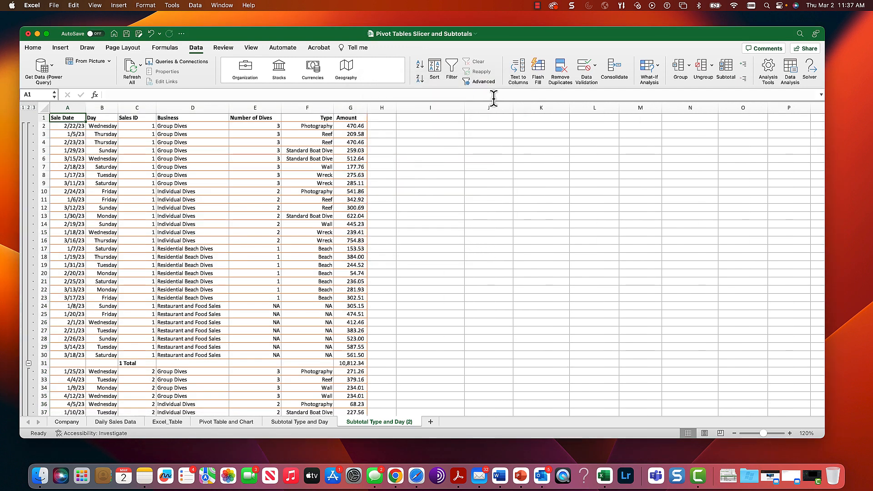
Add nested Sum subtotals of Amount at each change in Business, keeping the Sales ID subtotals, and collapse the outline to level 3
left_click(729, 67)
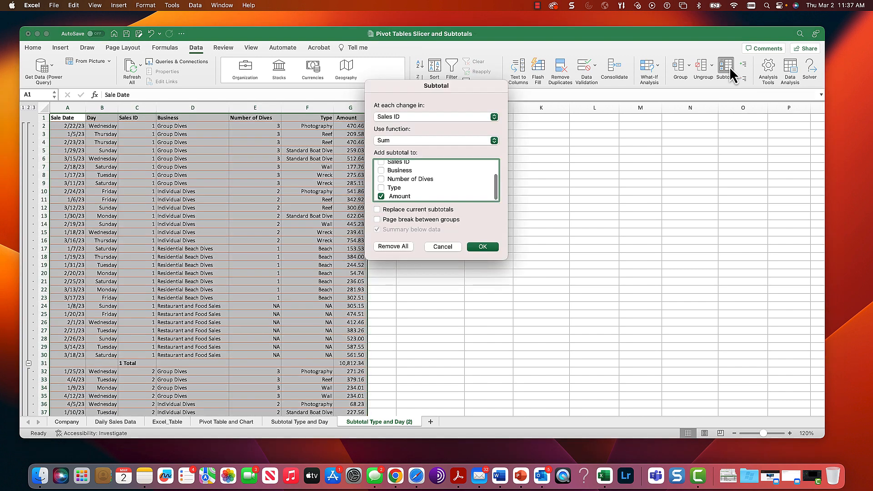
left_click(496, 118)
left_click(454, 128)
left_click(483, 246)
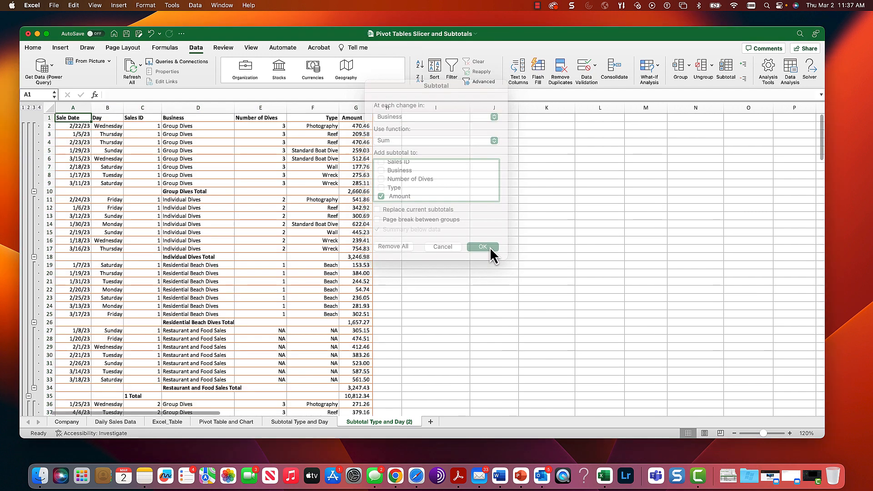
left_click(35, 108)
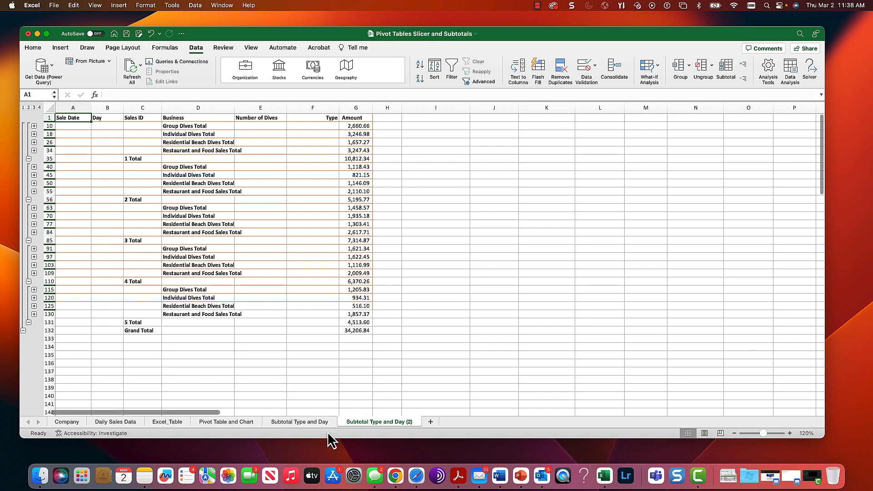
left_click(302, 422)
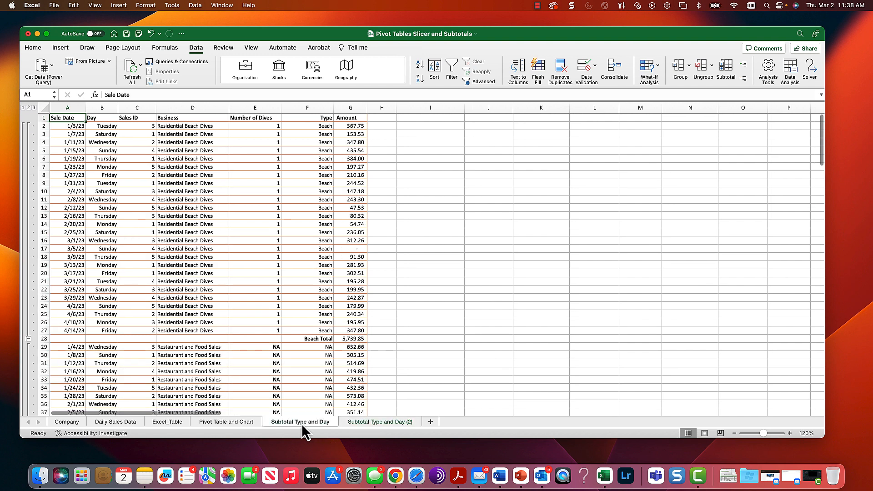
left_click(388, 422)
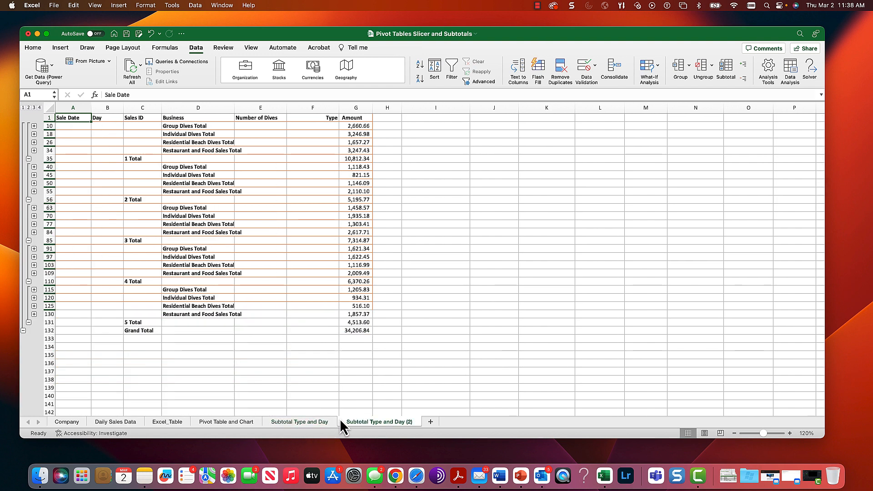
left_click(305, 423)
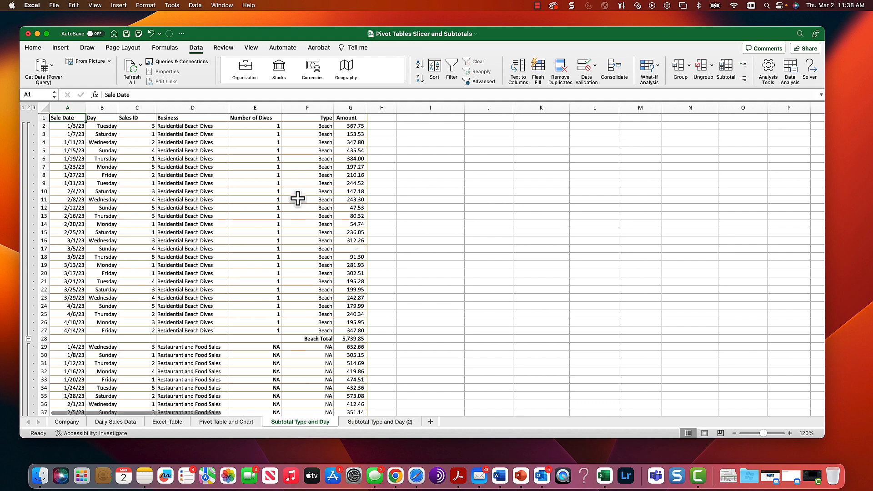
Rename the Subtotal Type and Day (2) sheet as Subtotal Sales ID and Business
left_click(373, 423)
double_click(375, 423)
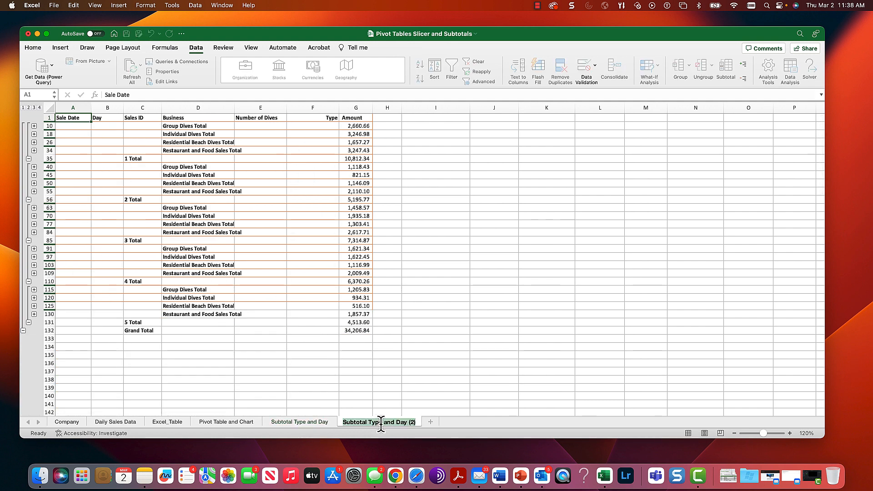
left_click(383, 423)
key("BackSpace")
key("BackSpace")
key("BackSpace")
key("BackSpace")
key("BackSpace")
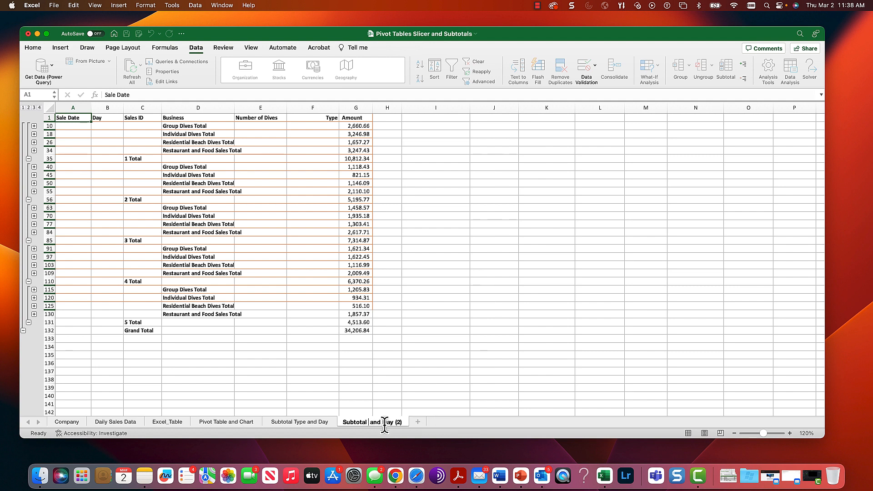
type("Sales ")
type("D")
key("BackSpace")
key("BackSpace")
key("BackSpace")
key("BackSpace")
key("BackSpace")
key("BackSpace")
key("BackSpace")
type("Business")
key("Return")
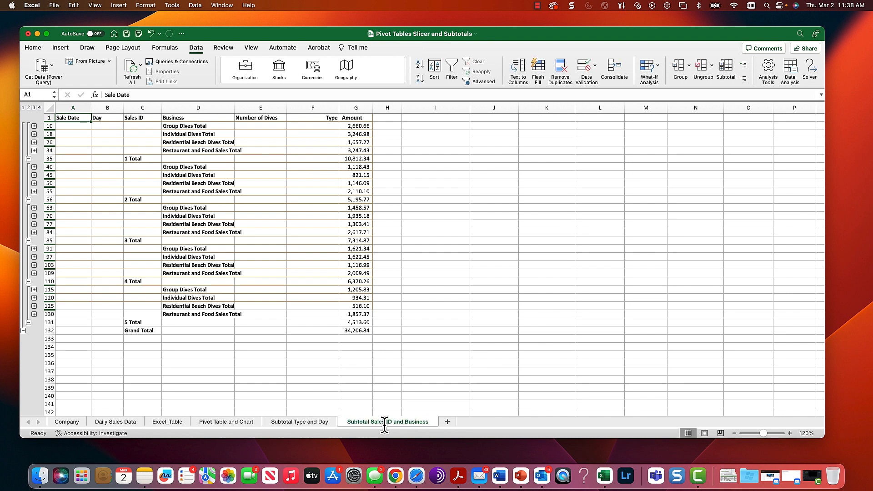
Create a copy of the Subtotal Sales ID and Business sheet at the end of the workbook
left_click(111, 421)
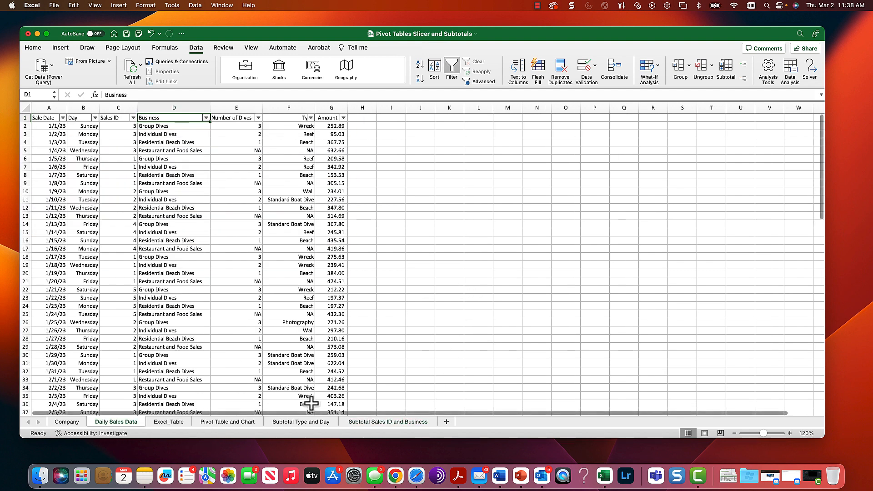
left_click(392, 421)
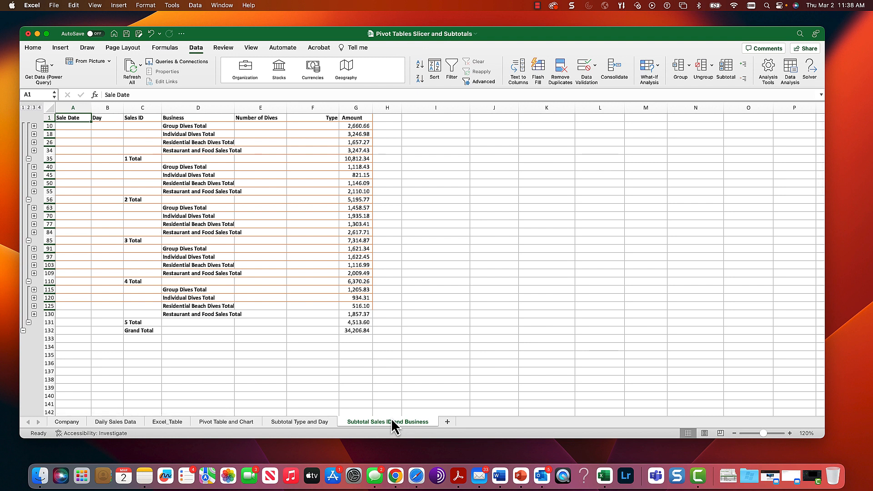
right_click(389, 422)
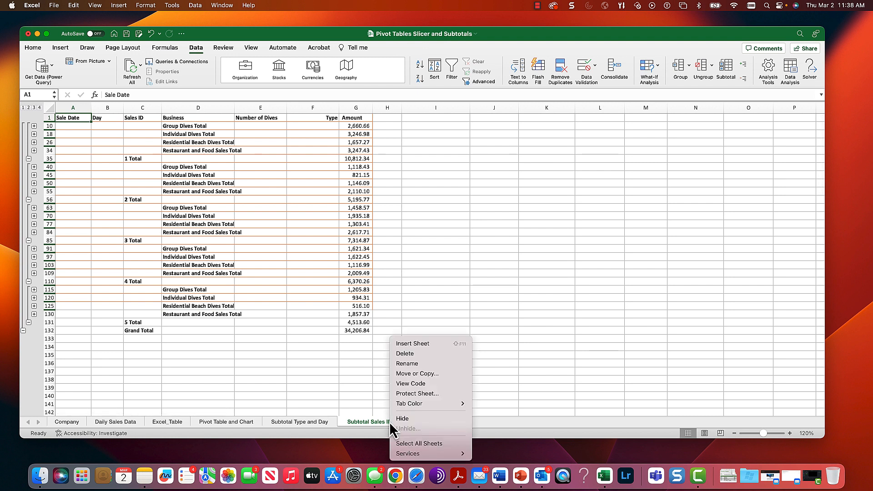
left_click(406, 375)
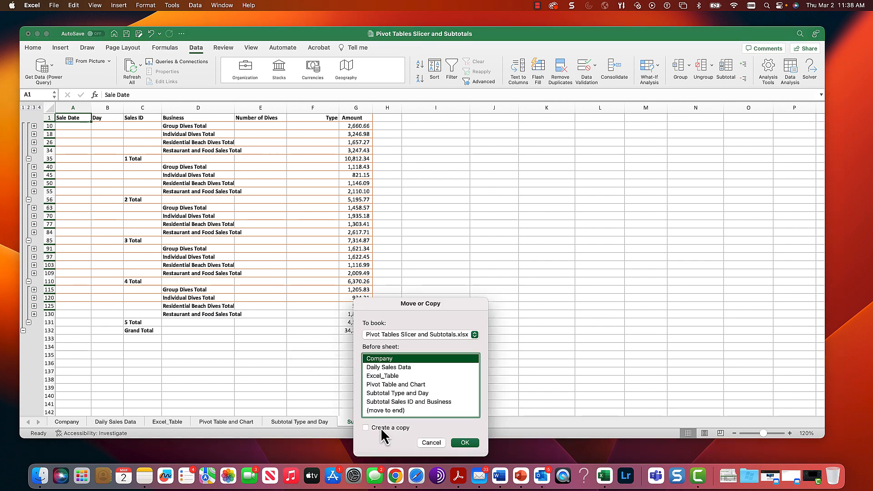
left_click(380, 429)
left_click(383, 411)
left_click(465, 443)
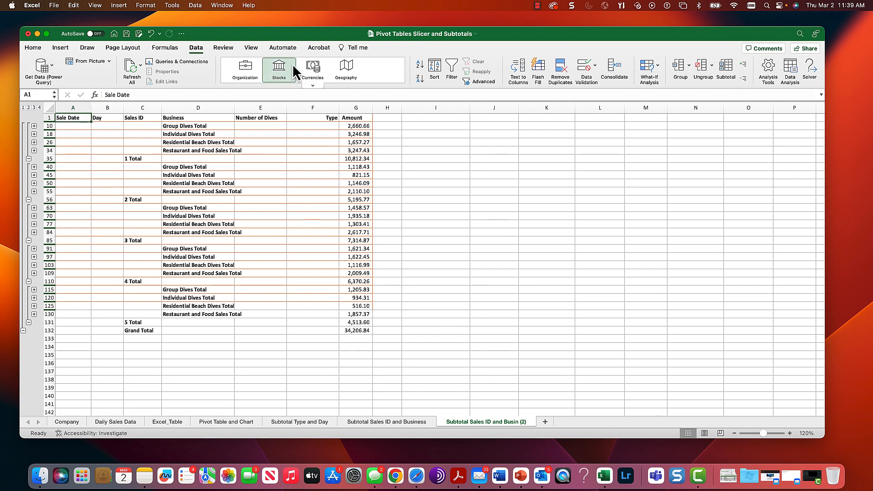
Remove all subtotals from the new sheet copy and rename the sheet as Raw Data
left_click(726, 73)
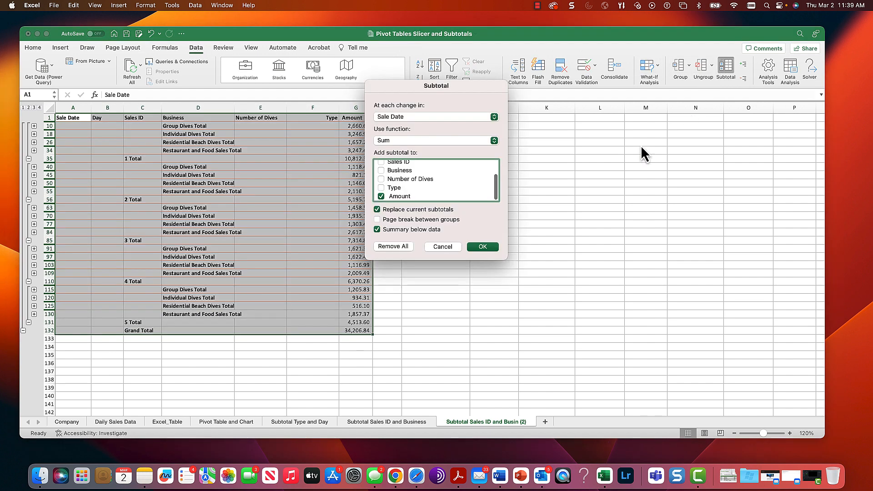
left_click(392, 247)
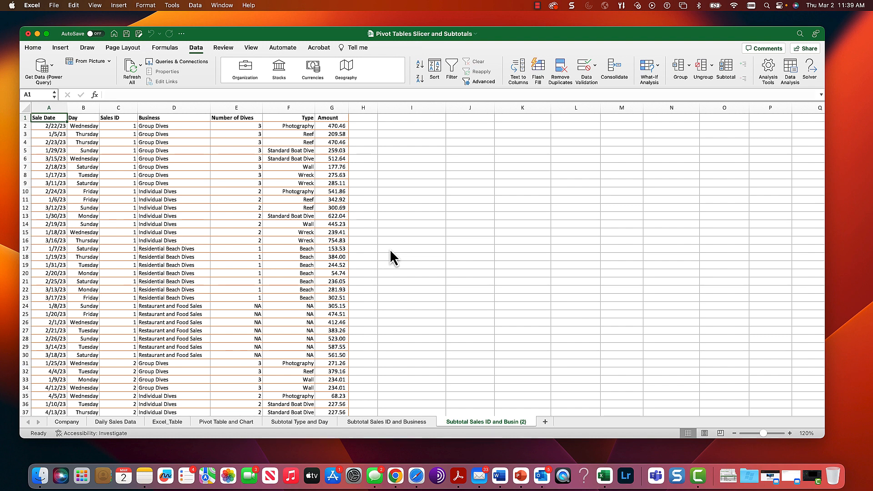
double_click(474, 422)
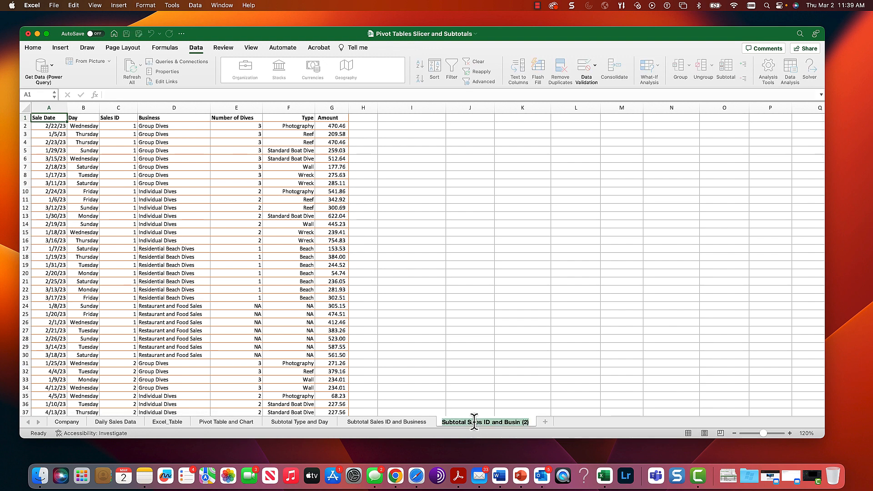
type("Raw Data")
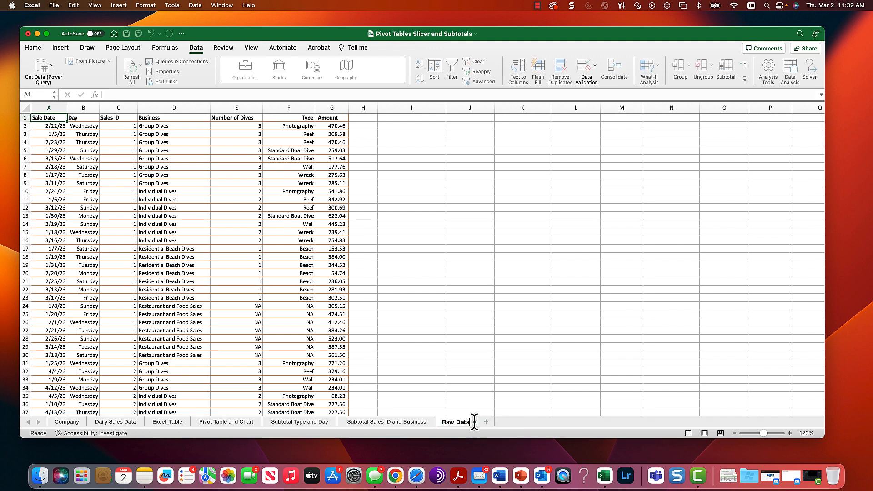
key("Return")
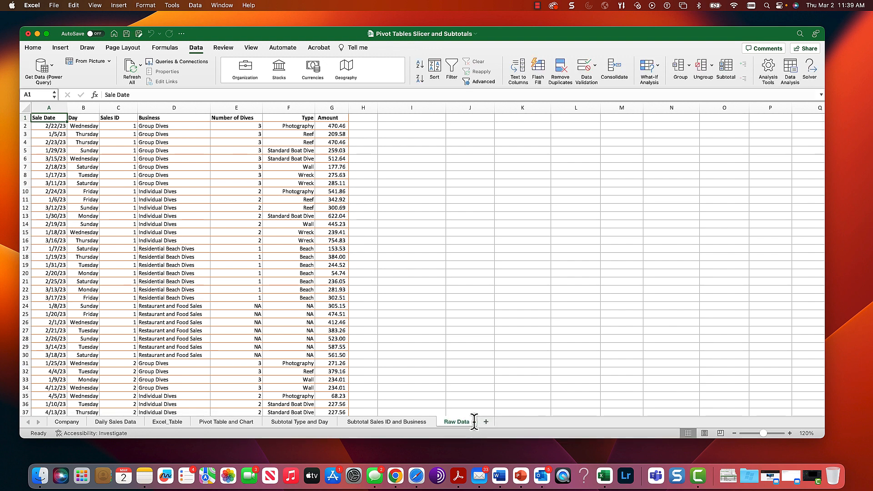
Filter the sales table on the Excel_Table sheet to the Wreck type with its slicer
left_click(59, 424)
left_click(91, 154)
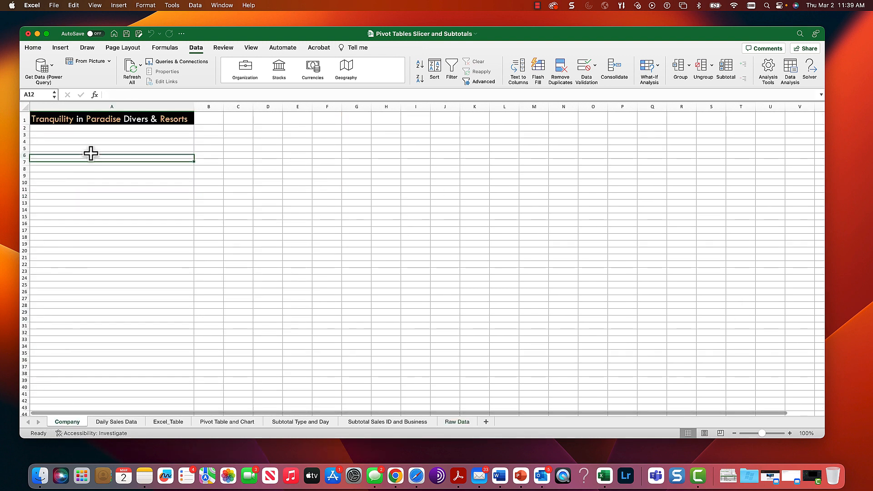
left_click(109, 424)
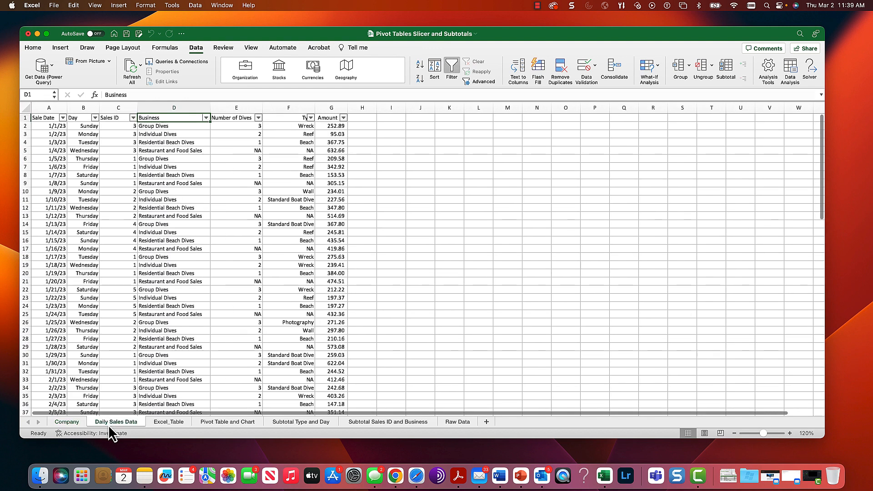
left_click(171, 423)
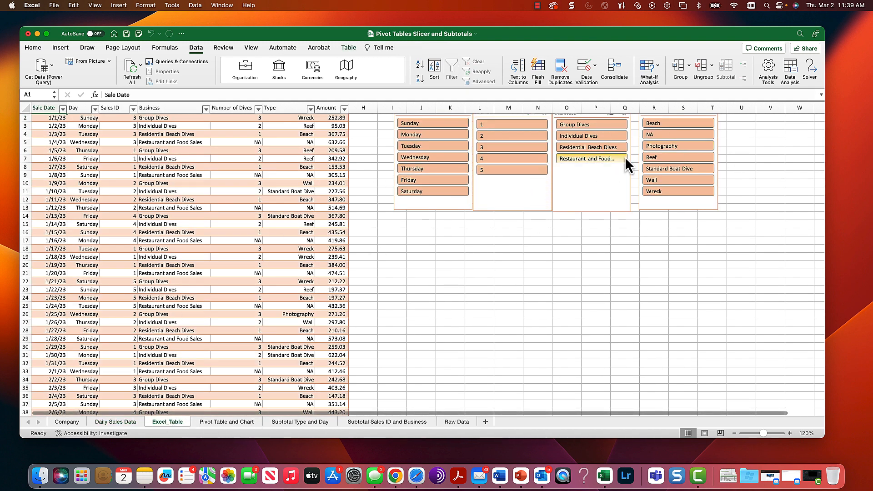
left_click(663, 191)
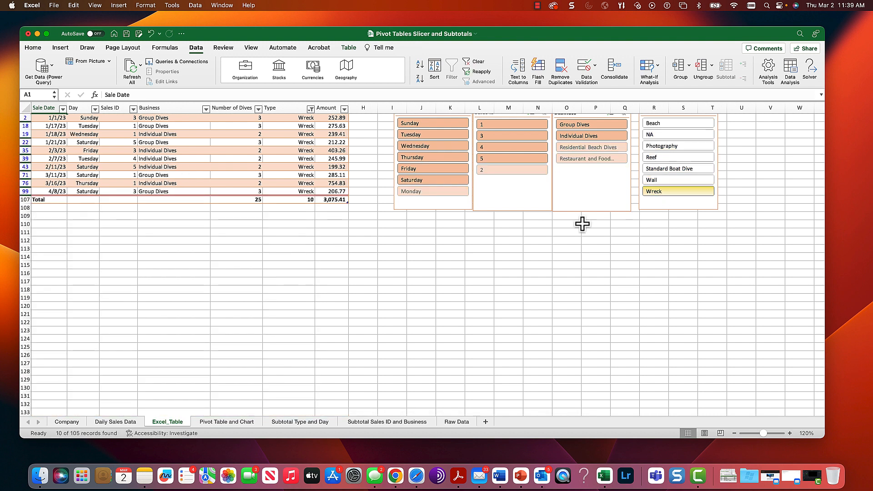
Filter the PivotTable on the Pivot Table and Chart sheet to Wreck with the Type slicer, and clear that filter
left_click(213, 422)
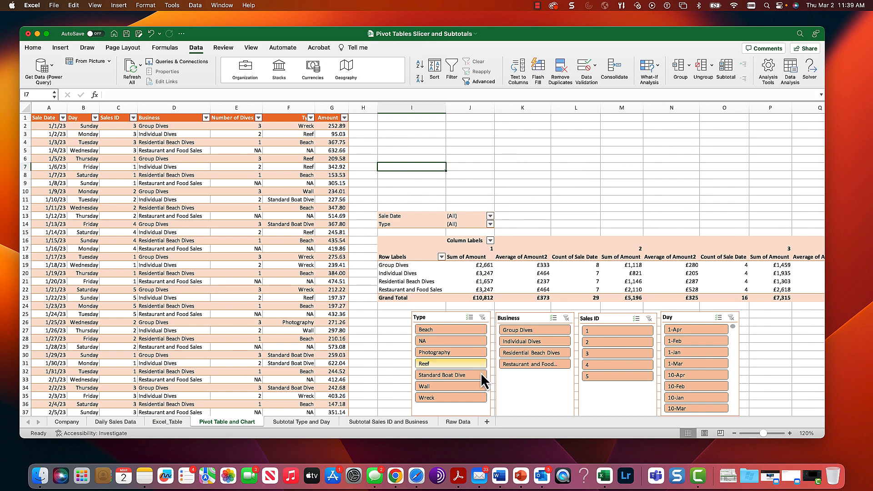
left_click(438, 399)
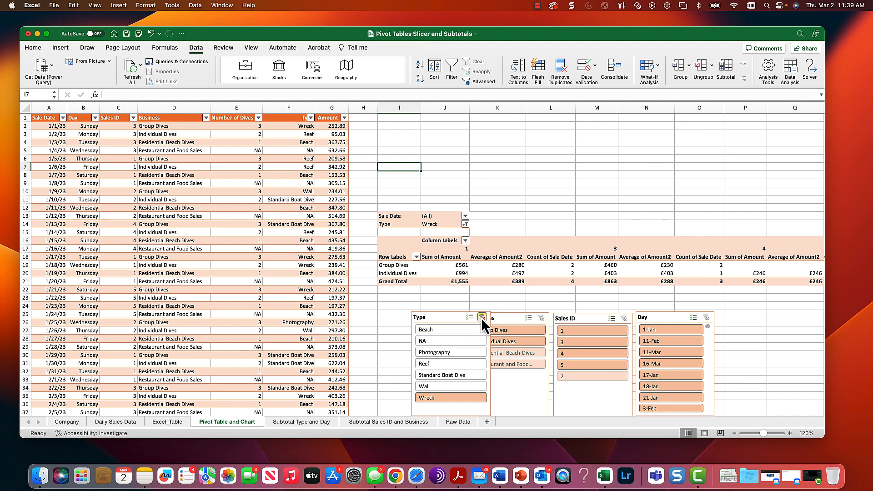
left_click(483, 318)
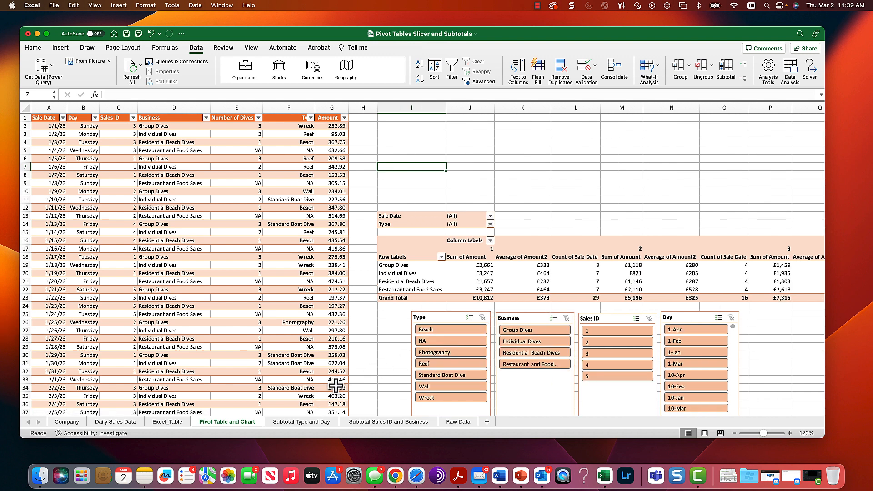
left_click(310, 425)
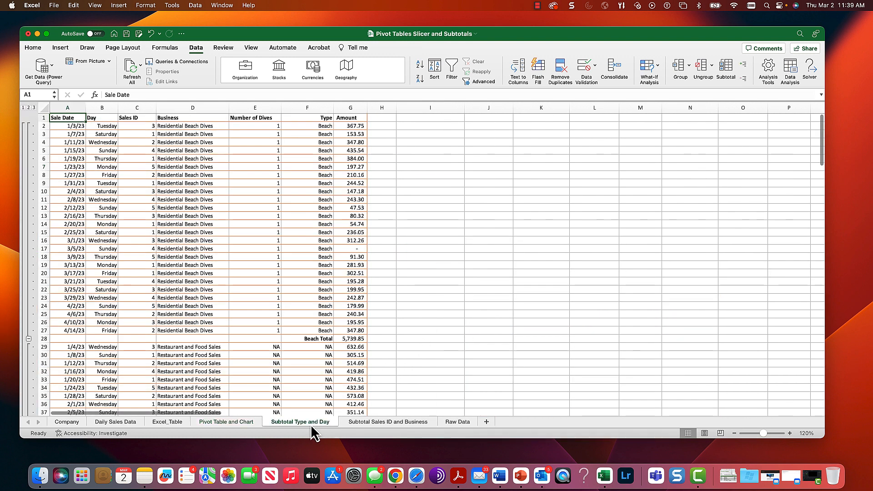
left_click(396, 424)
left_click(464, 426)
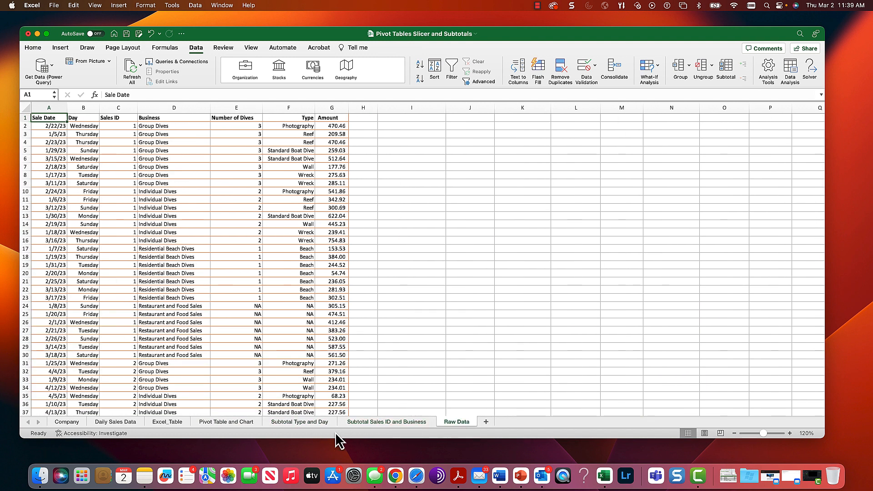
Insert a PivotChart from the PivotTable on the Pivot Table and Chart sheet and place it in the empty area above the PivotTable
left_click(225, 423)
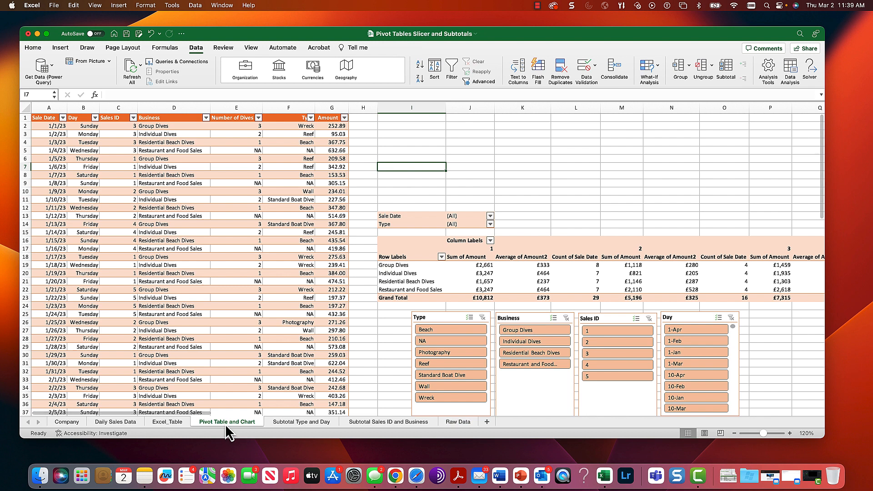
left_click(474, 282)
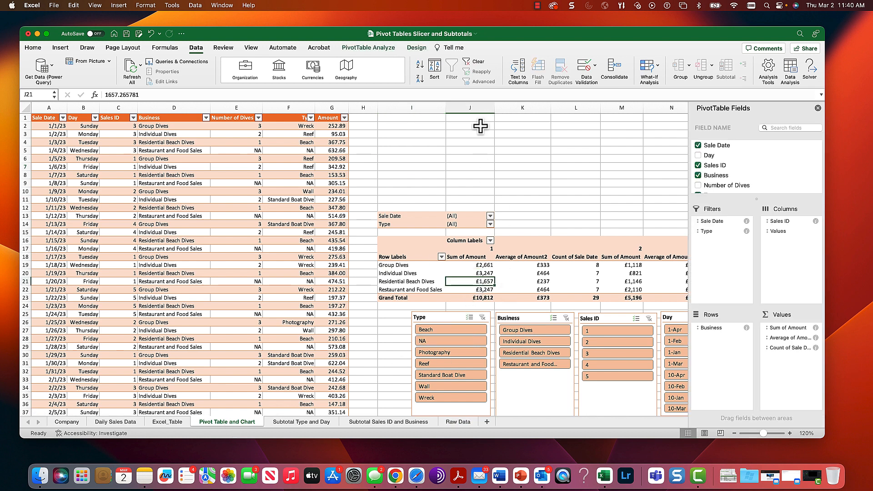
left_click(389, 50)
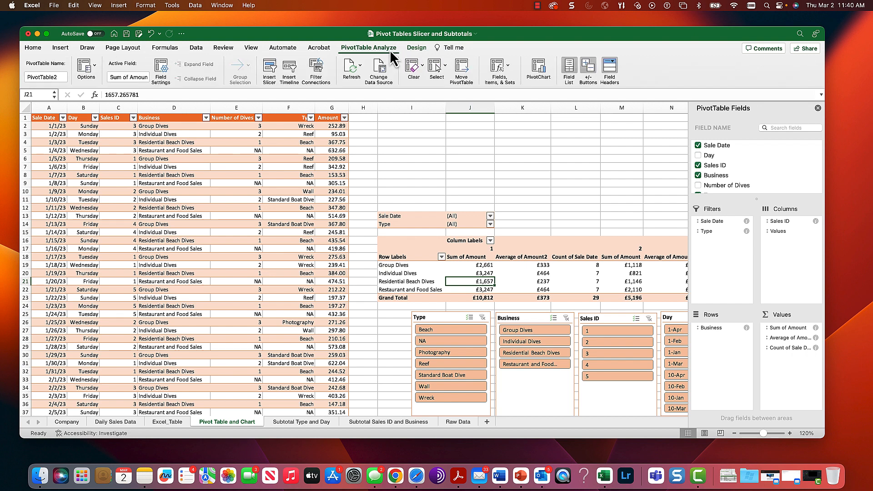
left_click(538, 68)
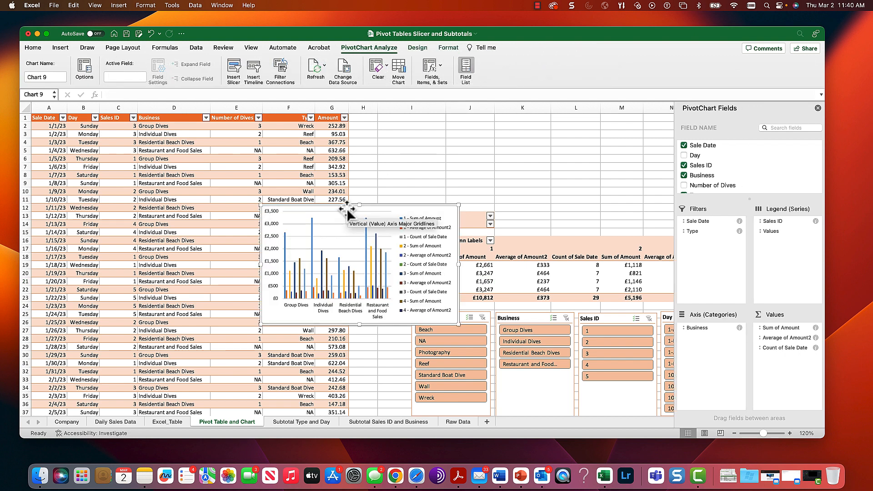
left_click_drag(354, 201, 591, 116)
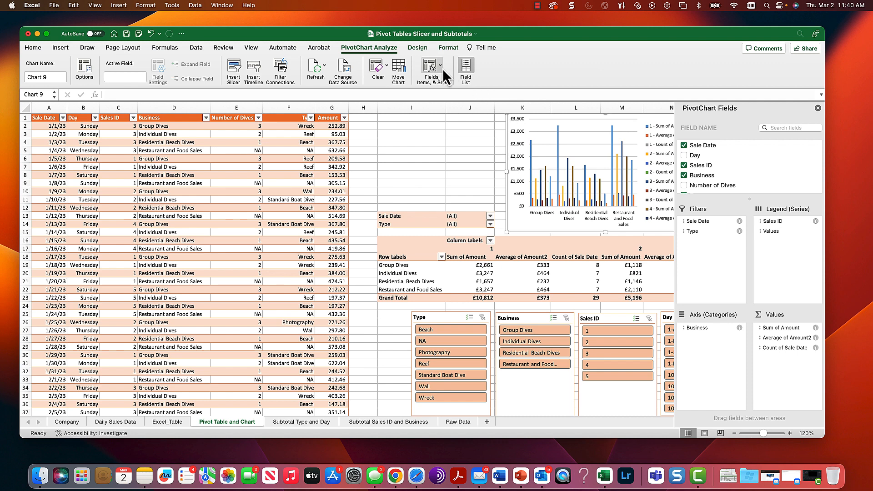
Apply the chart style with the dark background to the PivotChart
left_click(411, 48)
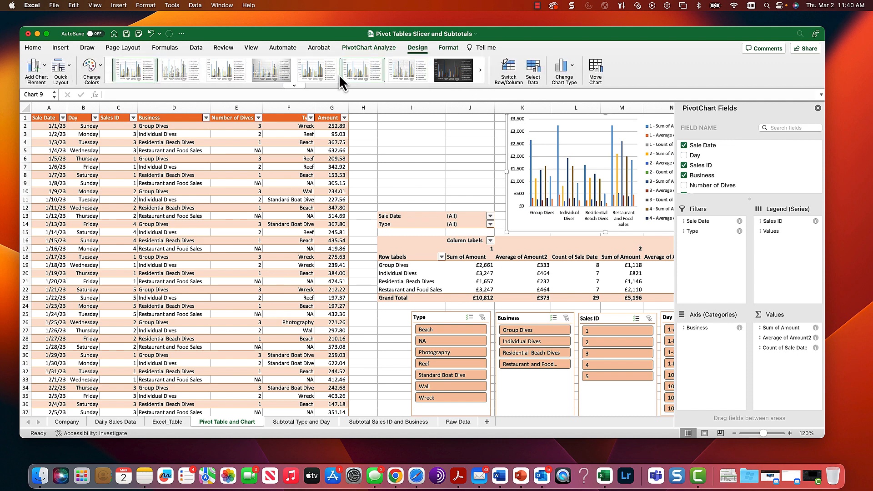
left_click(447, 72)
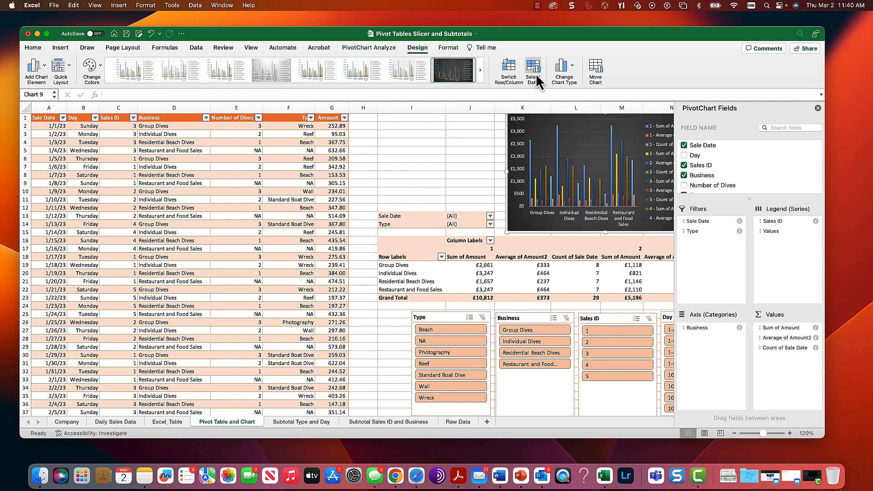
Change the PivotChart to a 2-D stacked column chart, close the PivotChart field list and deselect the chart
left_click(573, 66)
mouse_move(578, 81)
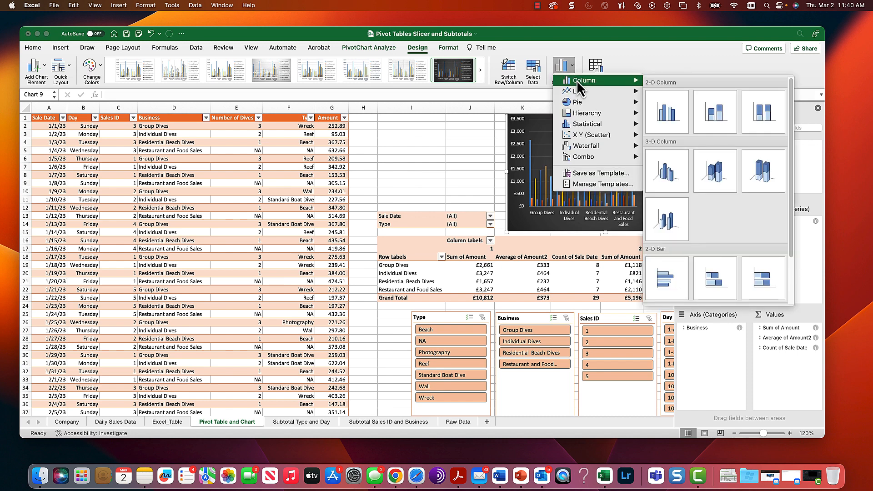
left_click(723, 116)
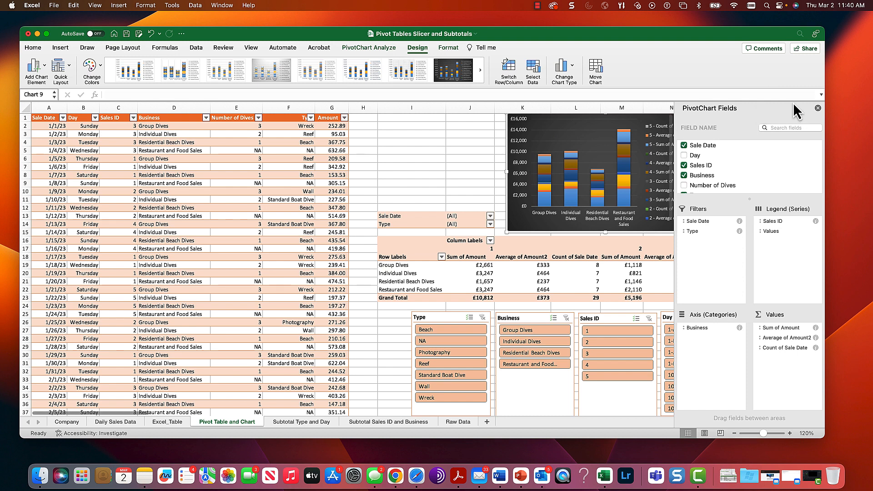
left_click(817, 108)
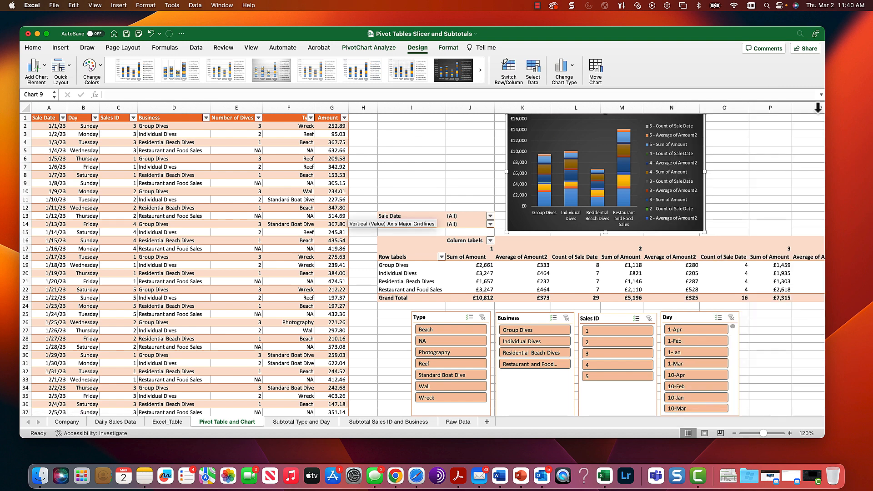
left_click(431, 152)
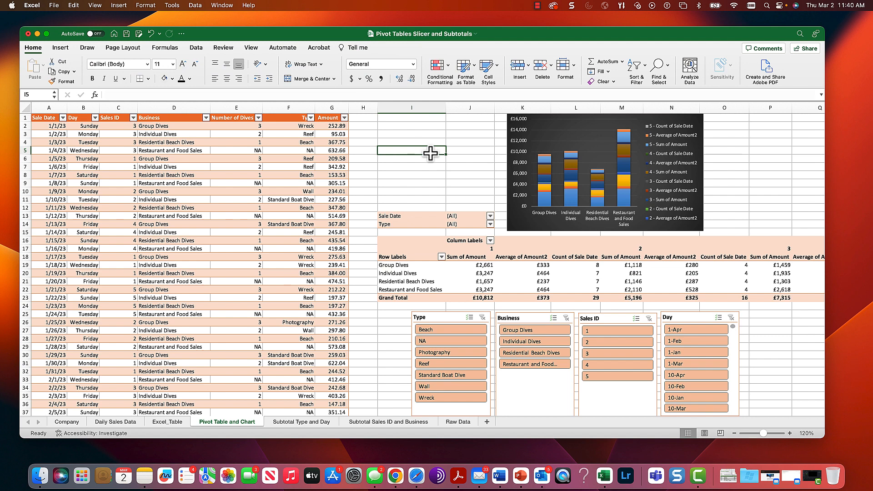
Return to the Company sheet and save the workbook
left_click(66, 423)
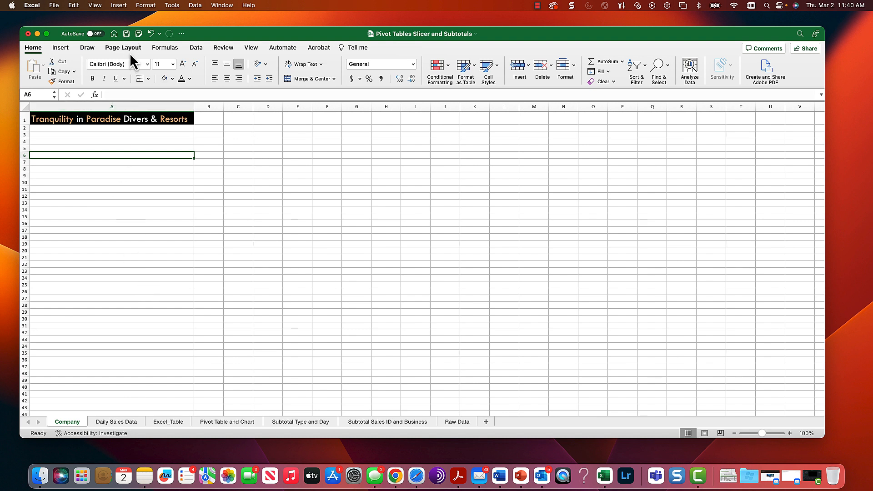
left_click(126, 33)
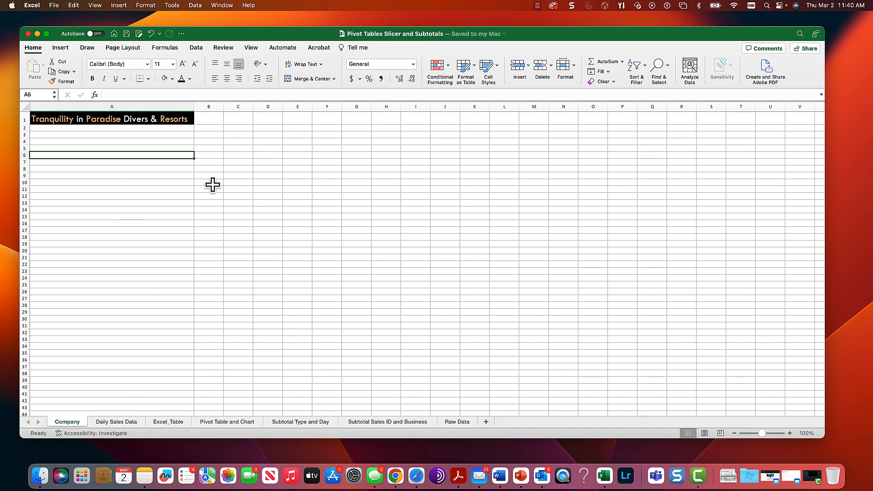